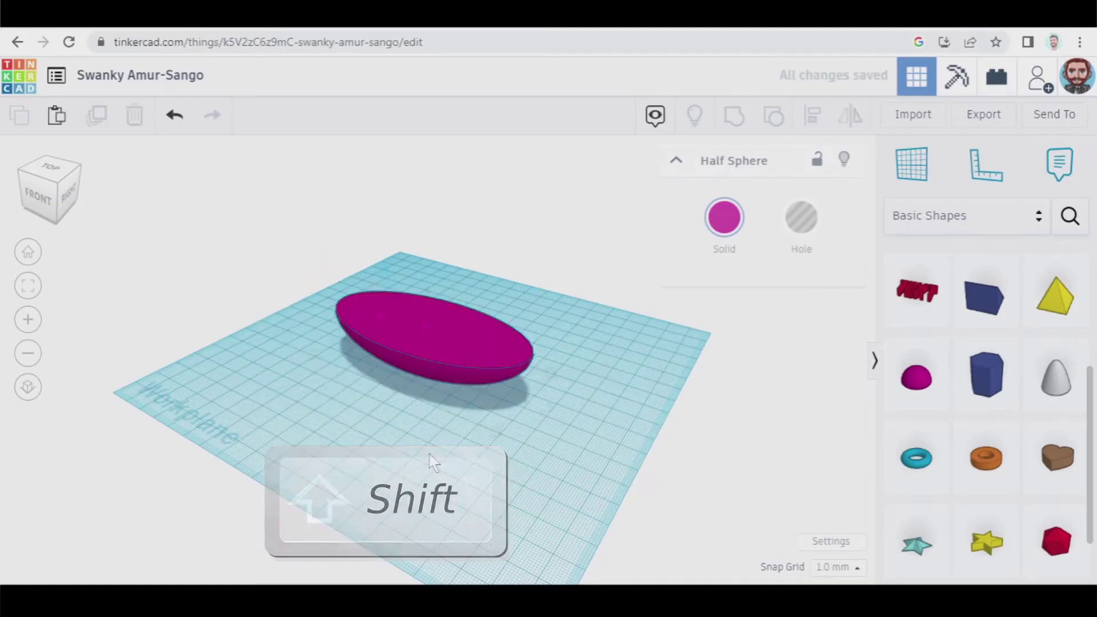
- Duplicate the stretched half sphere, then separate the two so the copy sits beside the original on the workplane
click(413, 343)
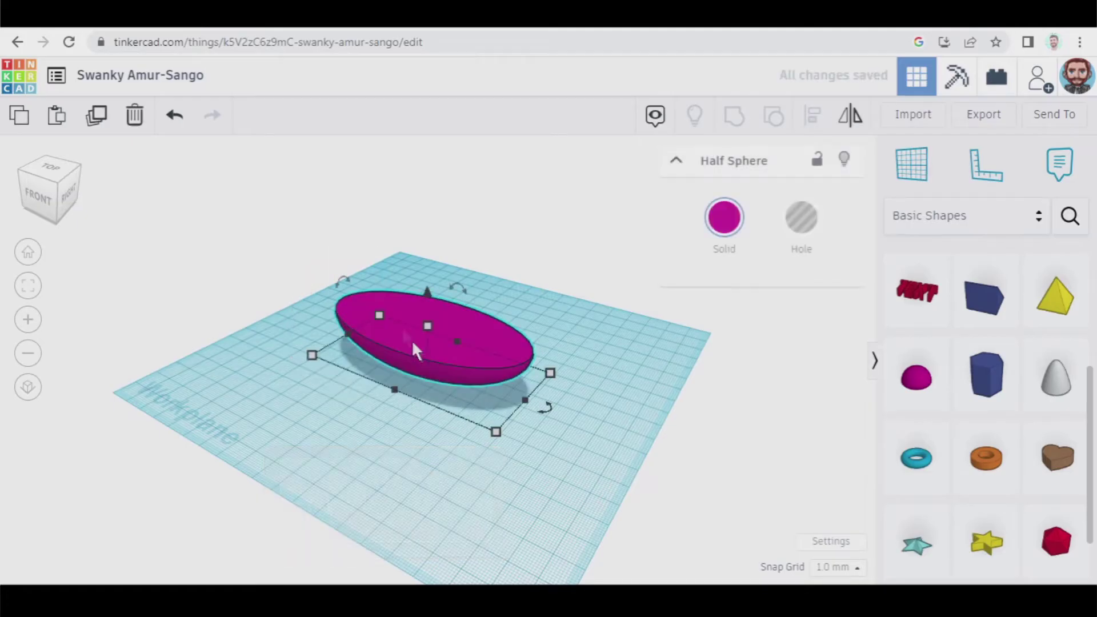
click(97, 122)
key(Left)
key(Left)
key(Left)
key(Left)
key(Left)
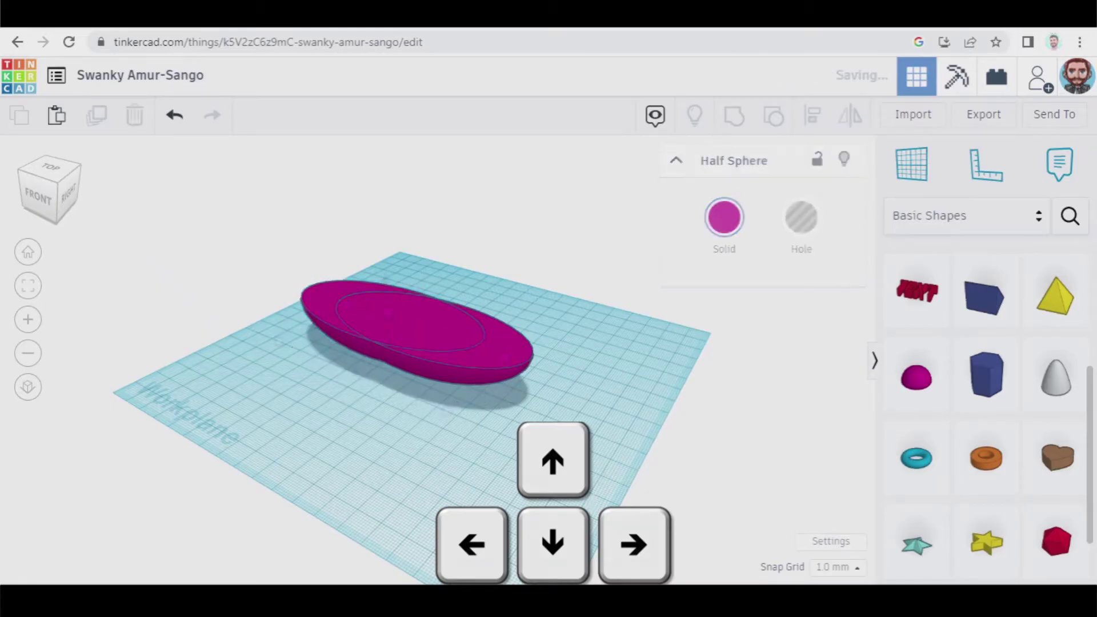
drag(515, 361, 548, 361)
drag(354, 313, 331, 384)
- Scale the front half sphere down proportionally to 90 by 45 mm
mouse_move(452, 551)
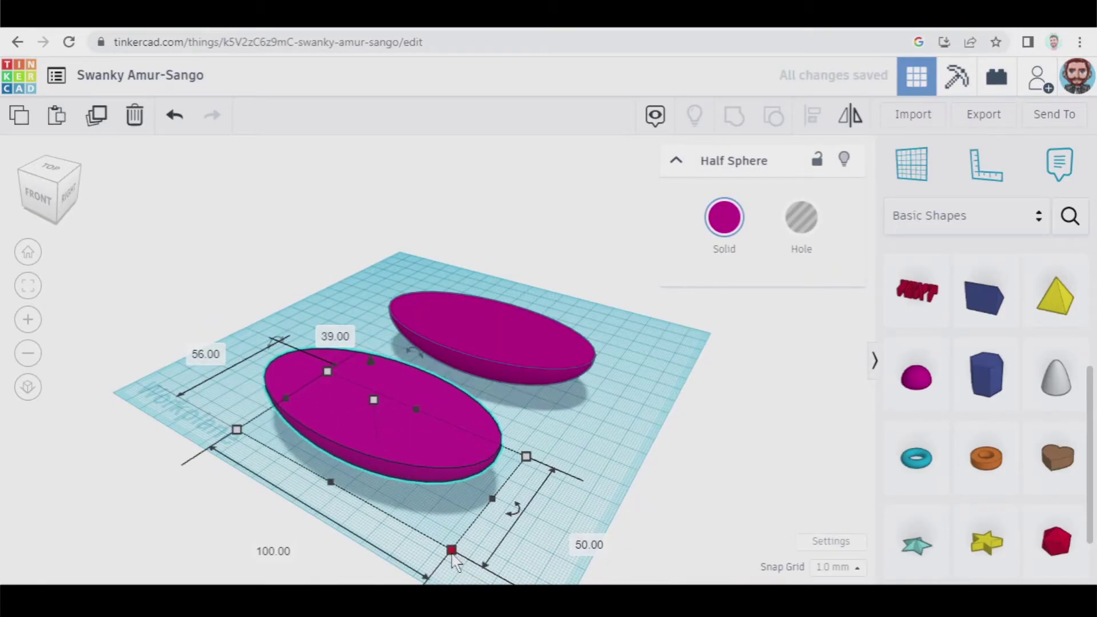
key(shift)
shift+drag(452, 550, 439, 526)
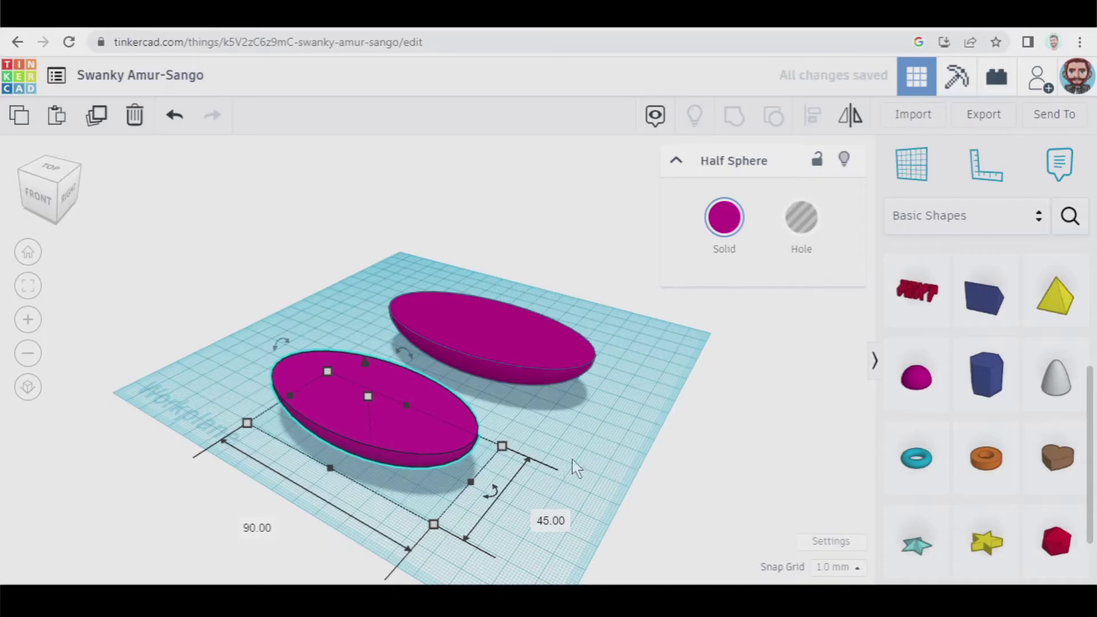
click(554, 450)
- Add a hole box about 51 by 81 mm over one half of the smaller half sphere, covering its full width
right_drag(367, 417, 515, 520)
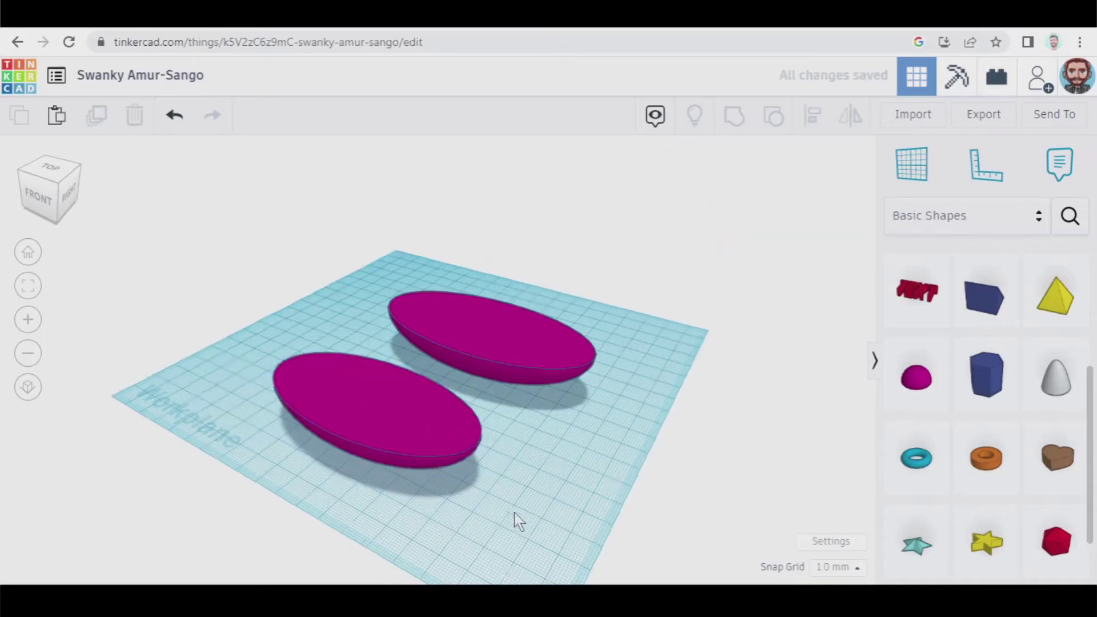
scroll(984, 314, up, 4)
drag(916, 280, 425, 376)
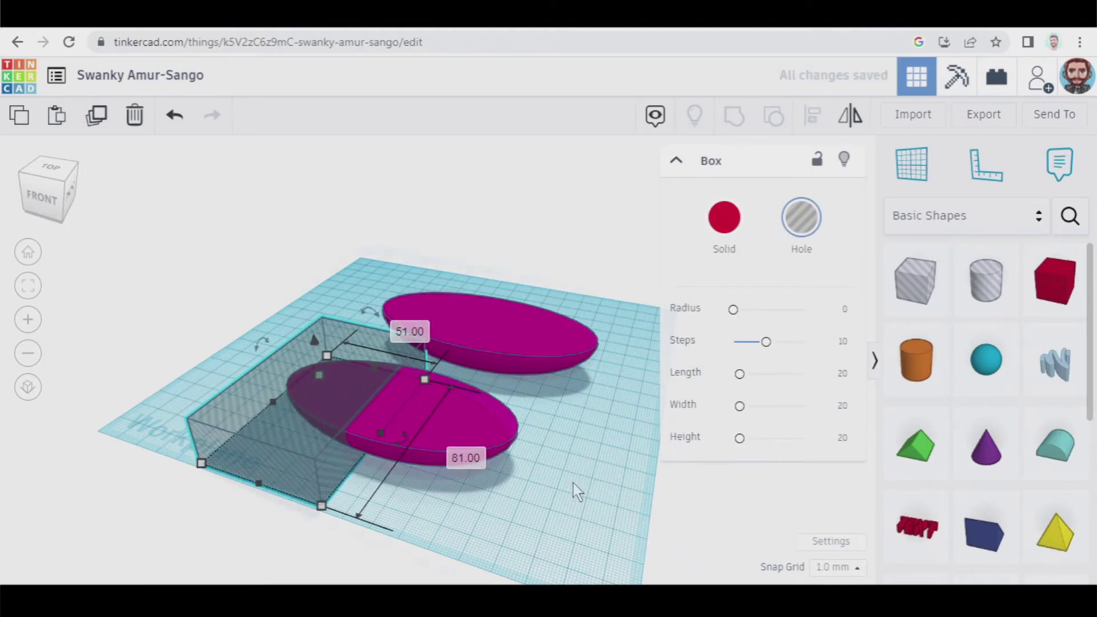
right_drag(577, 490, 454, 548)
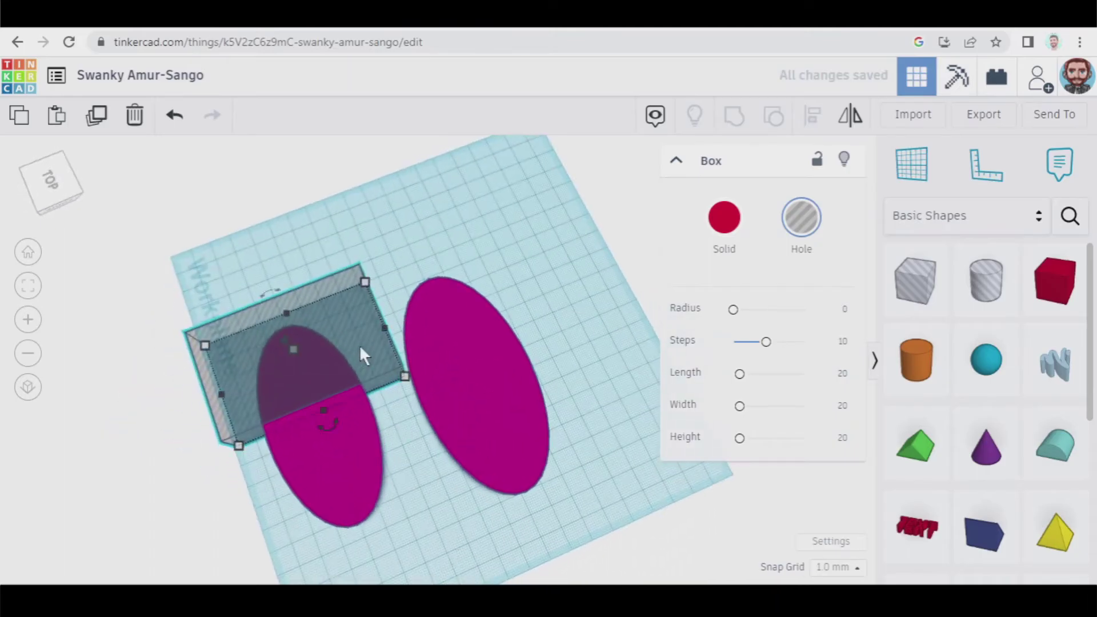
drag(359, 345, 352, 349)
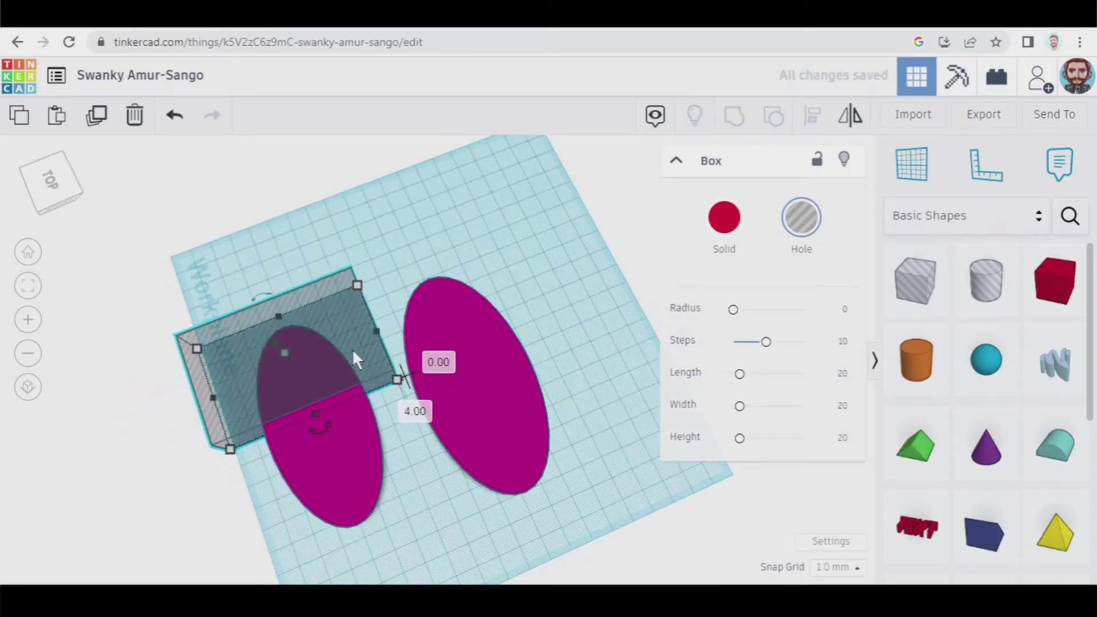
- Group the hole box with the smaller half sphere to cut off the covered half
shift+click(335, 465)
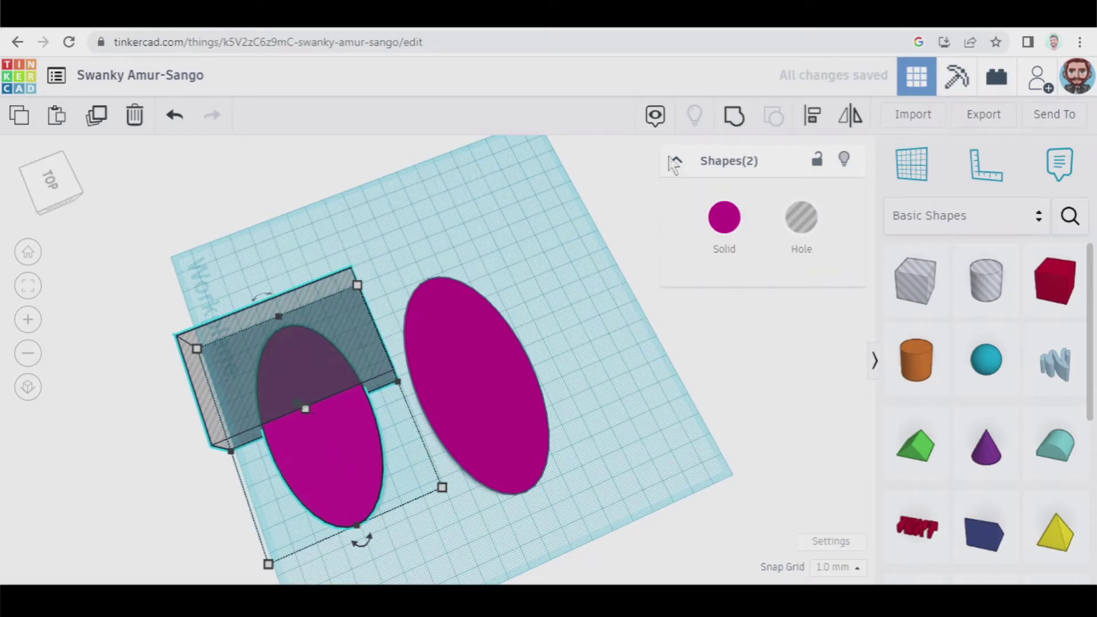
click(733, 118)
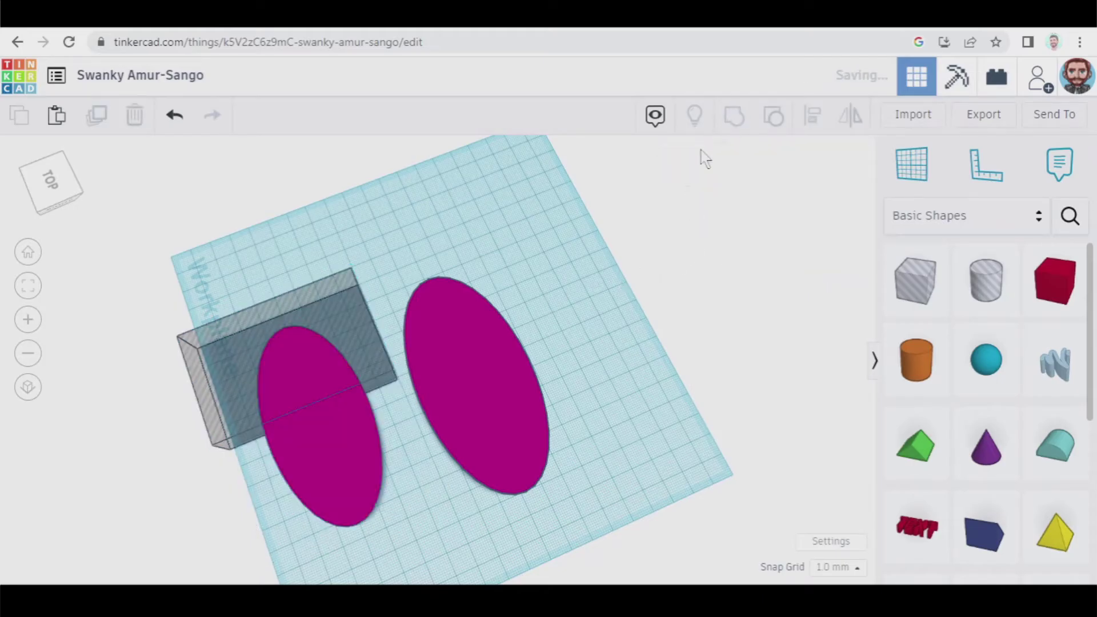
click(624, 453)
- Turn the cut half-sphere piece into a hole and make it slightly taller
right_drag(625, 453, 656, 359)
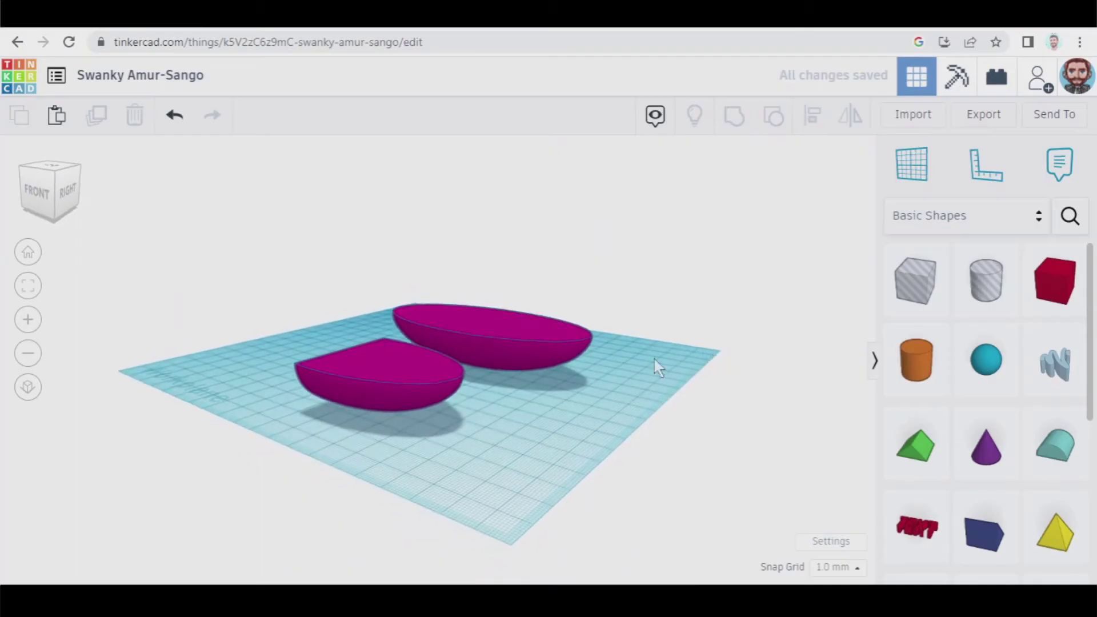
click(378, 375)
click(803, 223)
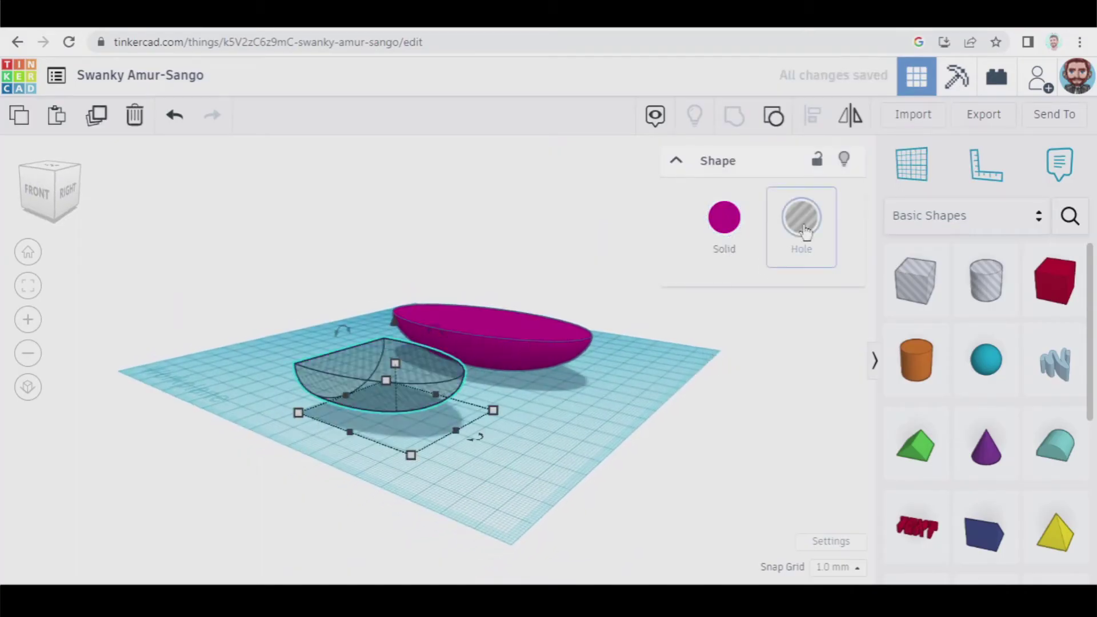
drag(395, 364, 395, 345)
- Move the hole piece onto one half of the large hull and raise it 4 mm
right_drag(542, 443, 644, 502)
drag(526, 492, 540, 332)
right_drag(662, 446, 619, 338)
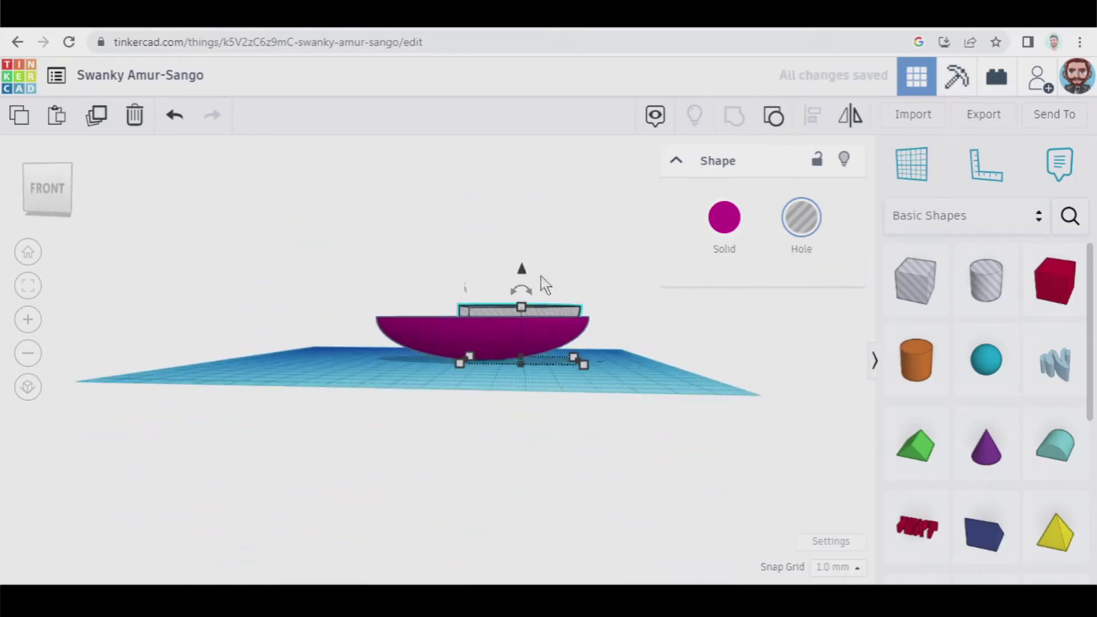
drag(526, 269, 530, 261)
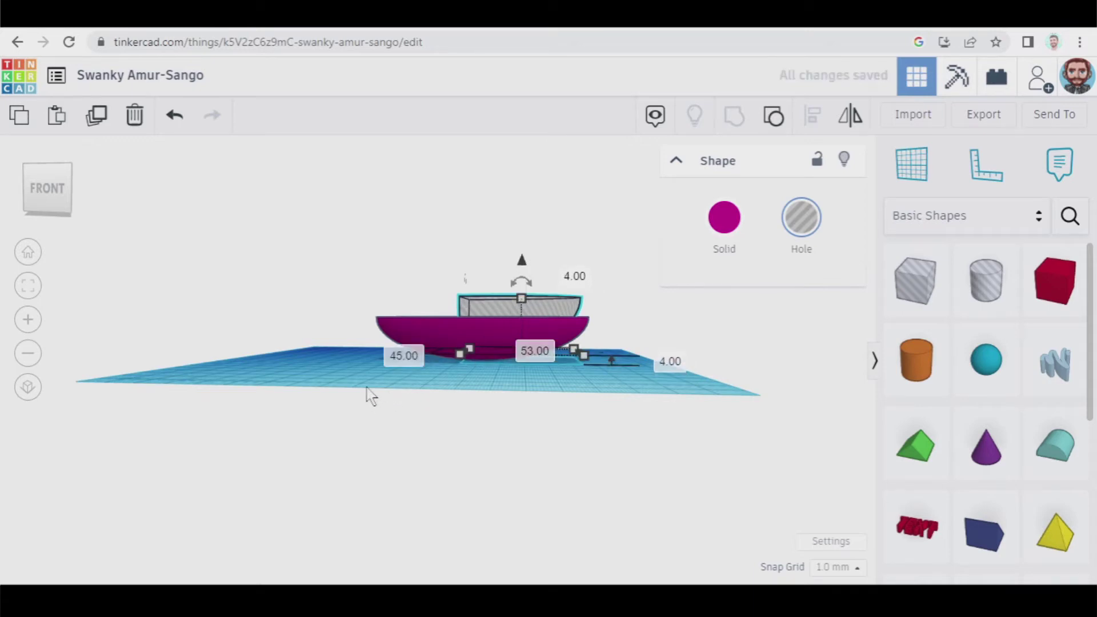
click(338, 369)
- Shift the hole piece 3 mm toward the hull's tip and extend its flat side to a length of 61 mm
right_drag(338, 369, 574, 464)
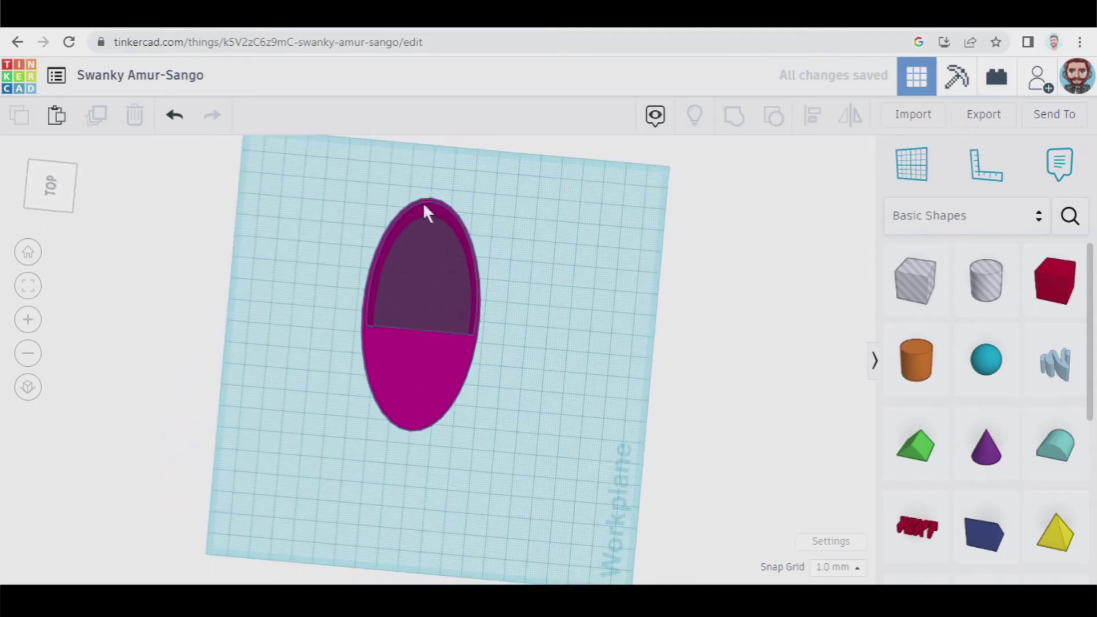
scroll(427, 212, up, 5)
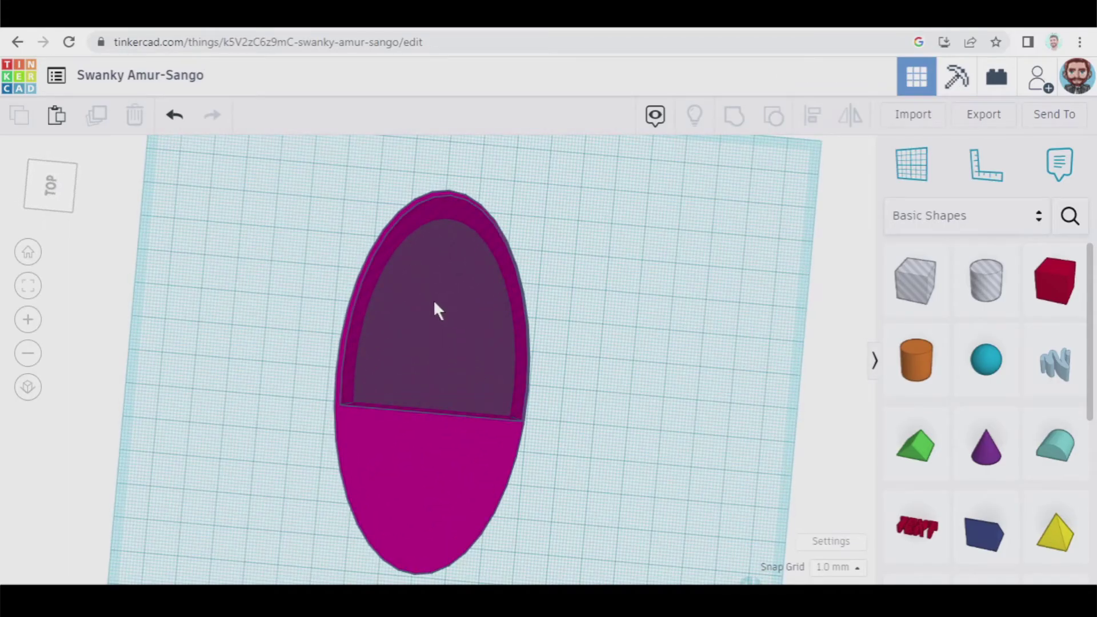
click(435, 304)
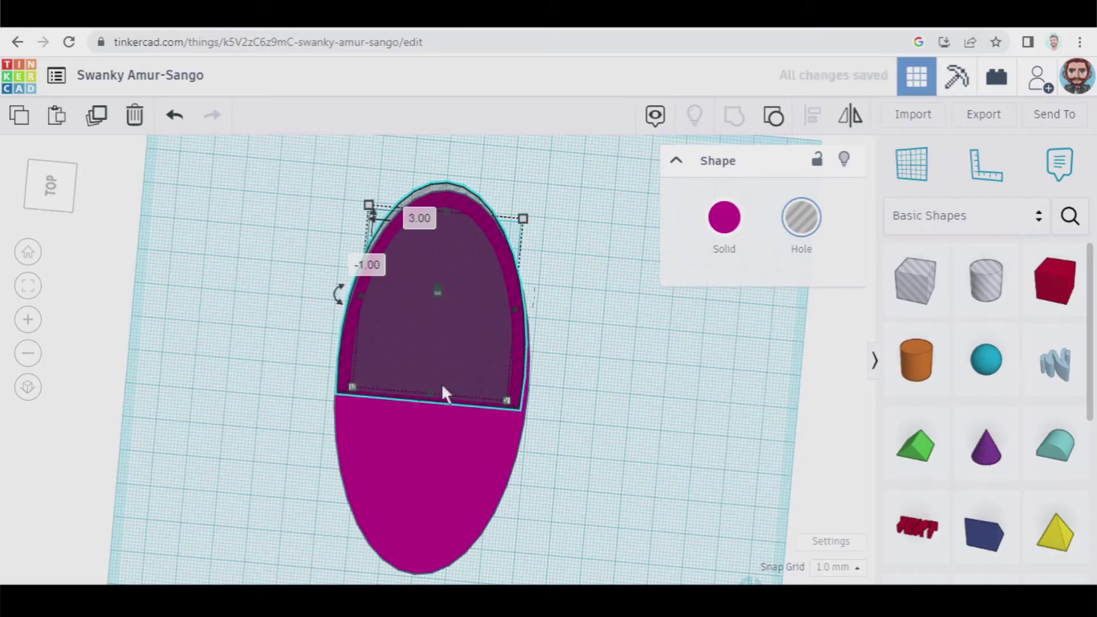
drag(428, 394, 426, 424)
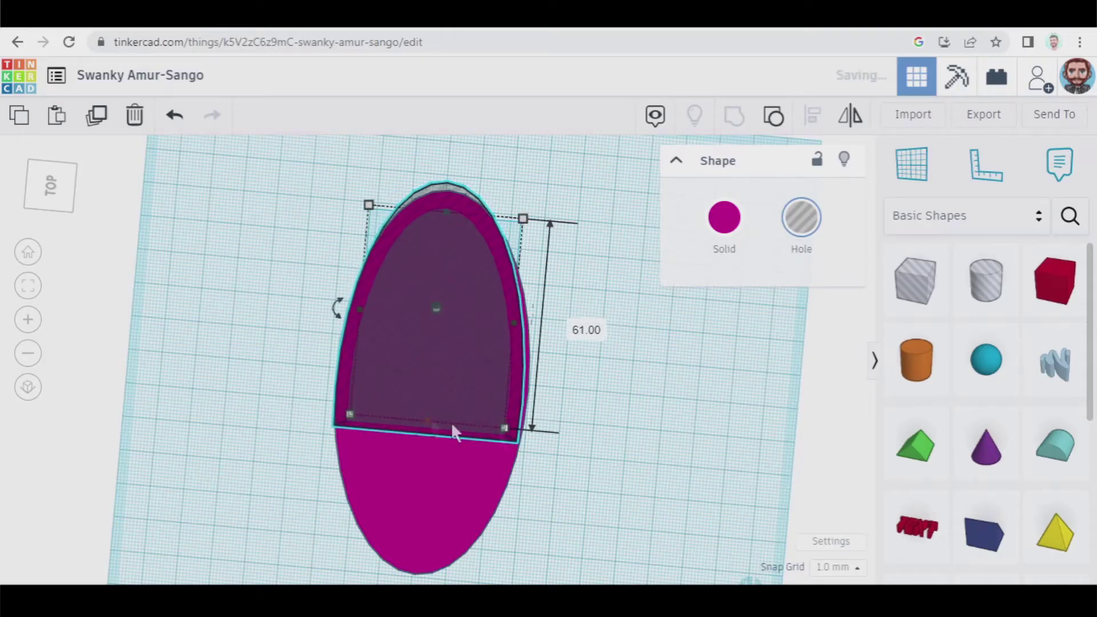
click(611, 468)
- Group the hole piece with the hull to carve out the boat's interior
right_drag(611, 468, 416, 389)
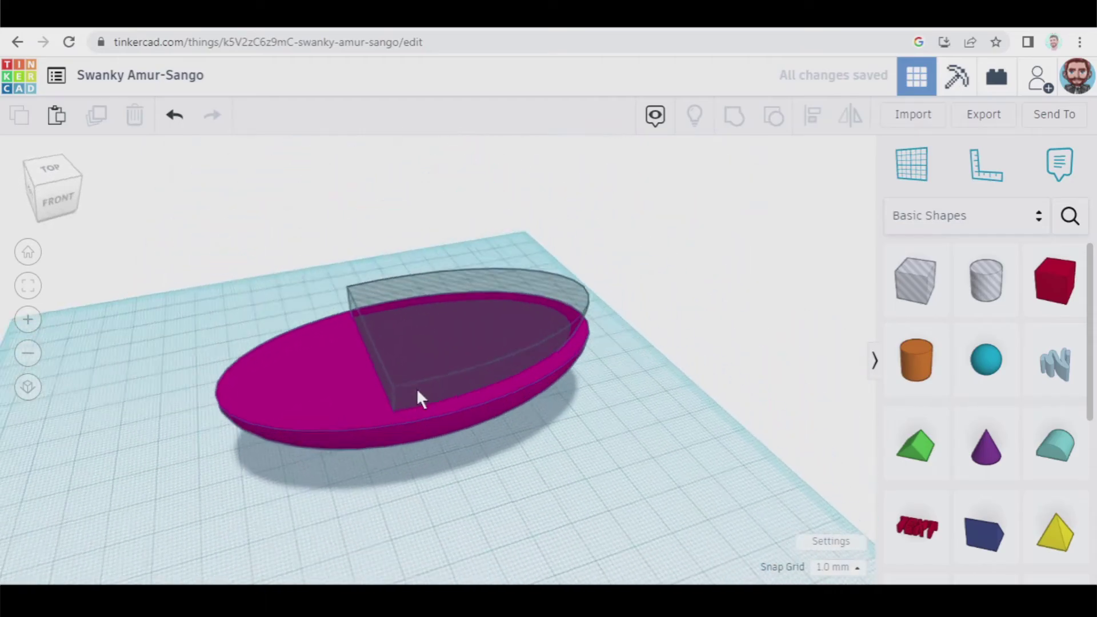
drag(390, 332, 391, 332)
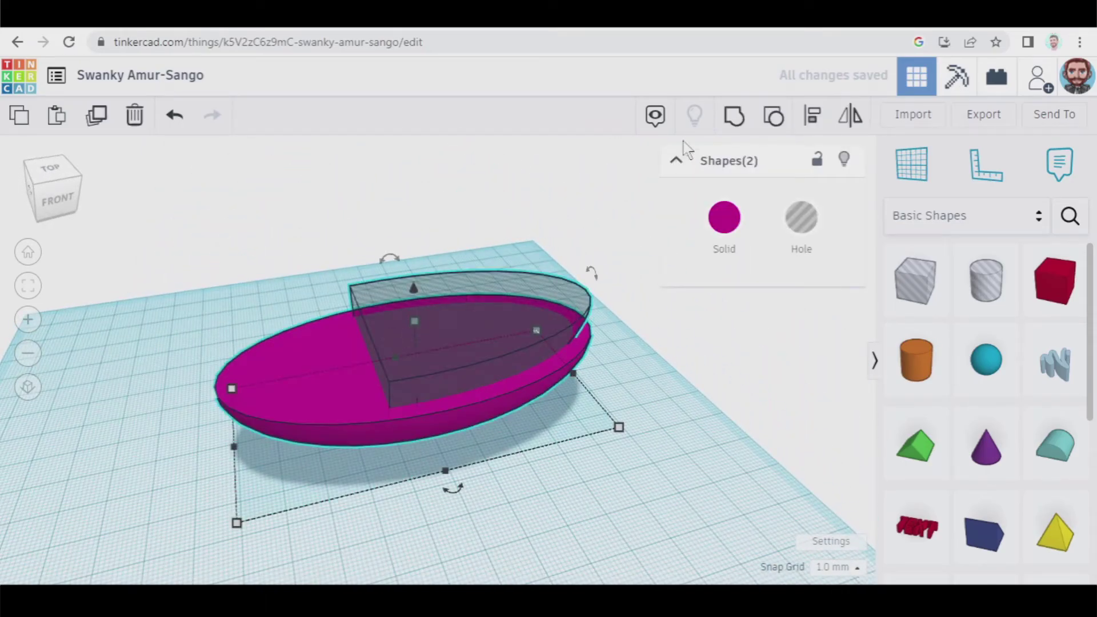
click(734, 117)
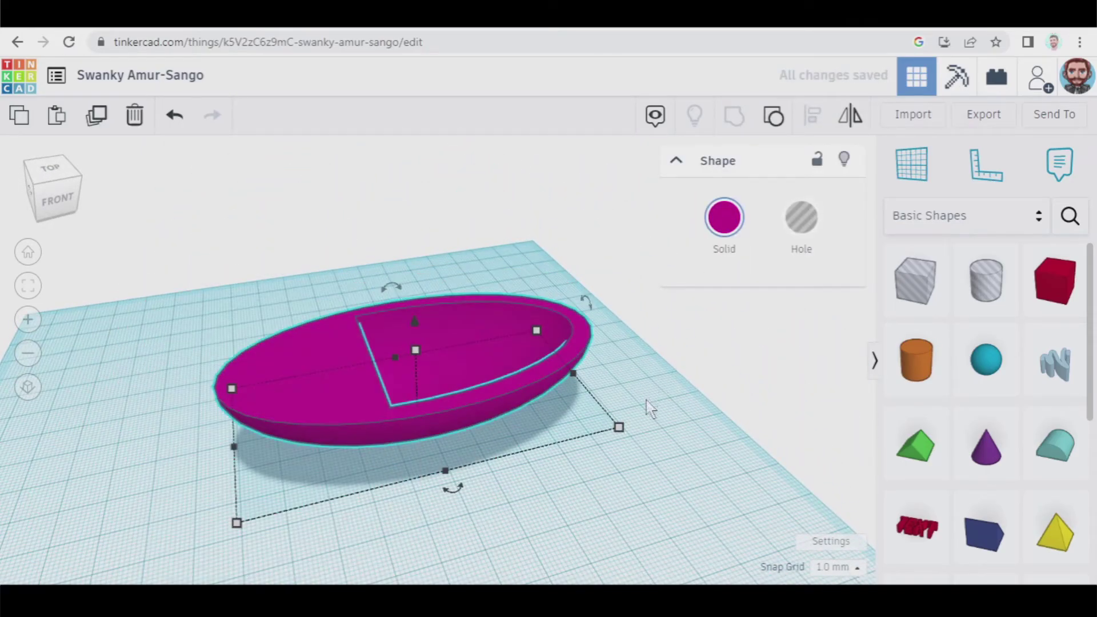
click(694, 423)
- Add a solid cylinder in front of the hull, reduced to 5 mm across and stretched upward into a tall mast
right_drag(697, 404, 700, 381)
drag(915, 369, 480, 469)
drag(532, 492, 461, 461)
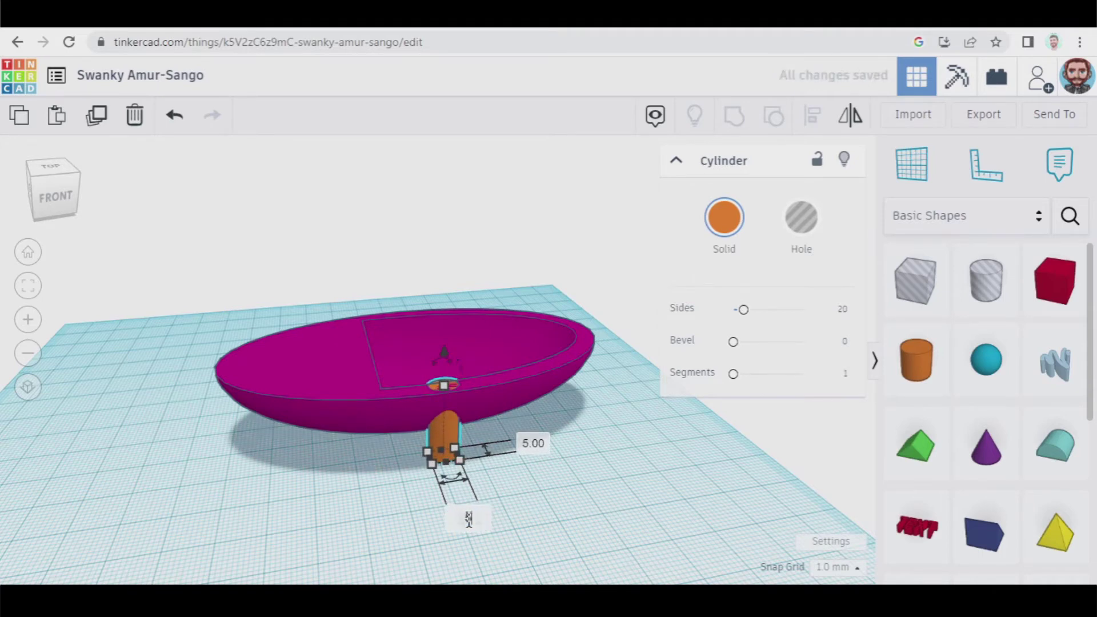
drag(444, 384, 446, 151)
click(550, 477)
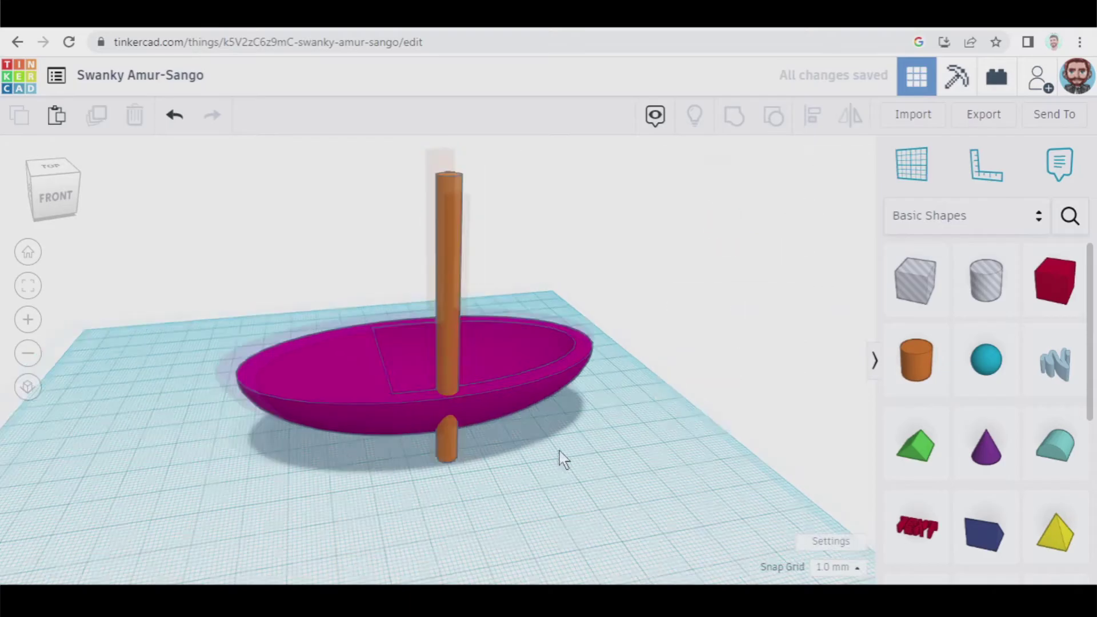
- Set the mast's height to 85 mm and move it about 18 mm inward onto the hull
scroll(560, 451, down, 2)
right_drag(575, 461, 482, 515)
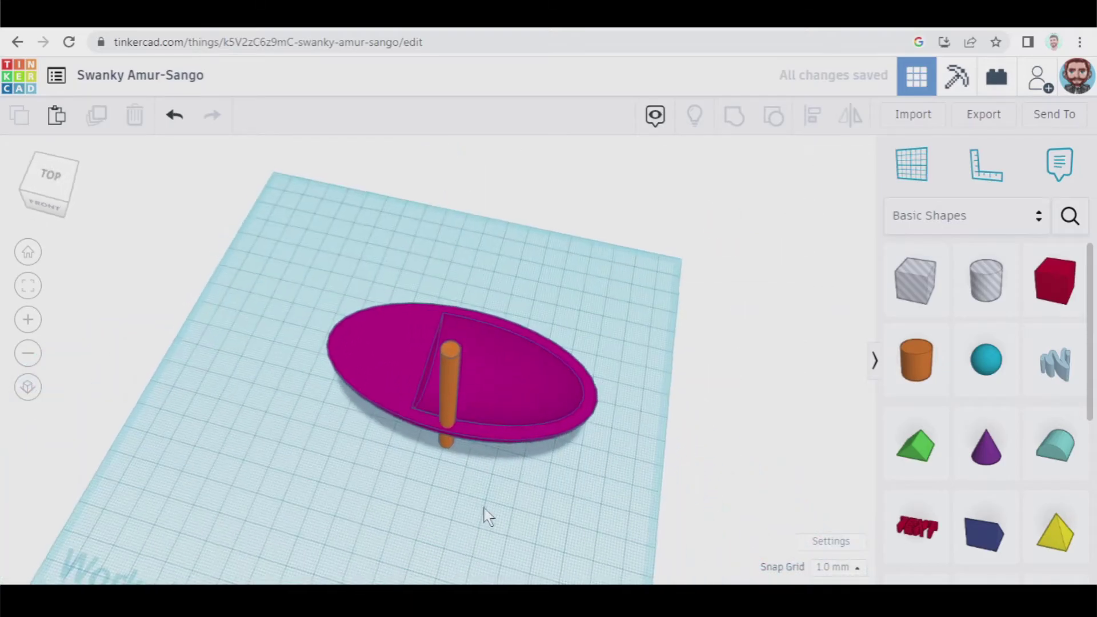
click(457, 369)
drag(450, 350, 452, 321)
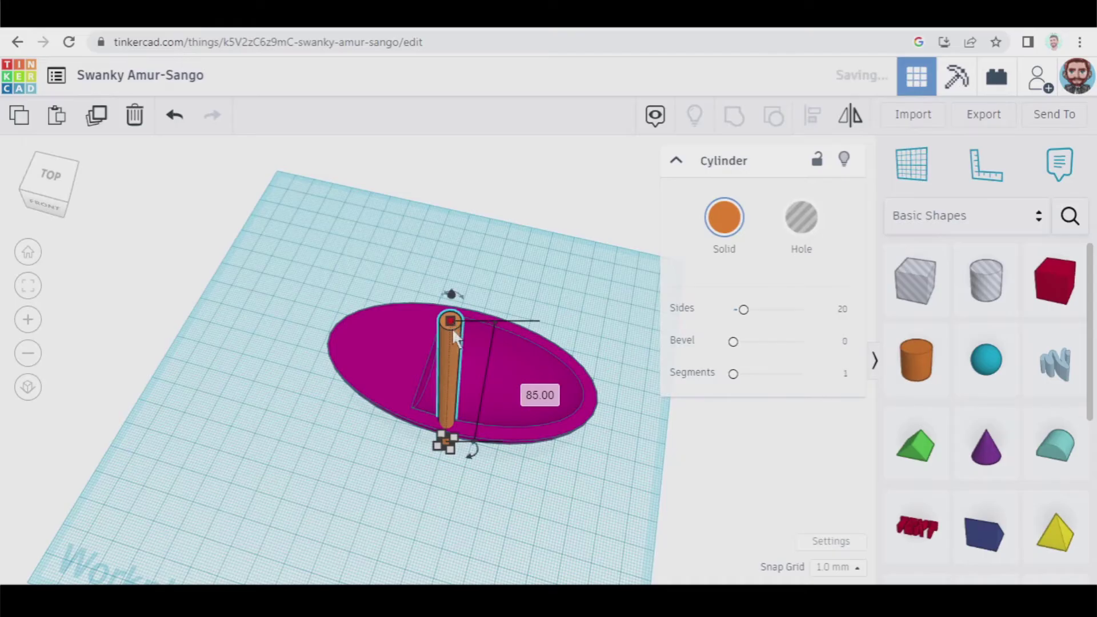
click(527, 503)
drag(447, 392, 458, 329)
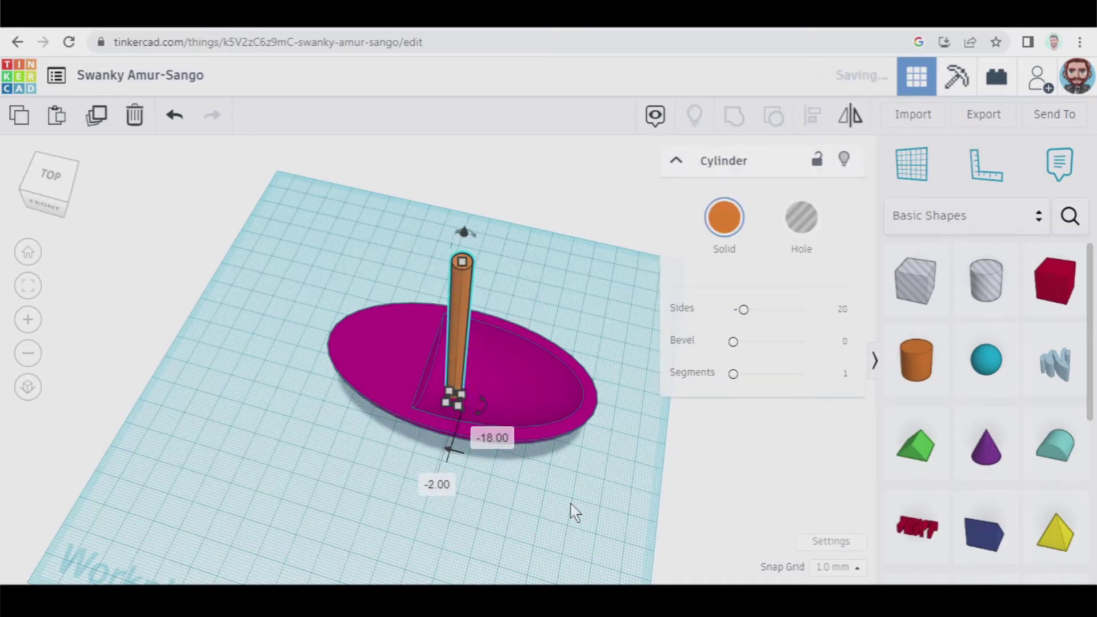
- Align the mast and hull on their centres in both horizontal directions
right_drag(571, 509, 404, 348)
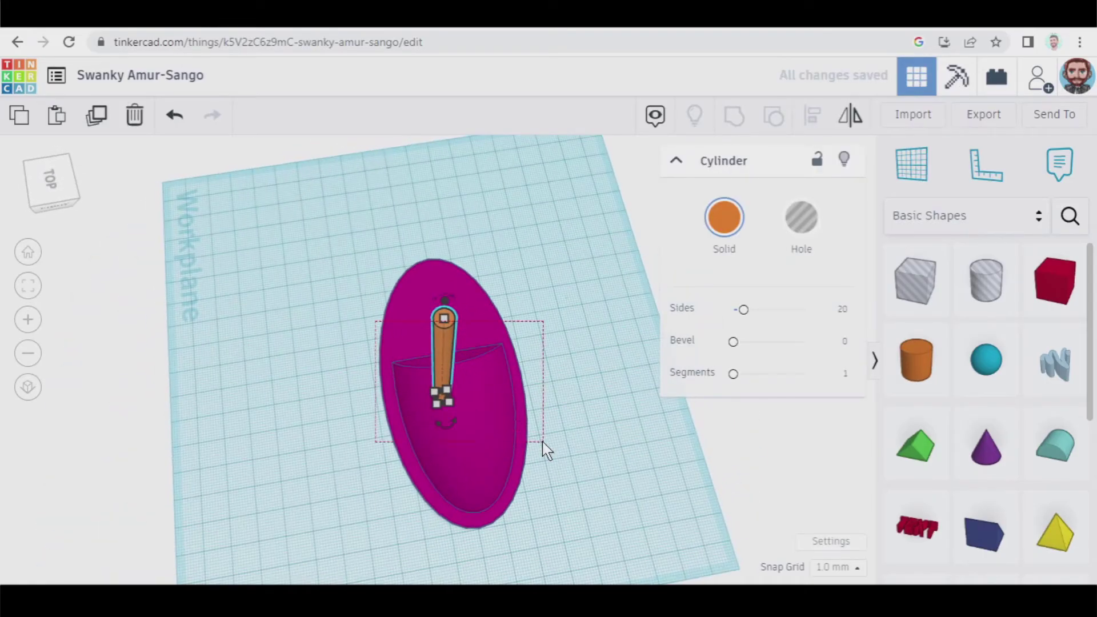
drag(545, 449, 547, 451)
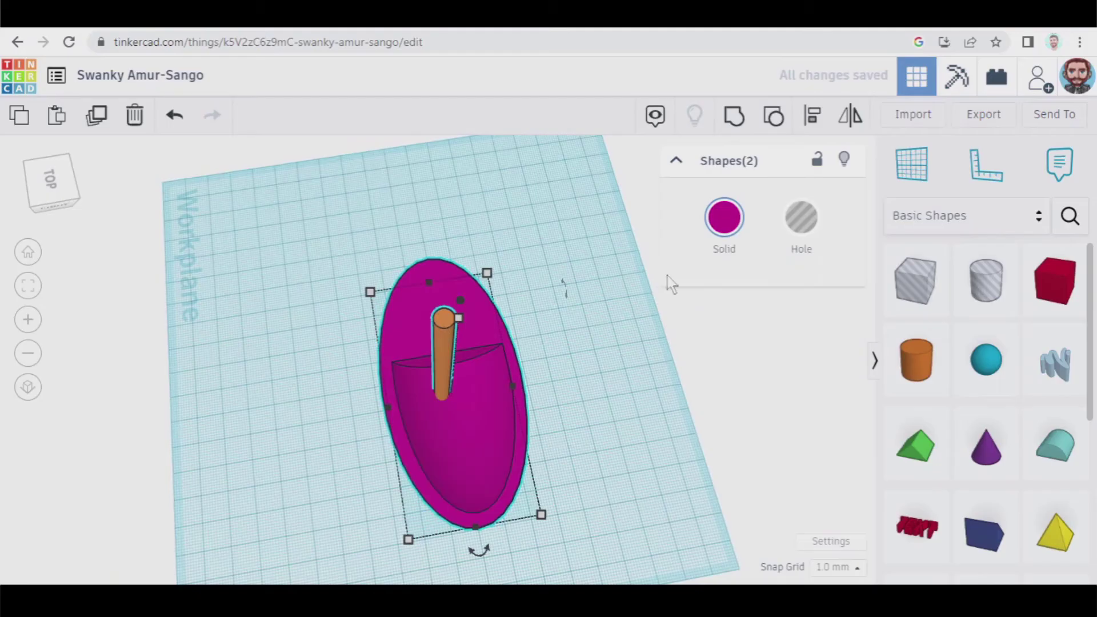
click(810, 116)
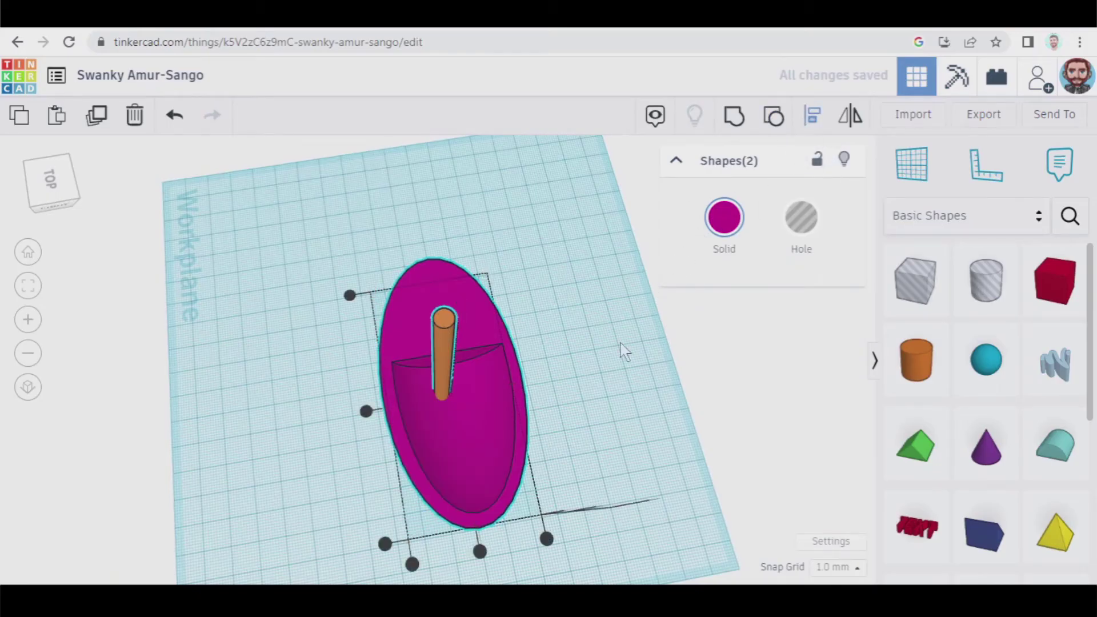
click(480, 554)
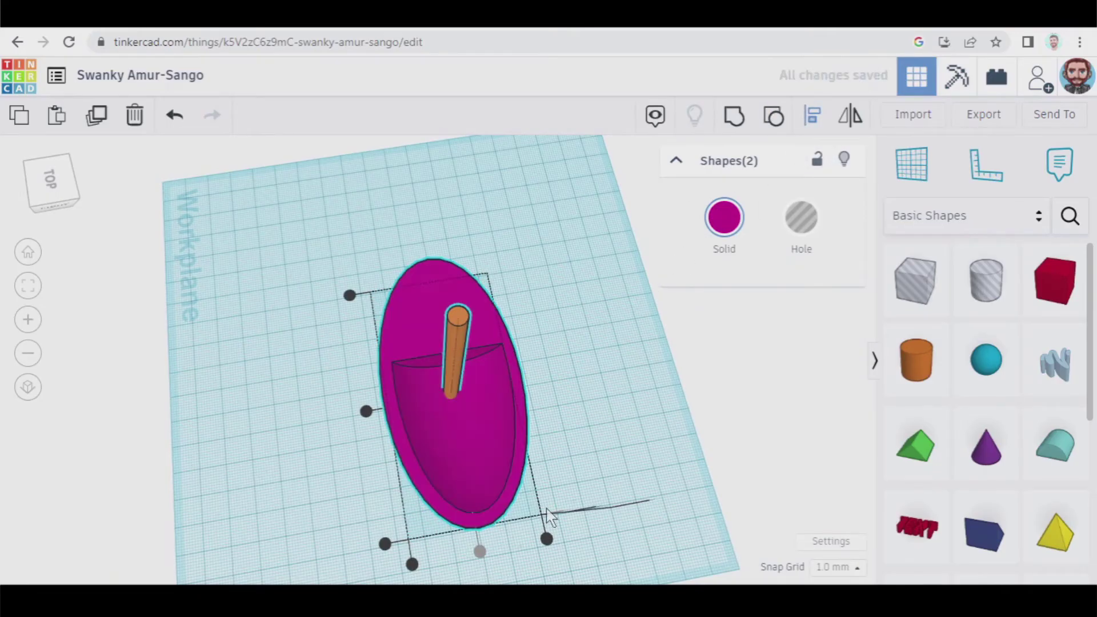
click(366, 413)
click(319, 451)
- Duplicate the mast, rotate the copy 90° to lie horizontally along the hull, and lower it to just above the deck
right_drag(319, 461, 533, 385)
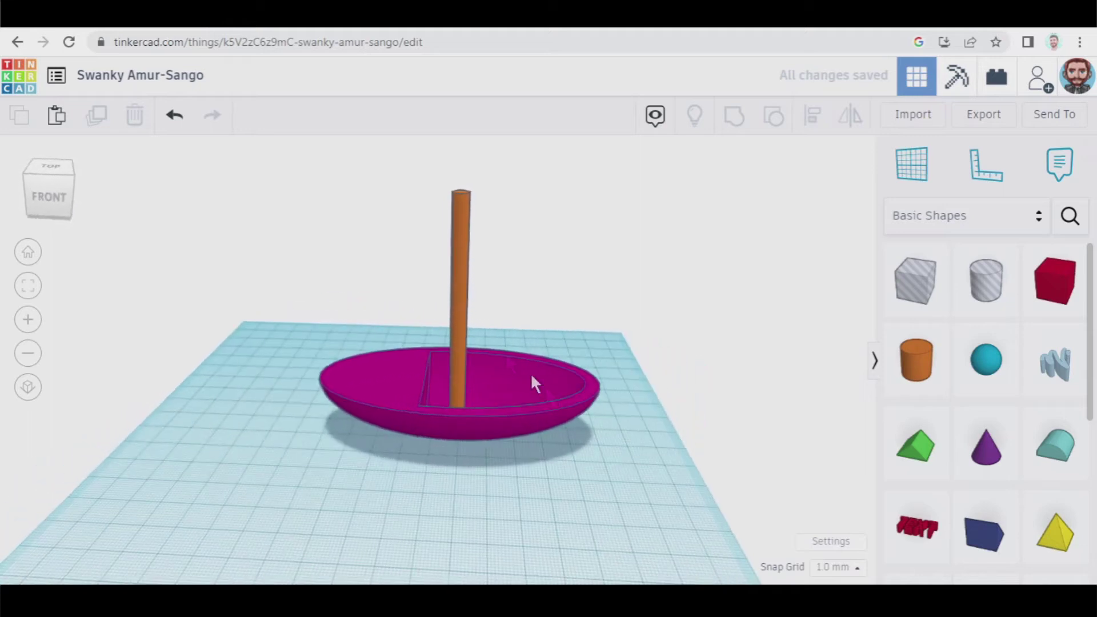
click(465, 294)
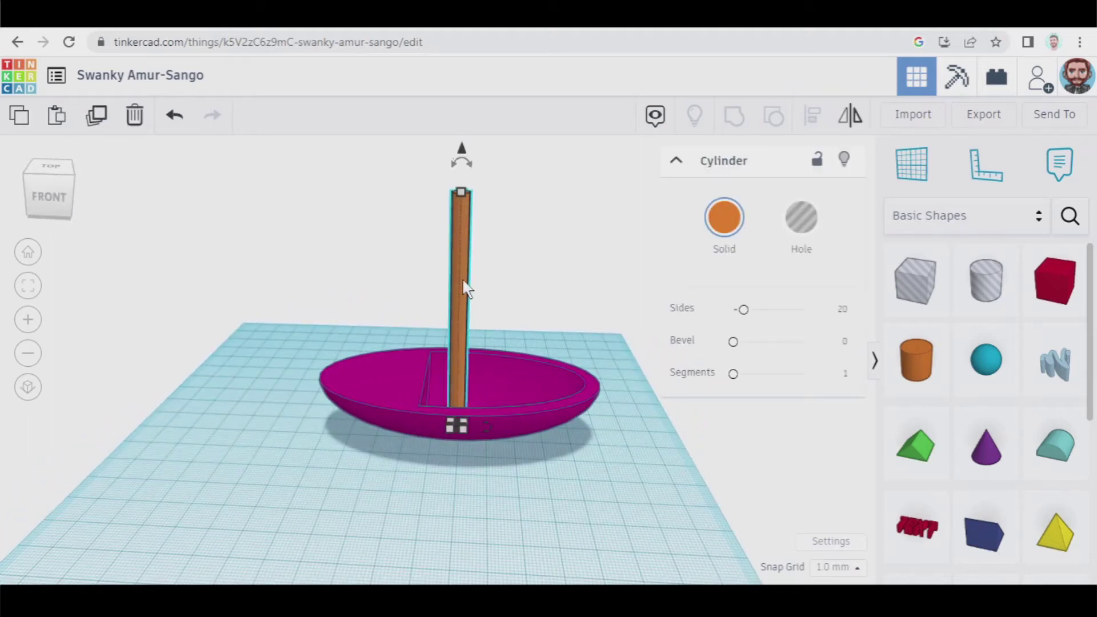
click(97, 117)
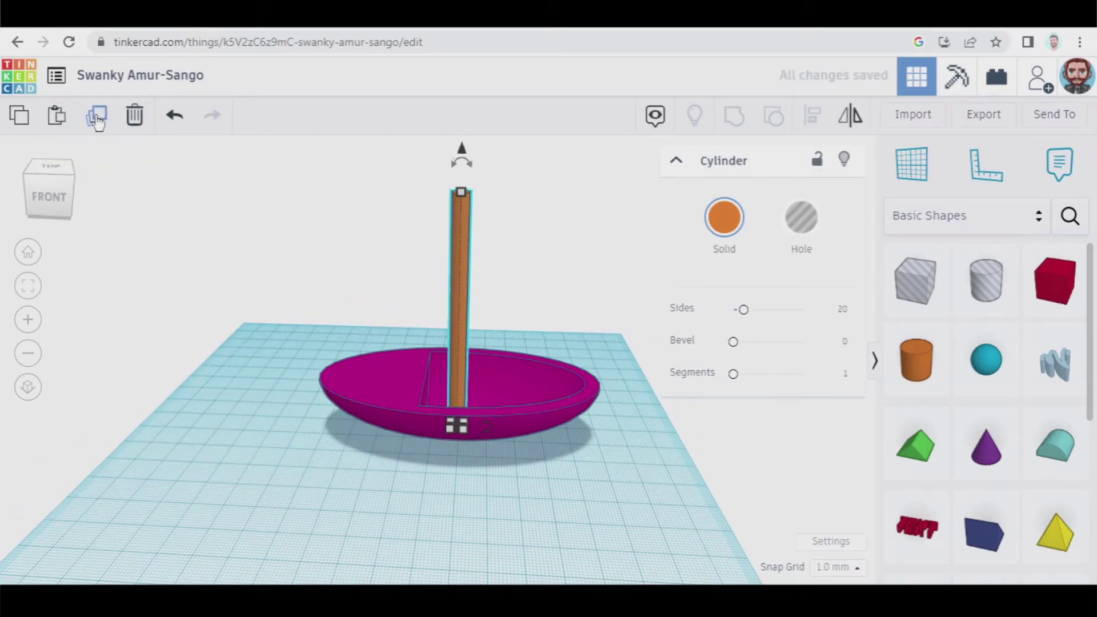
drag(462, 160, 626, 320)
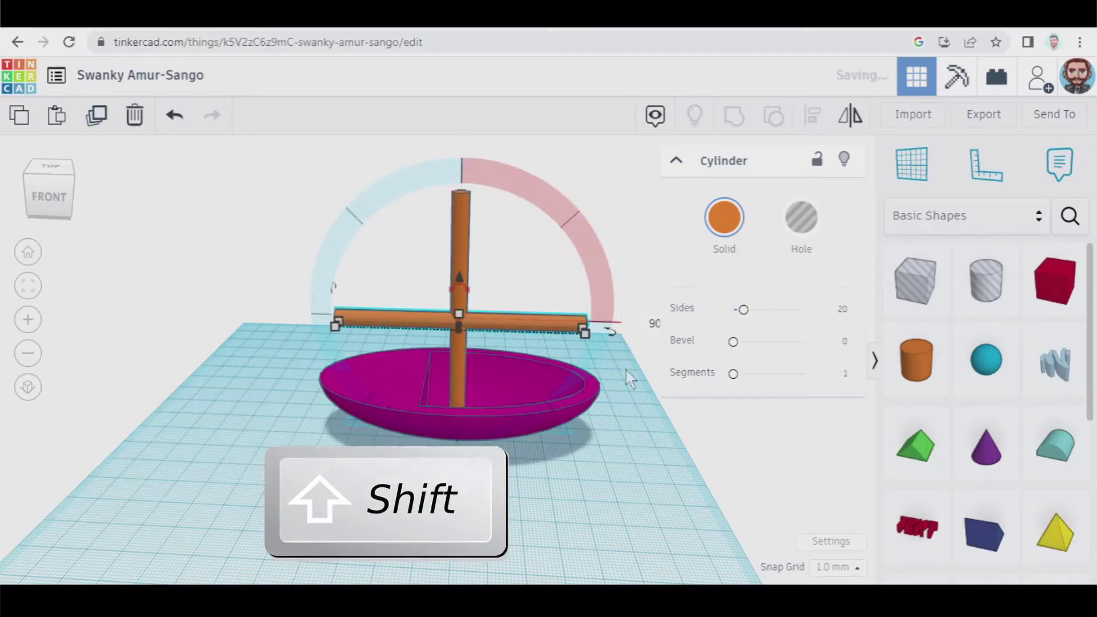
drag(460, 280, 462, 333)
right_drag(460, 451, 3, 473)
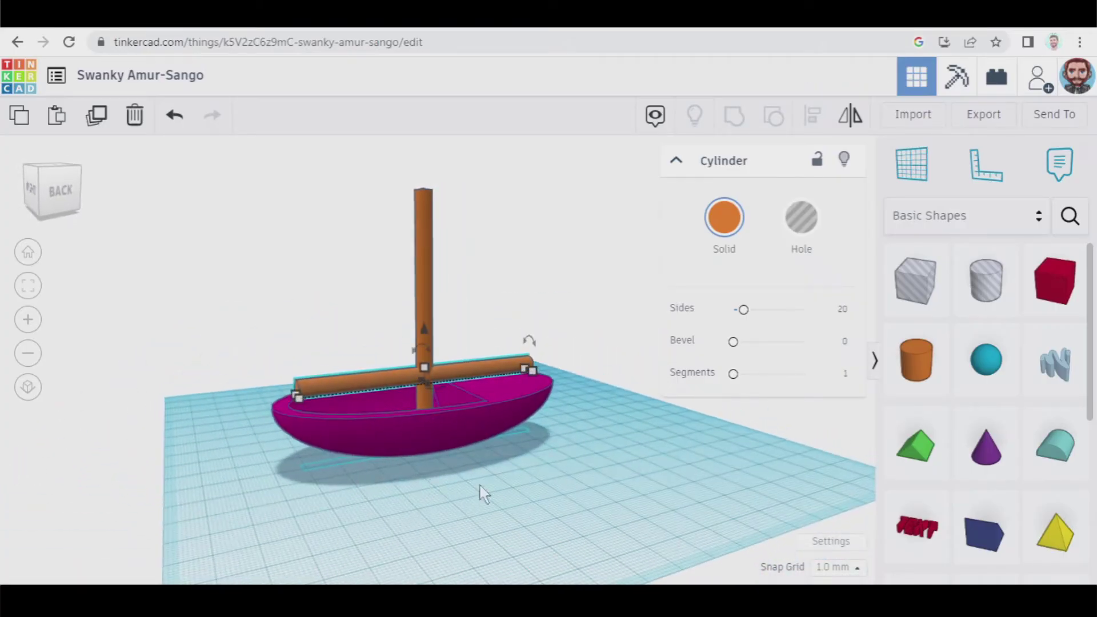
- Select the hull, mast and boom together and hide them to clear the workplane
click(544, 451)
right_drag(629, 453, 426, 405)
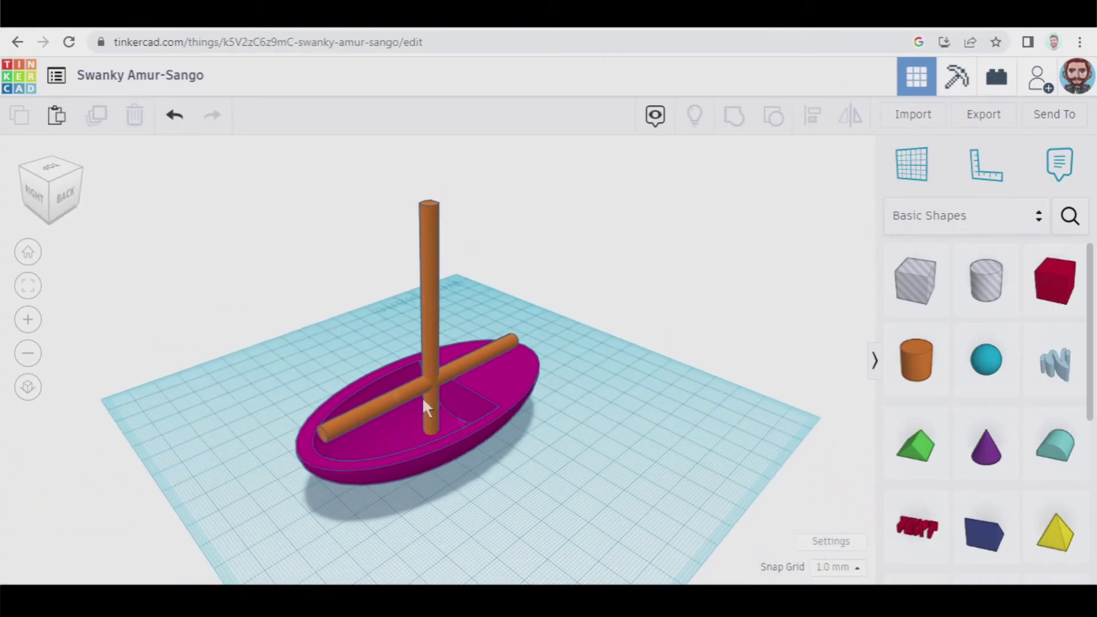
drag(544, 501, 545, 501)
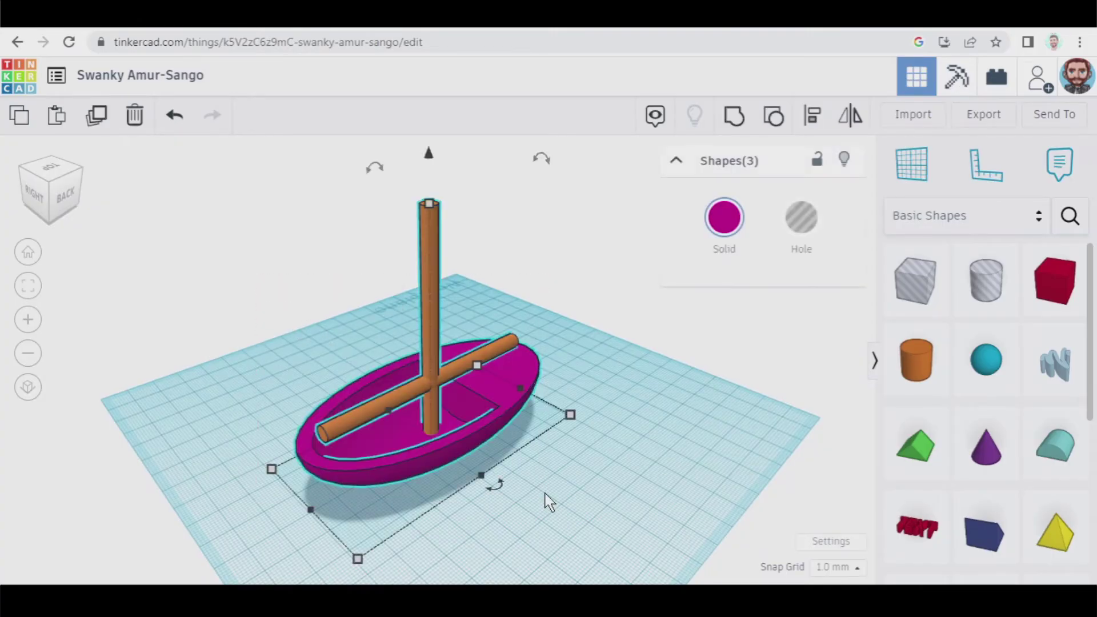
click(845, 160)
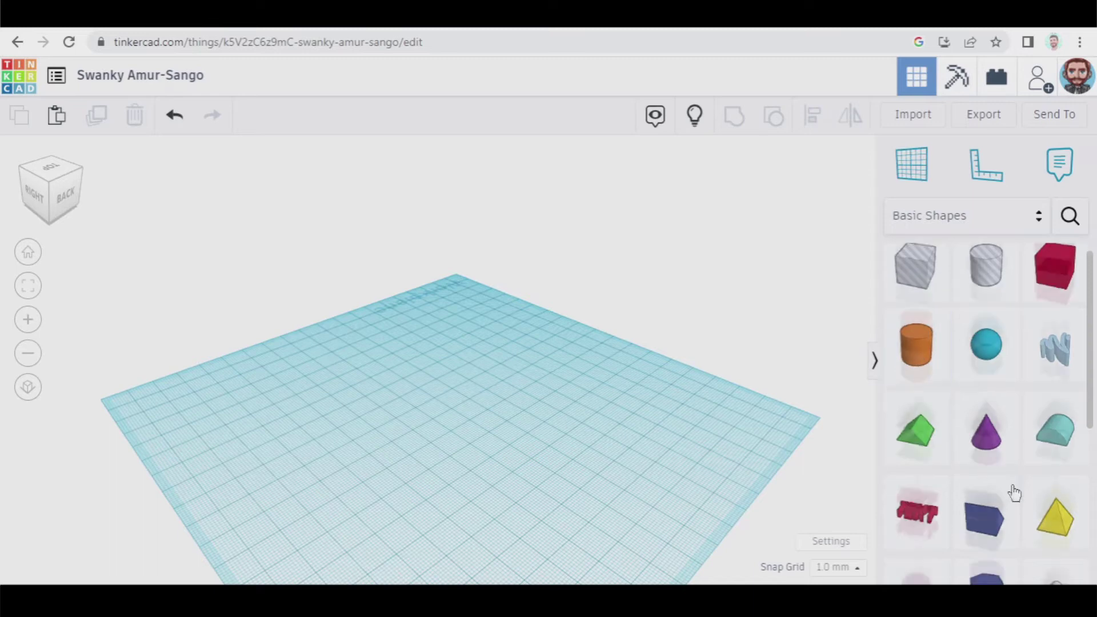
- Add a wedge to the workplane and scale it up proportionally to 62 mm wide and 62 mm long
scroll(966, 457, down, 2)
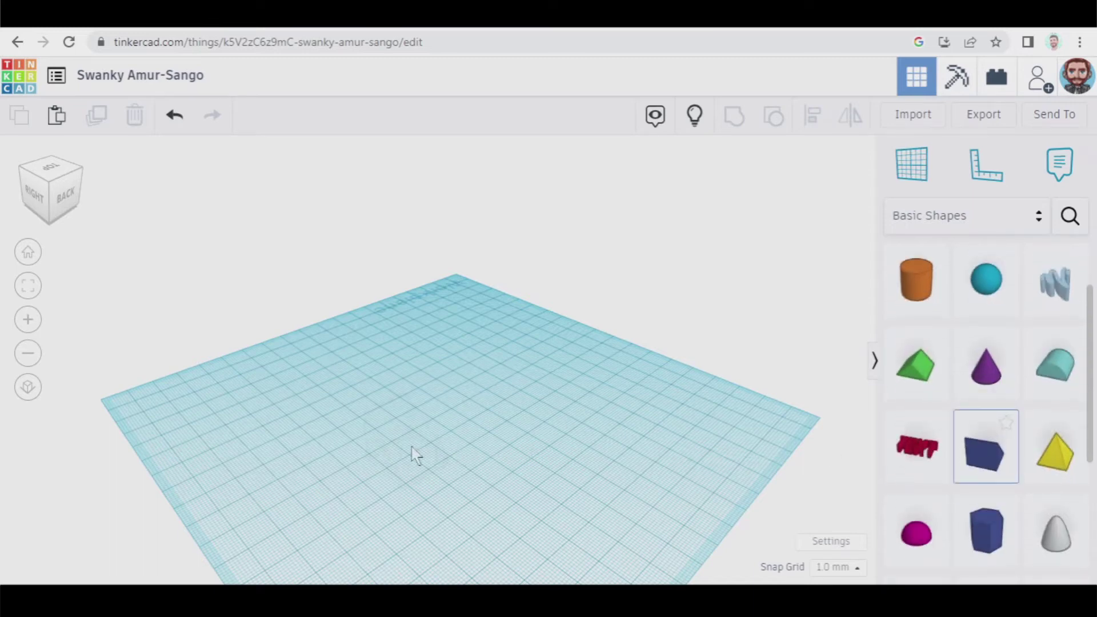
drag(415, 456, 391, 417)
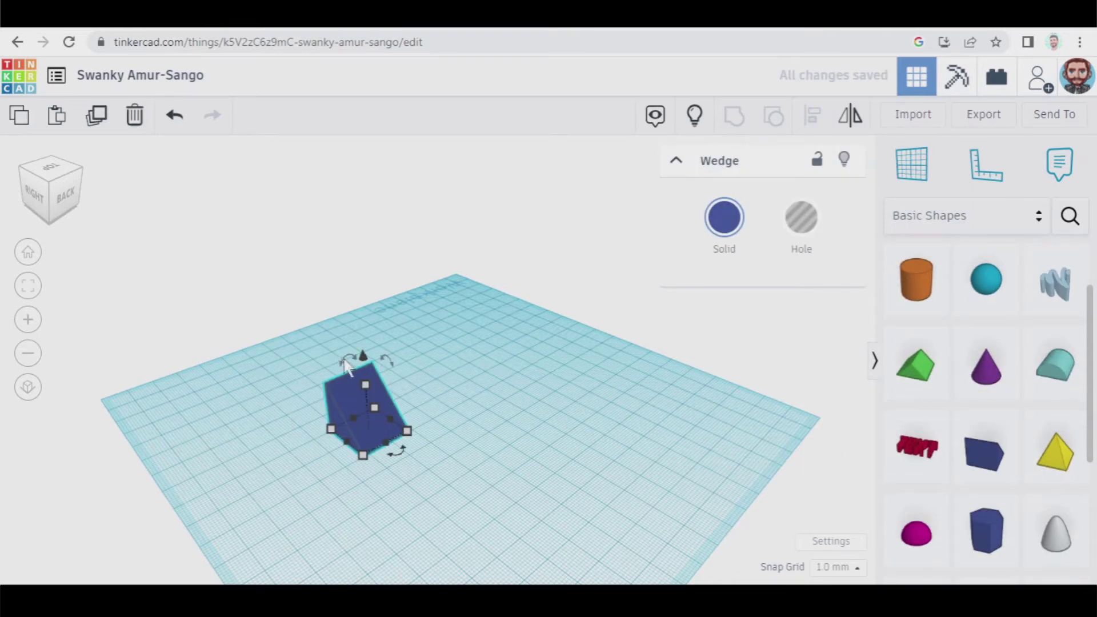
scroll(311, 396, up, 1)
key(shift)
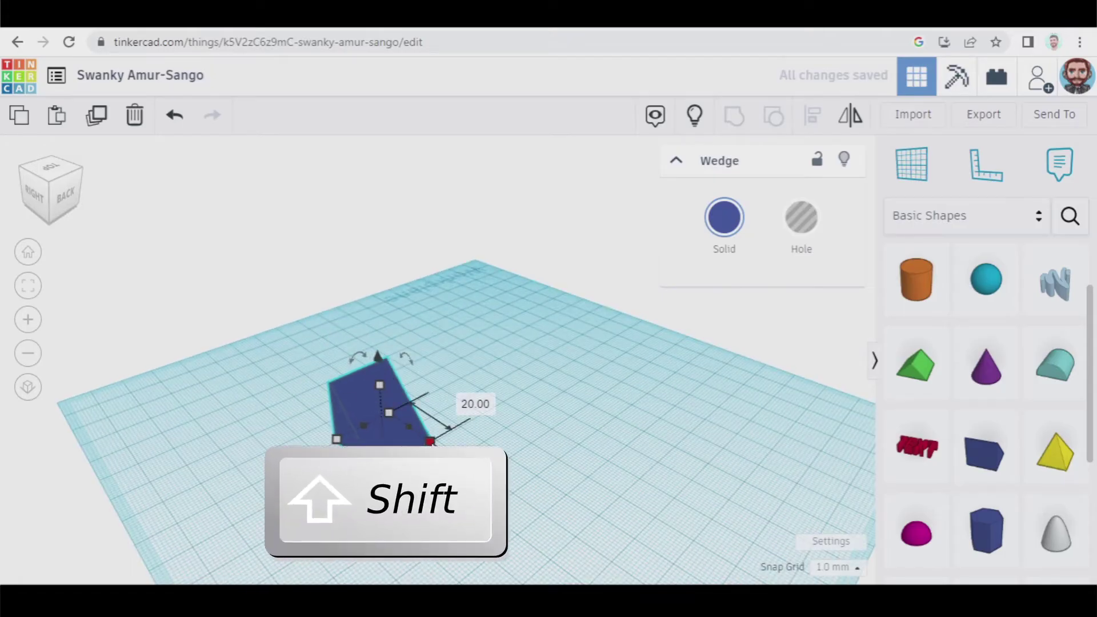
shift+drag(430, 441, 612, 473)
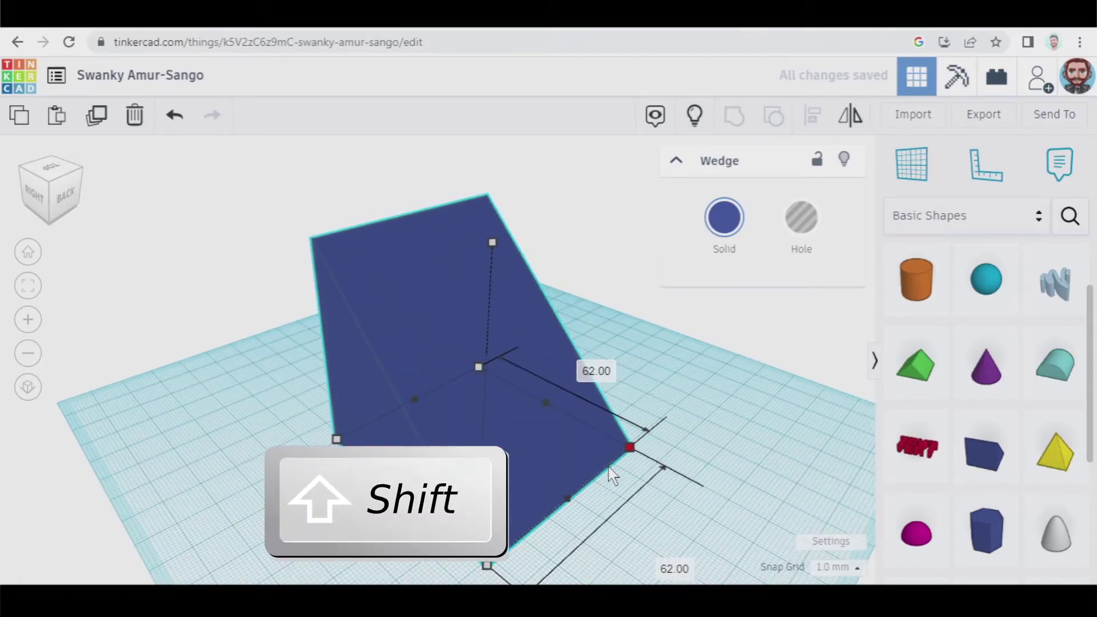
- Rotate the wedge to lie flat as a triangle and reduce its thickness to 4 mm
shift+drag(410, 196, 550, 295)
drag(495, 244, 479, 438)
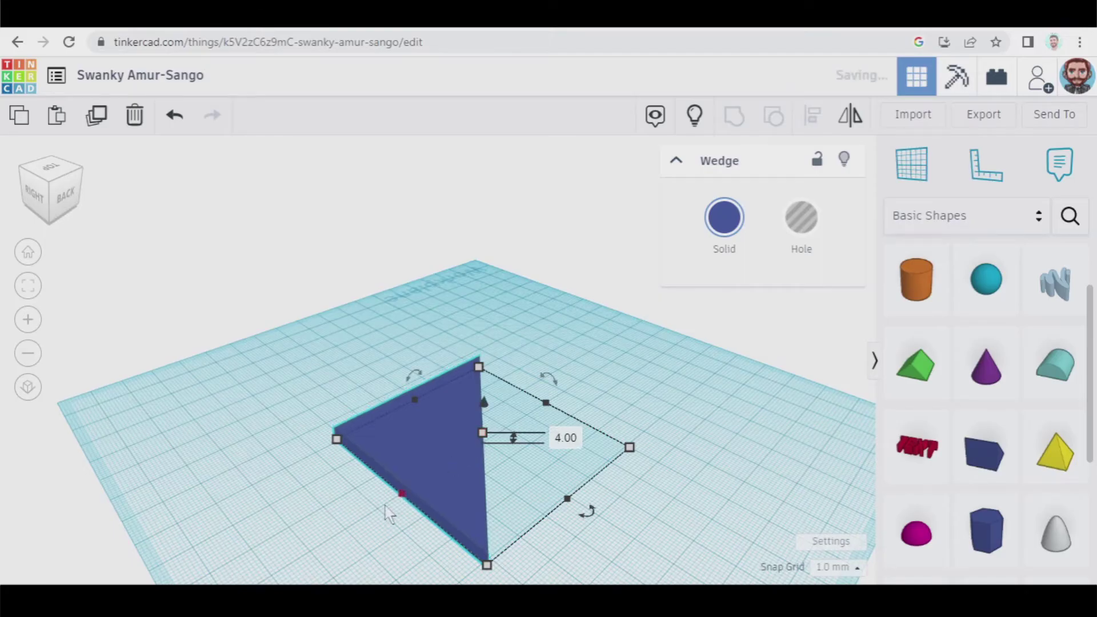
click(387, 534)
right_drag(387, 534, 436, 560)
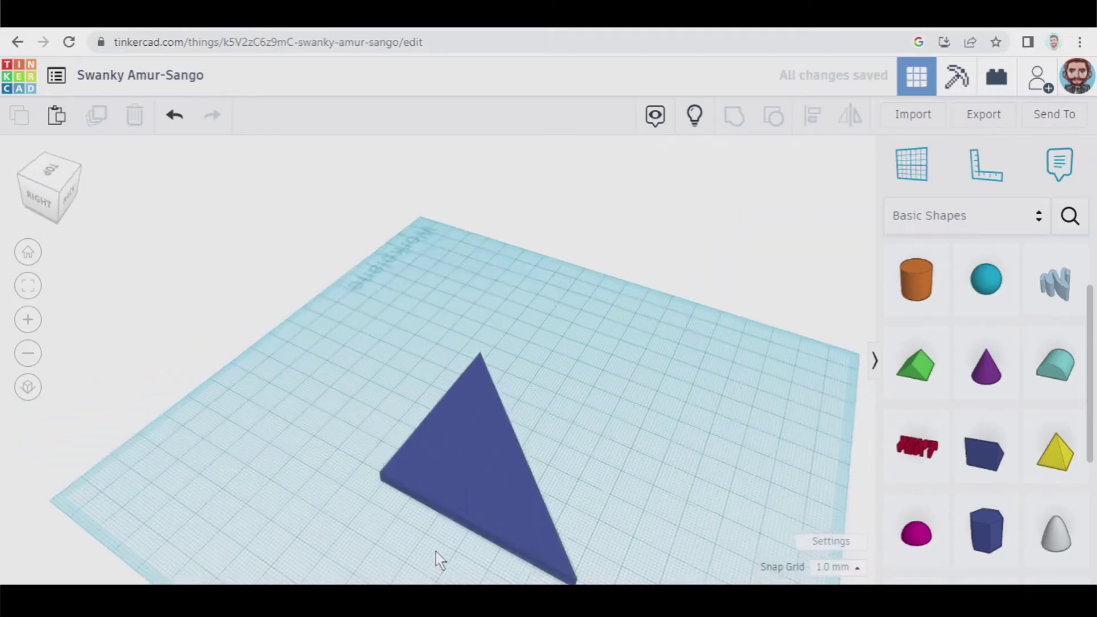
- Move the flat triangle farther back on the workplane and enlarge it slightly from its front corner
drag(478, 475, 477, 392)
drag(549, 487, 577, 547)
click(758, 435)
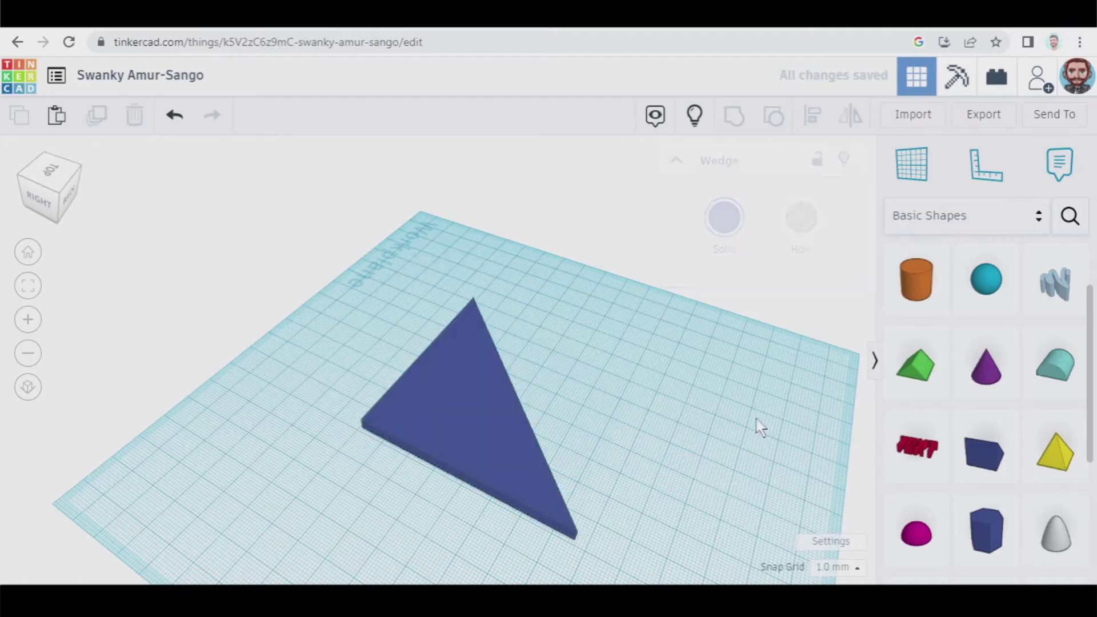
- Add a cylinder hole, stretch it into an oval about 113 mm long, and place it over the triangle's lower edge
scroll(1010, 303, up, 2)
drag(986, 283, 292, 474)
drag(289, 437, 624, 526)
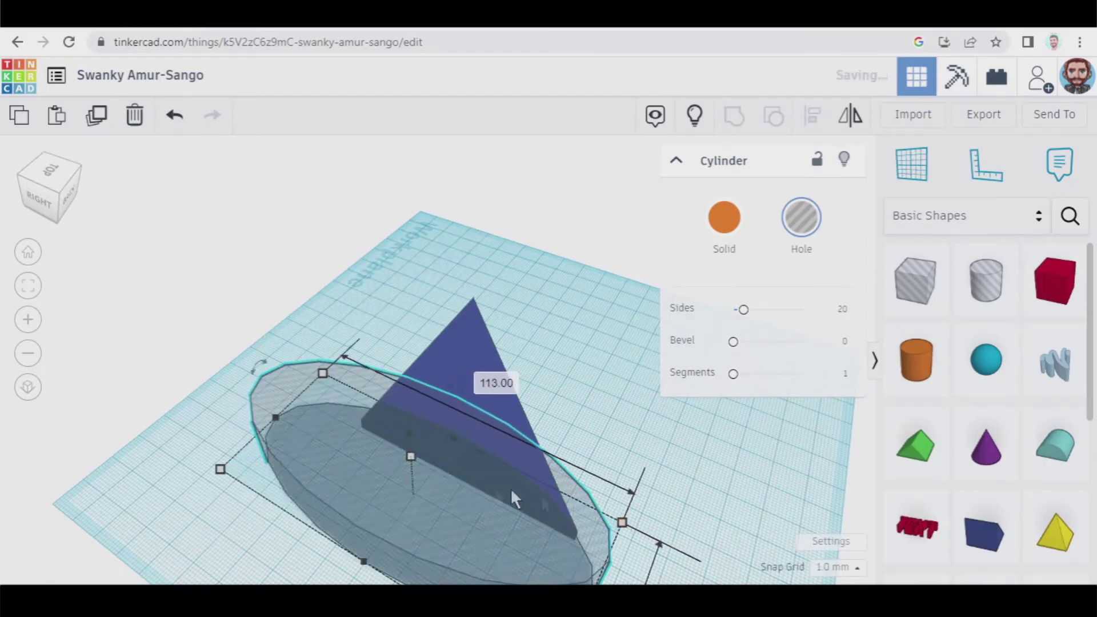
drag(466, 526, 483, 555)
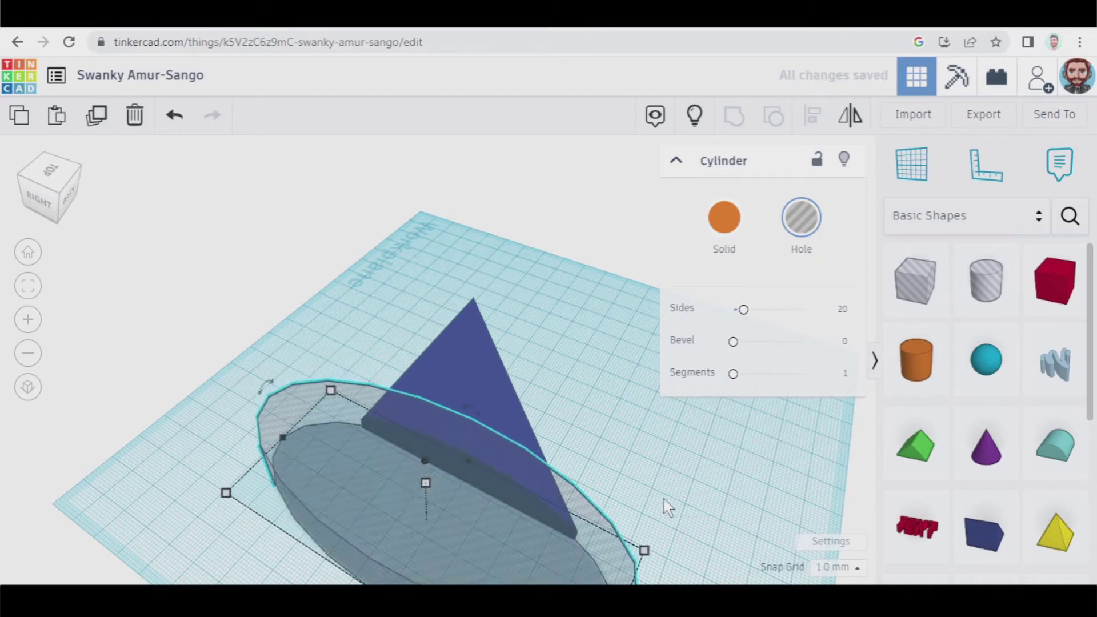
- Shorten the oval hole, smooth it to 64 sides, and shift it slightly along the triangle's lower edge
middle_drag(664, 500, 648, 445)
drag(282, 387, 318, 404)
drag(743, 310, 803, 310)
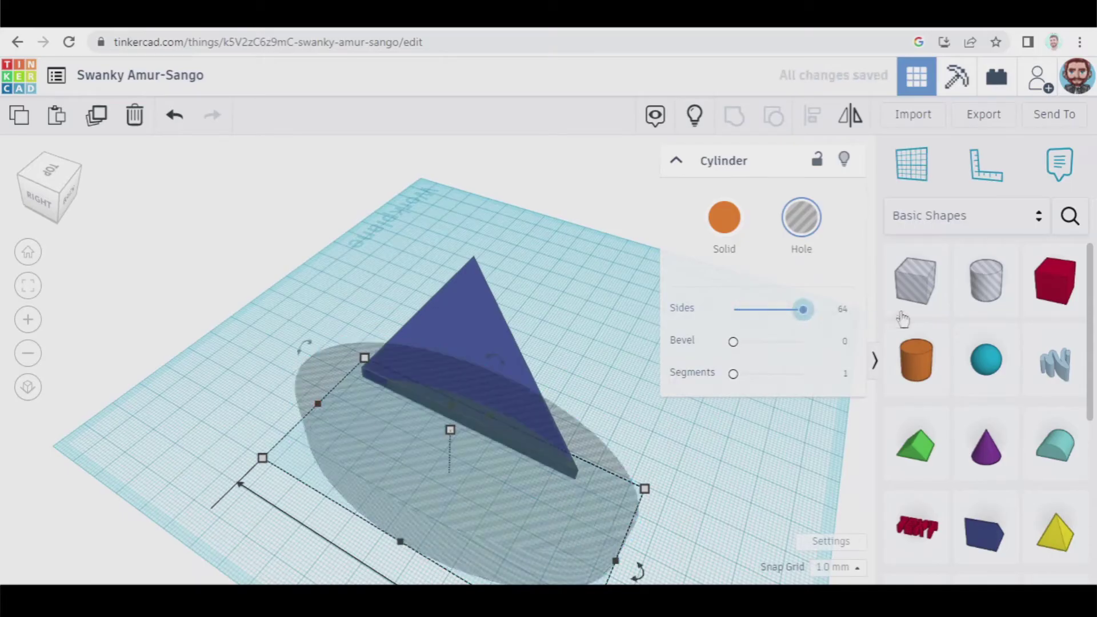
drag(500, 493, 494, 480)
right_drag(176, 453, 266, 548)
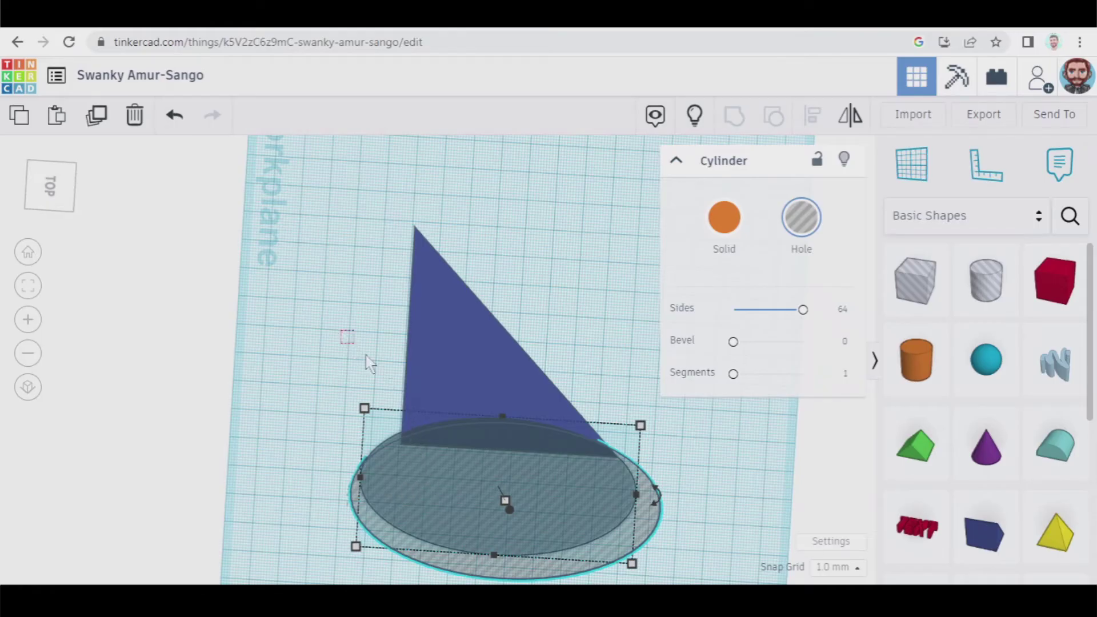
- Nudge the oval hole, and align it and the triangle on their centres along the lower edge's direction
drag(447, 421, 356, 341)
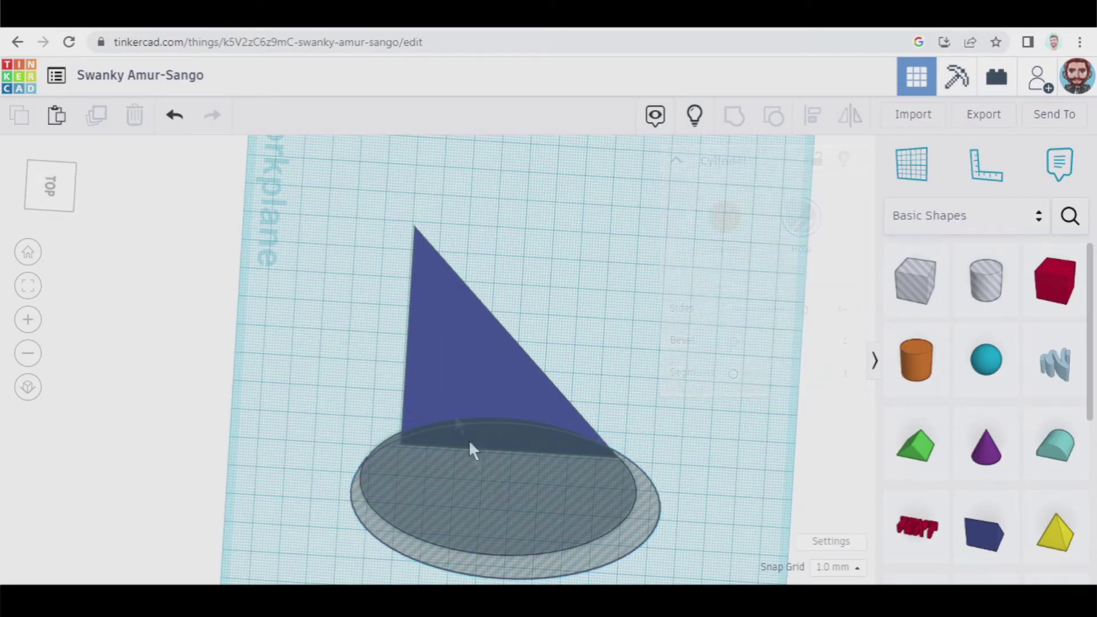
click(378, 488)
drag(396, 487, 395, 482)
shift+click(468, 444)
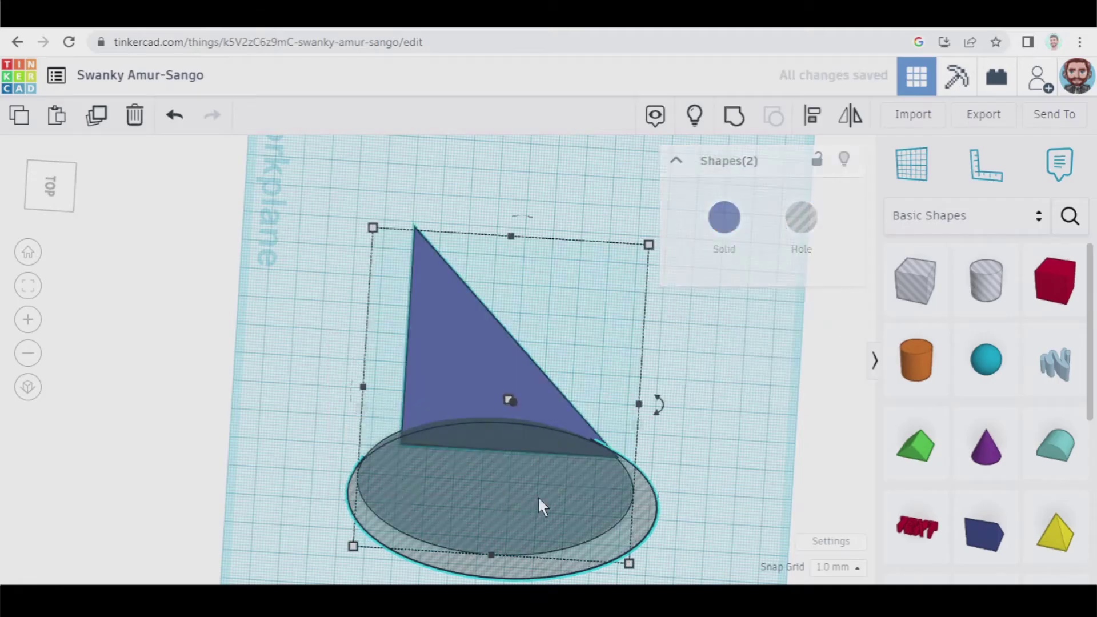
click(819, 124)
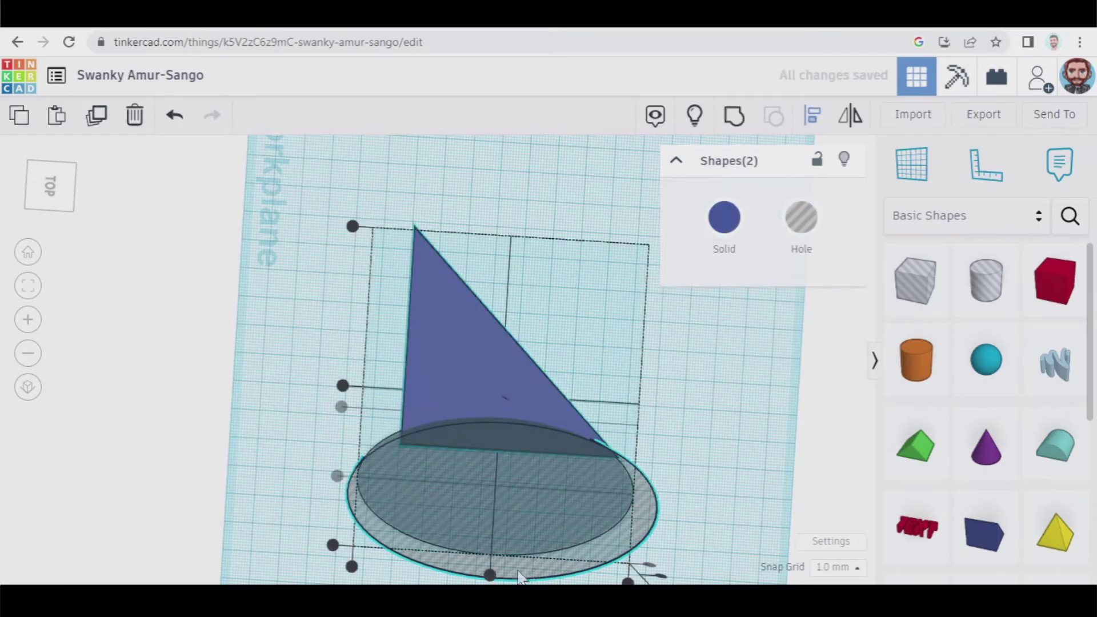
click(491, 574)
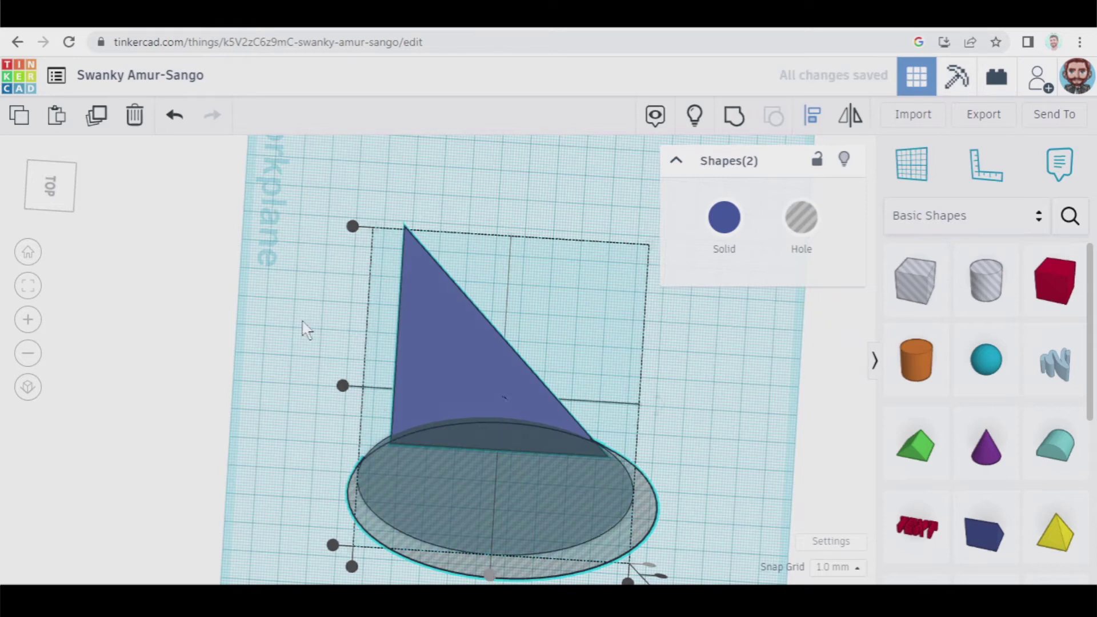
click(306, 330)
- Shorten the oval hole slightly and group it with the triangle to cut a concave curve into the lower edge
click(400, 496)
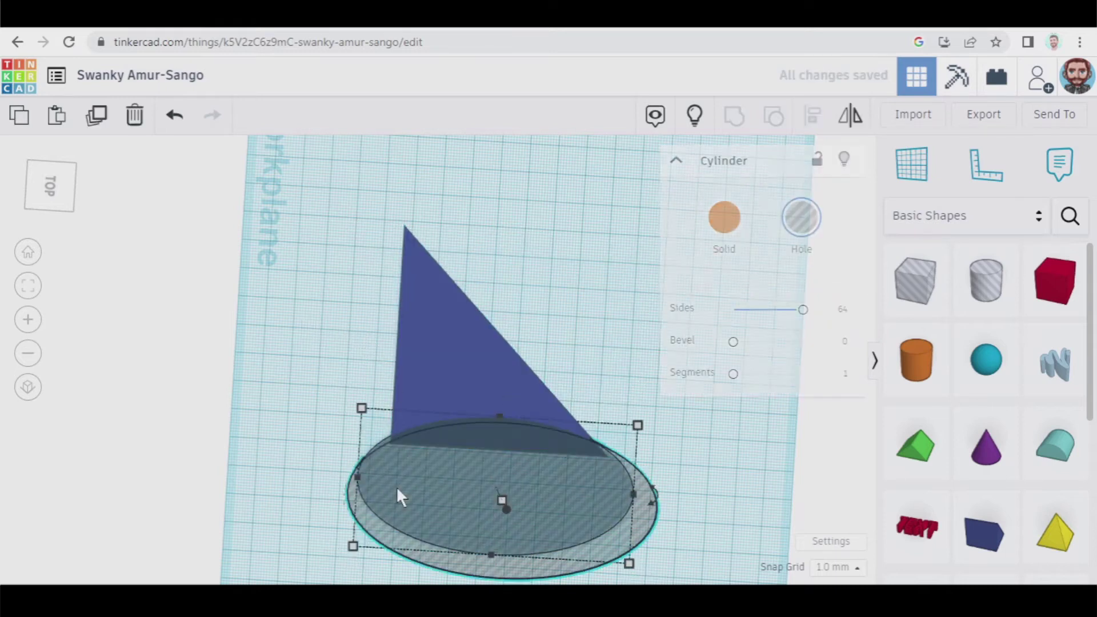
drag(634, 493, 628, 494)
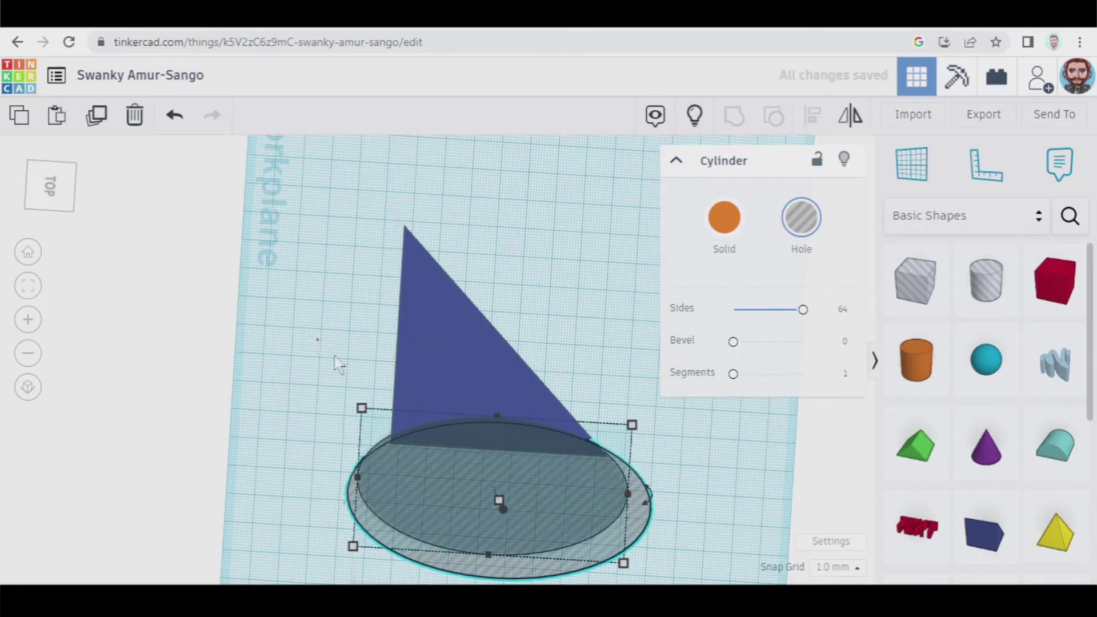
drag(317, 339, 495, 482)
click(736, 117)
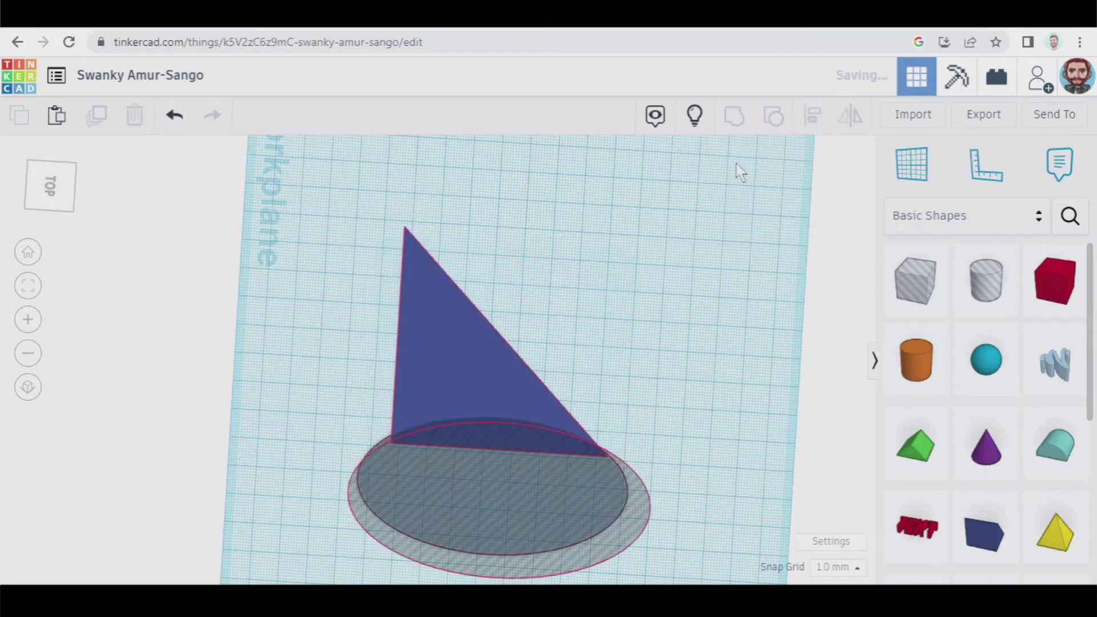
click(693, 398)
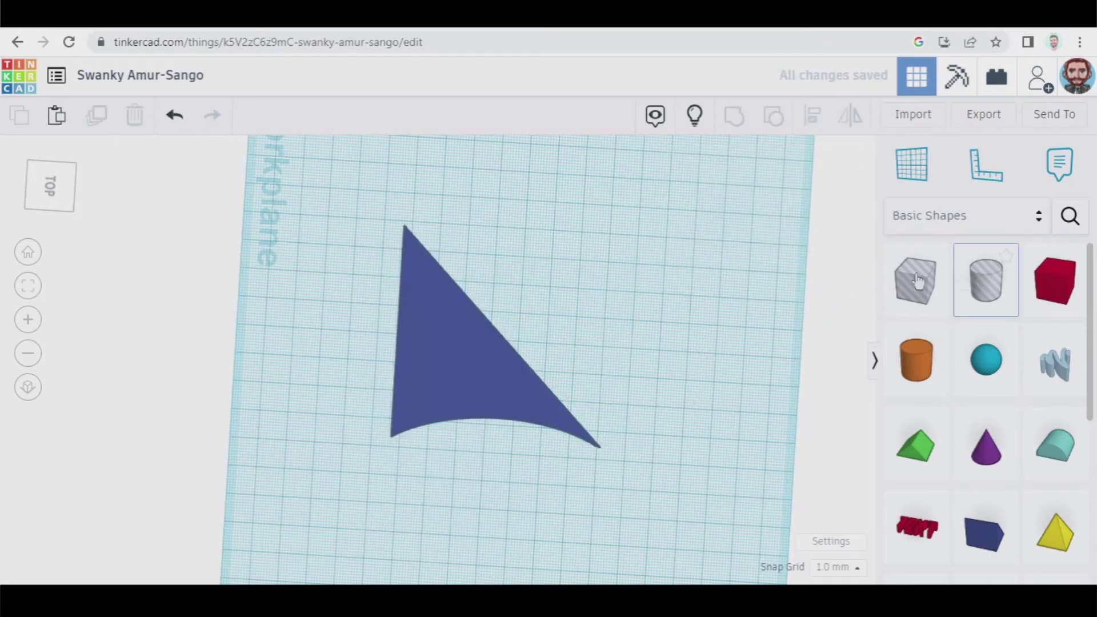
- Add a second cylinder hole beside the sail's straight side, stretched to 48 by 95 mm and set to 64 sides
drag(986, 280, 308, 251)
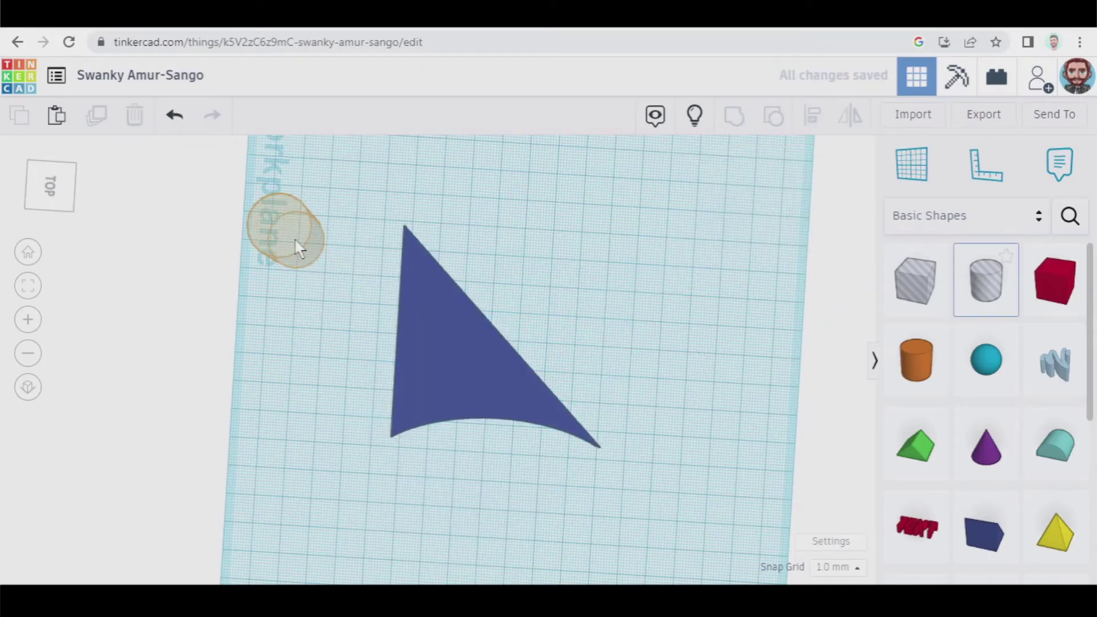
drag(294, 238, 380, 483)
drag(743, 309, 803, 309)
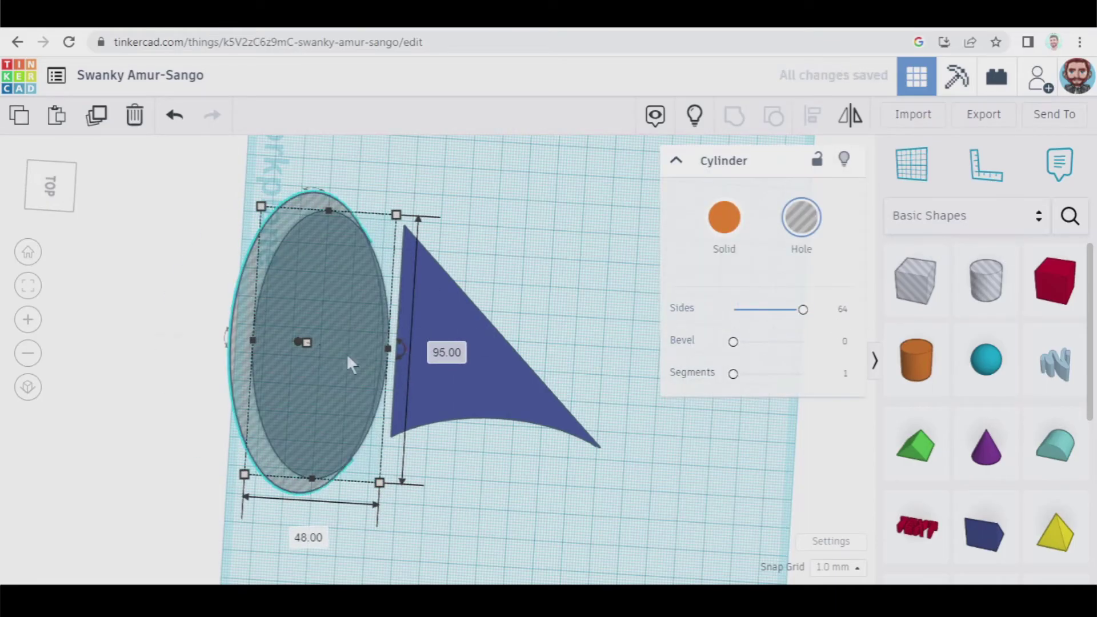
- Move the second oval hole over the sail's straight side and group both shapes to cut a concave curve there
drag(346, 353, 372, 366)
click(593, 363)
right_drag(592, 362, 518, 359)
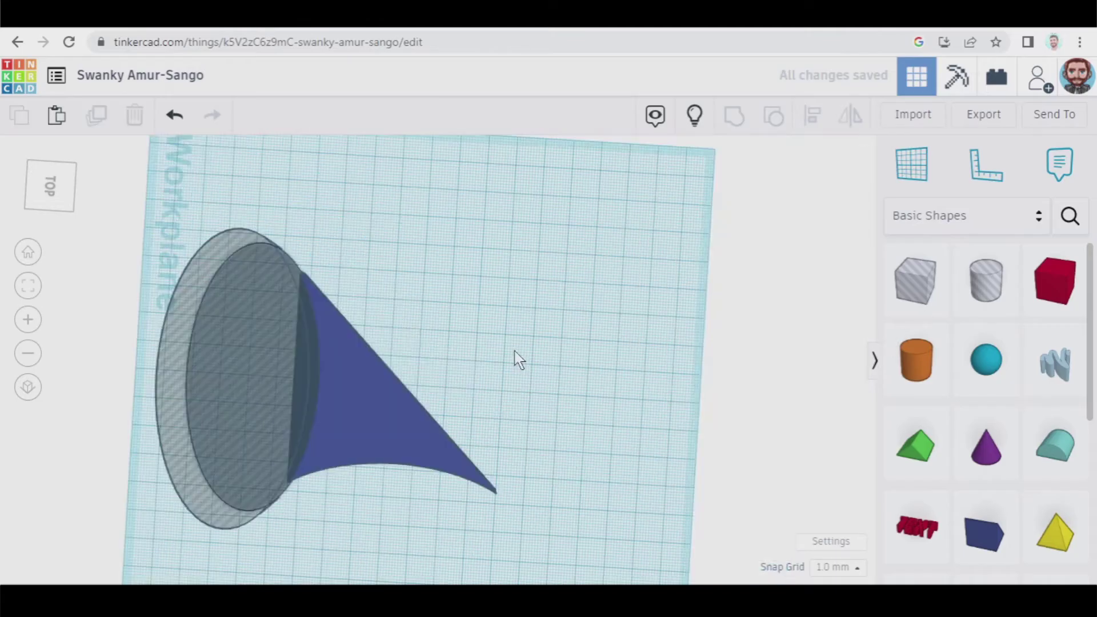
key(ctrl+a)
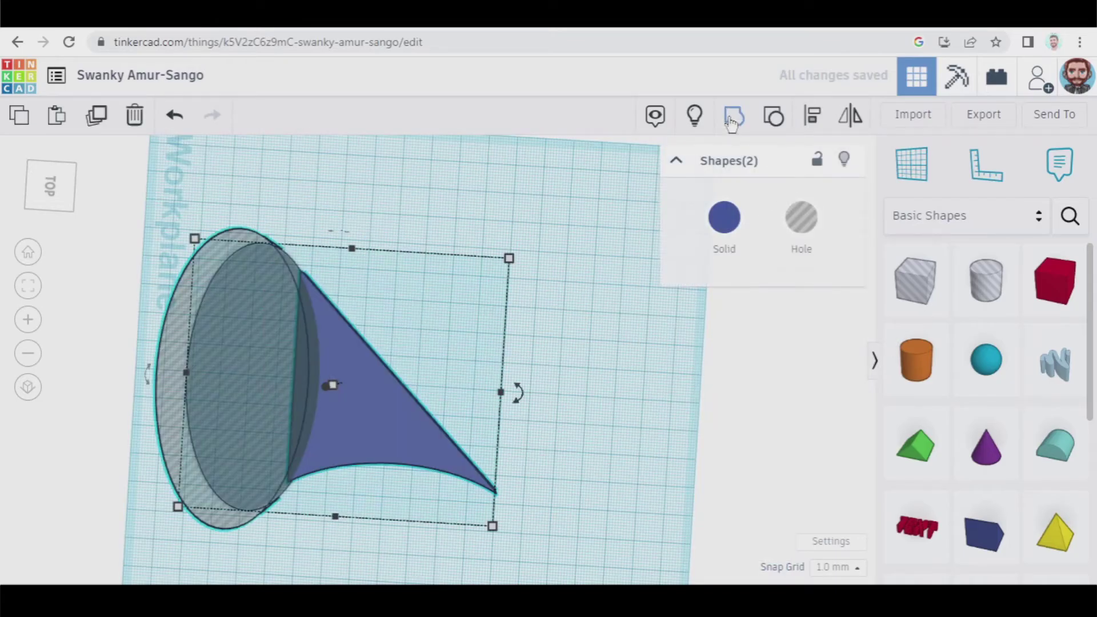
click(732, 118)
click(599, 365)
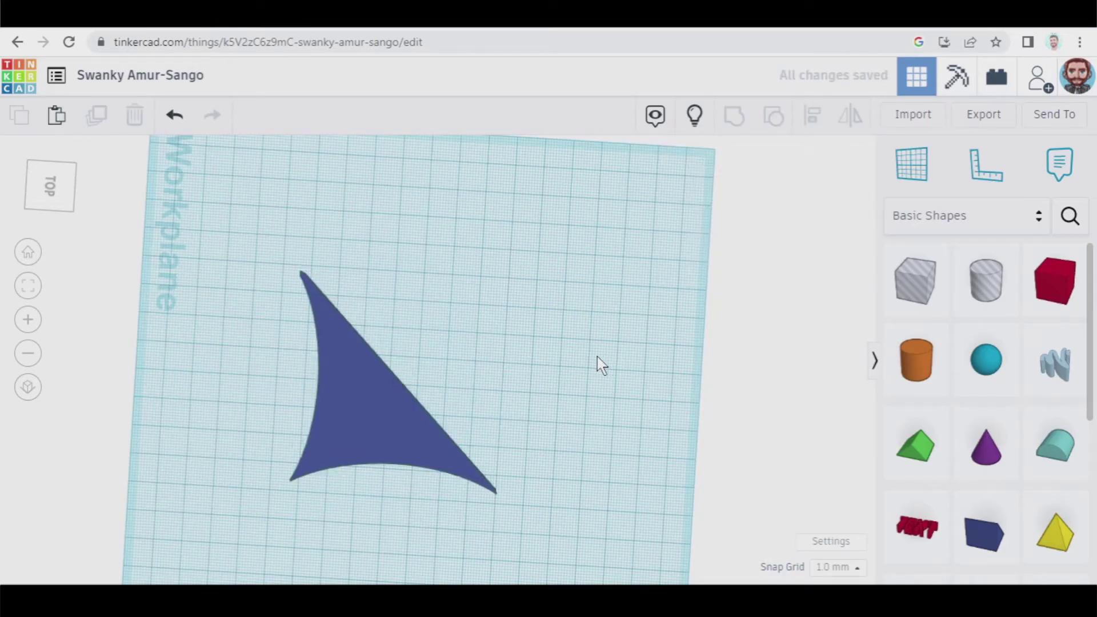
- Recolour the curved triangular sail white and hide it
right_drag(524, 454, 400, 400)
click(372, 386)
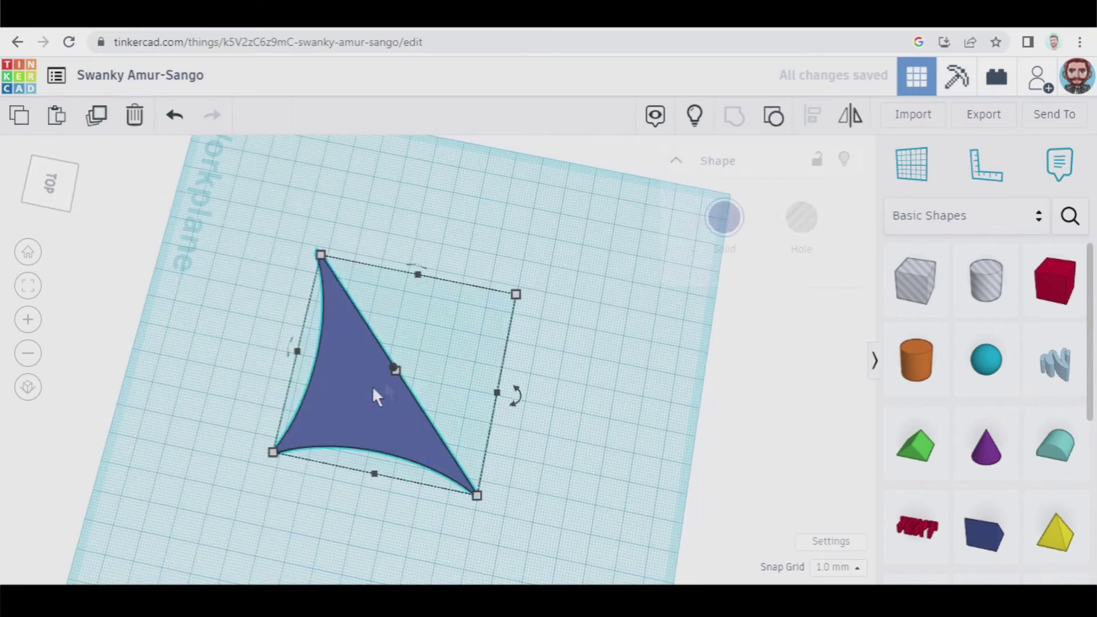
click(734, 223)
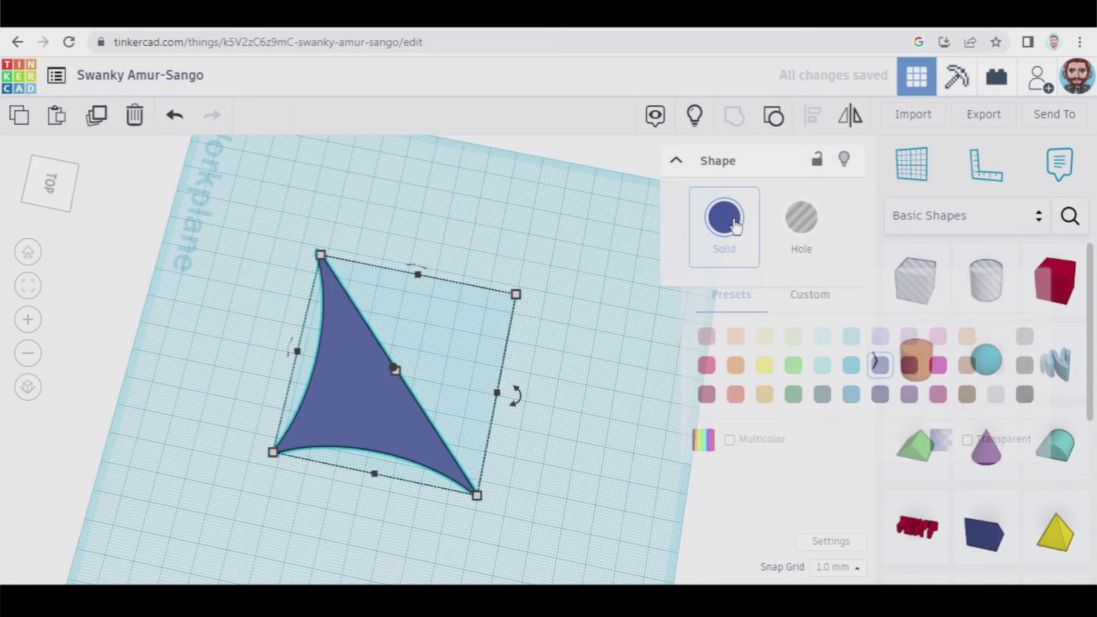
click(993, 343)
click(600, 409)
click(386, 404)
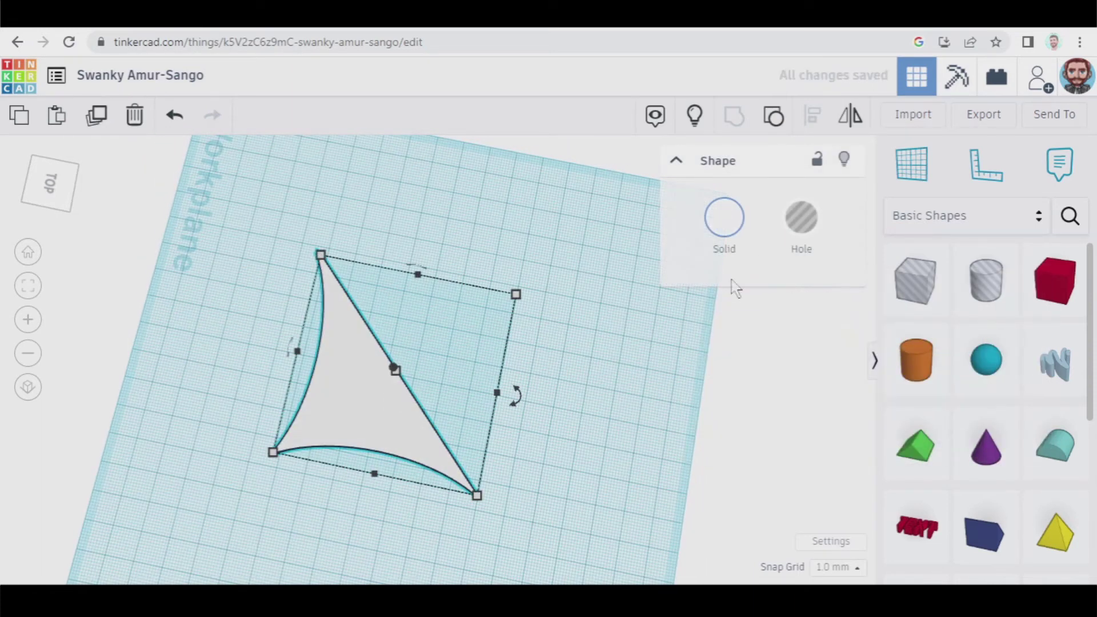
click(845, 160)
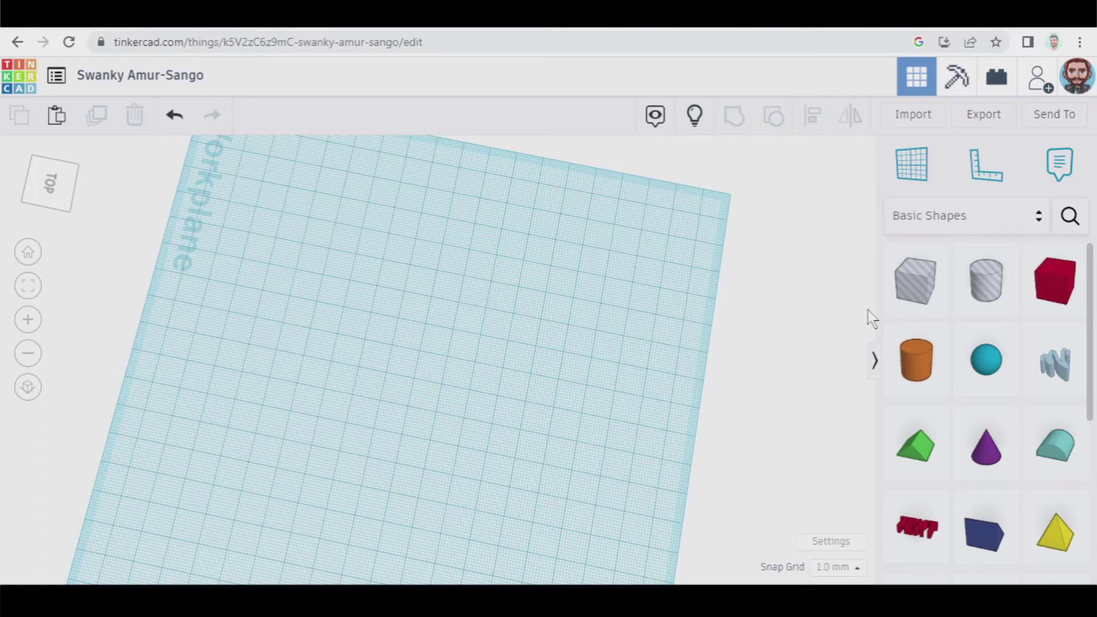
- Add a round roof to the workplane, enlarge its base to 78 by 79 mm, and make it much taller
drag(1055, 455, 391, 571)
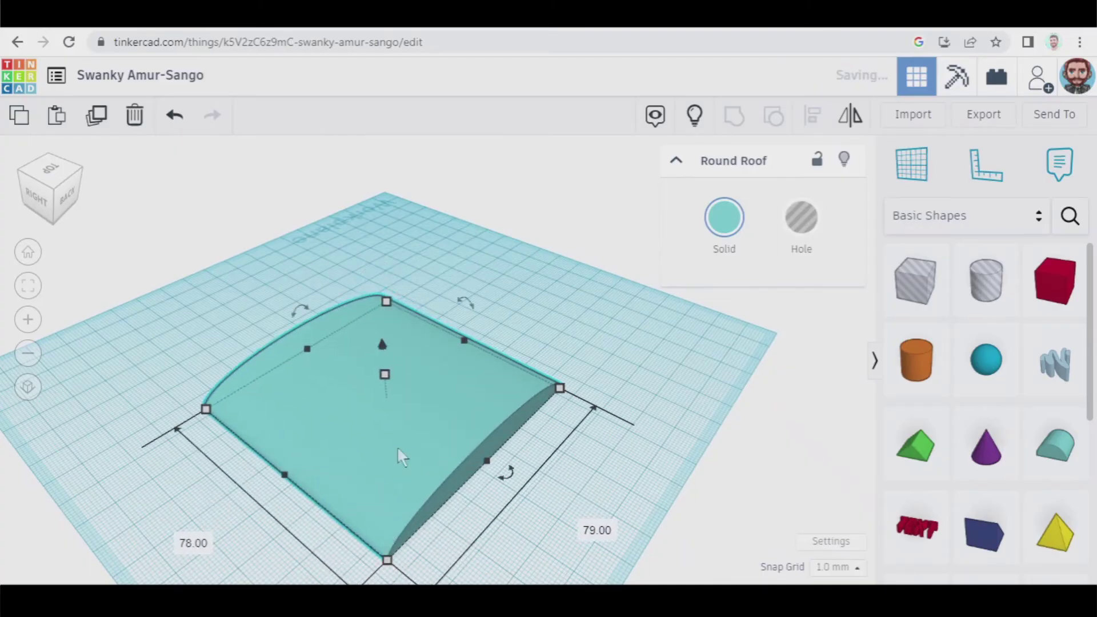
drag(386, 376, 377, 228)
- Rotate the round roof 90° so its flat face is vertical, and turn it upright onto its semicircular end
drag(273, 169, 114, 342)
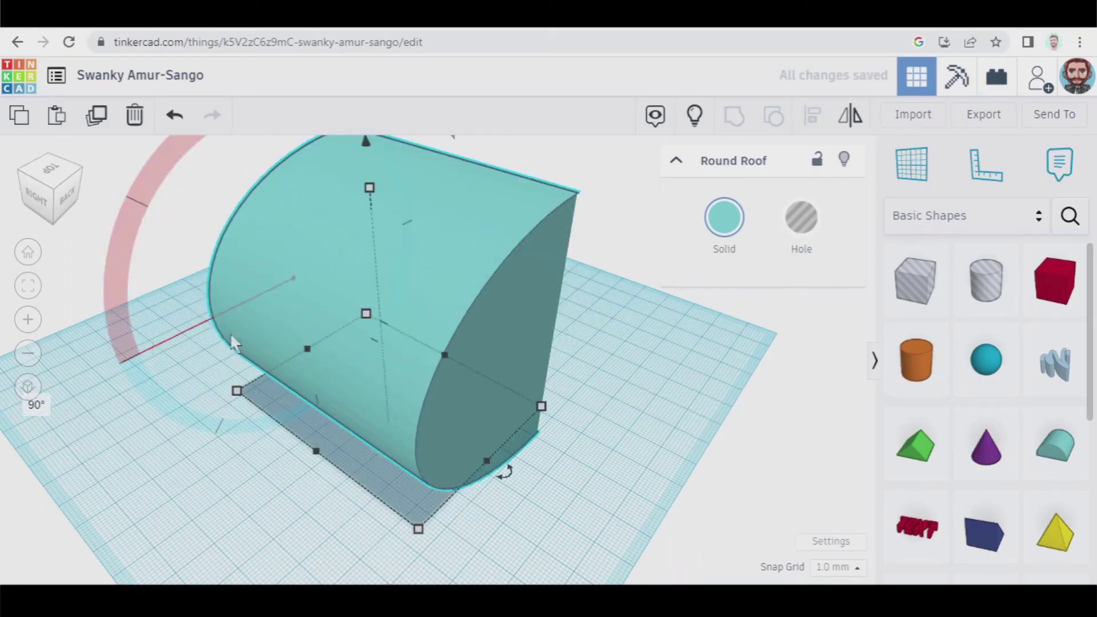
click(617, 500)
right_drag(617, 499, 343, 465)
click(383, 352)
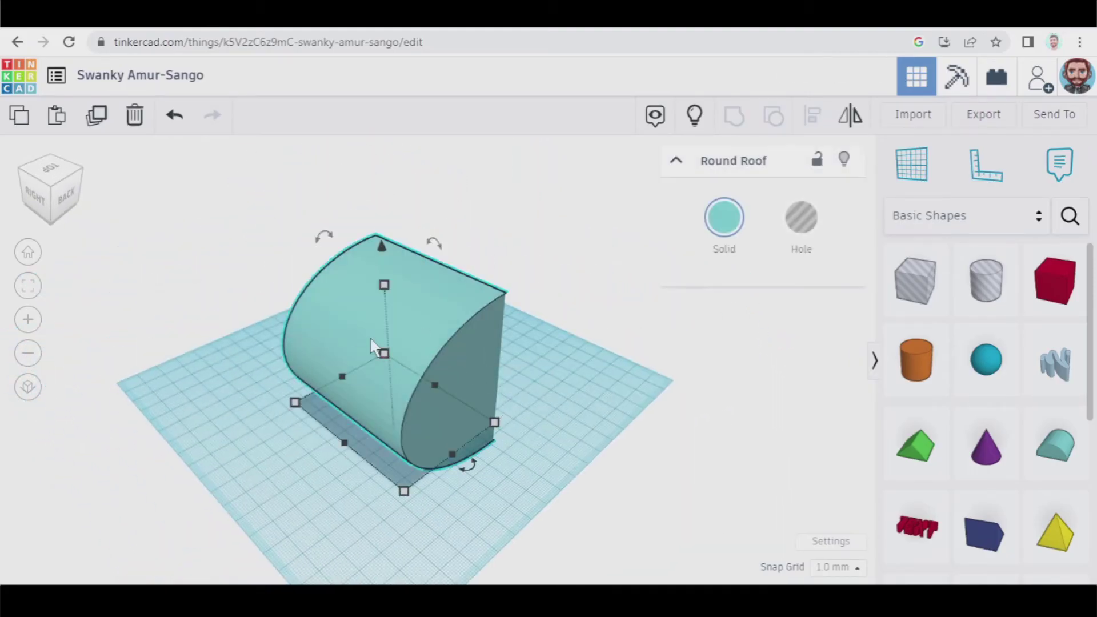
mouse_move(324, 243)
drag(324, 242, 326, 266)
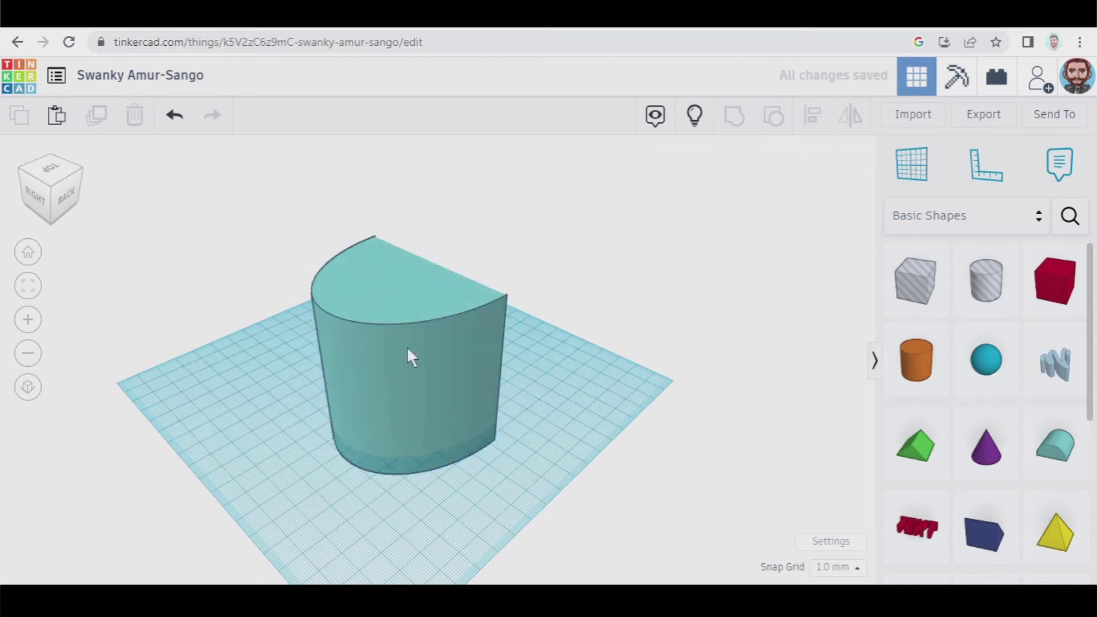
- Flatten the half-round shape to 4 mm thick and raise it 10.5 mm so it rests on the workplane
drag(386, 285, 378, 420)
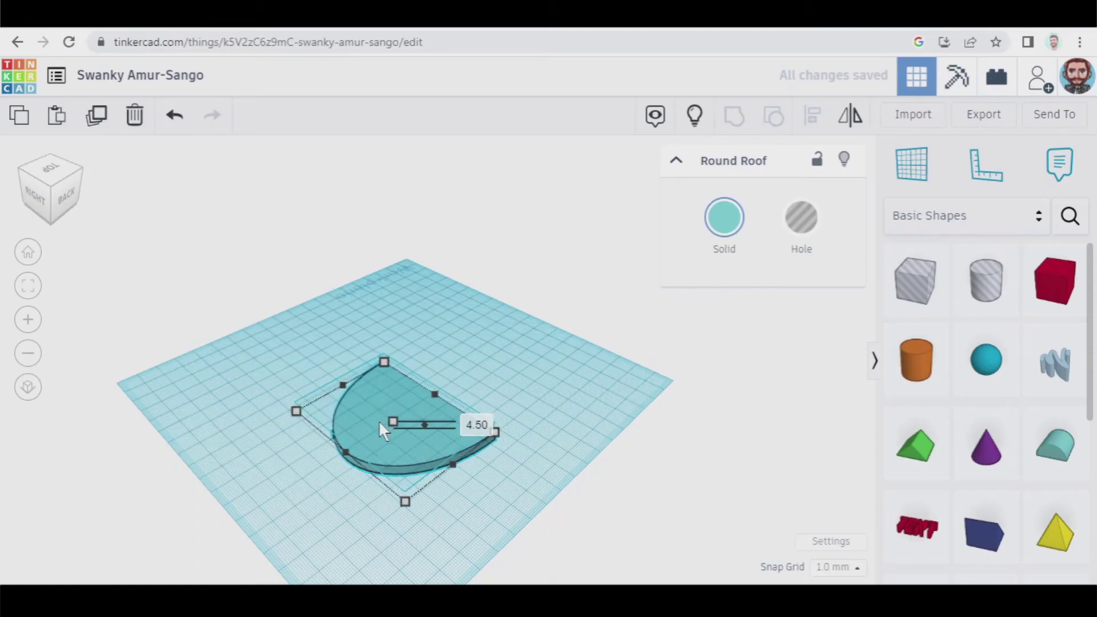
click(479, 422)
text(4)
key(Return)
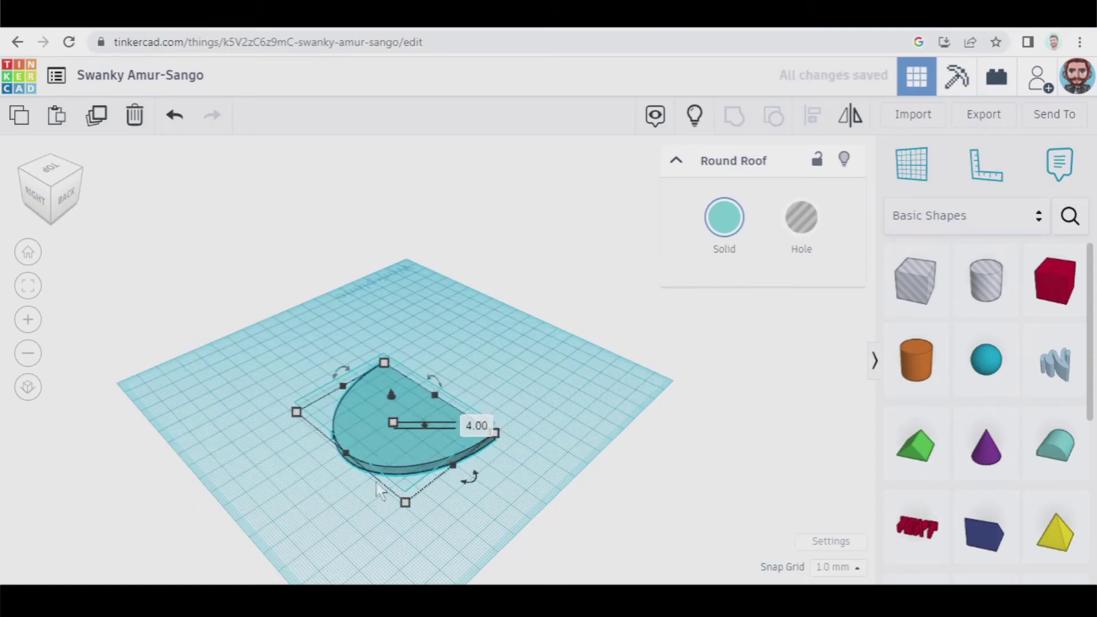
scroll(344, 538, up, 4)
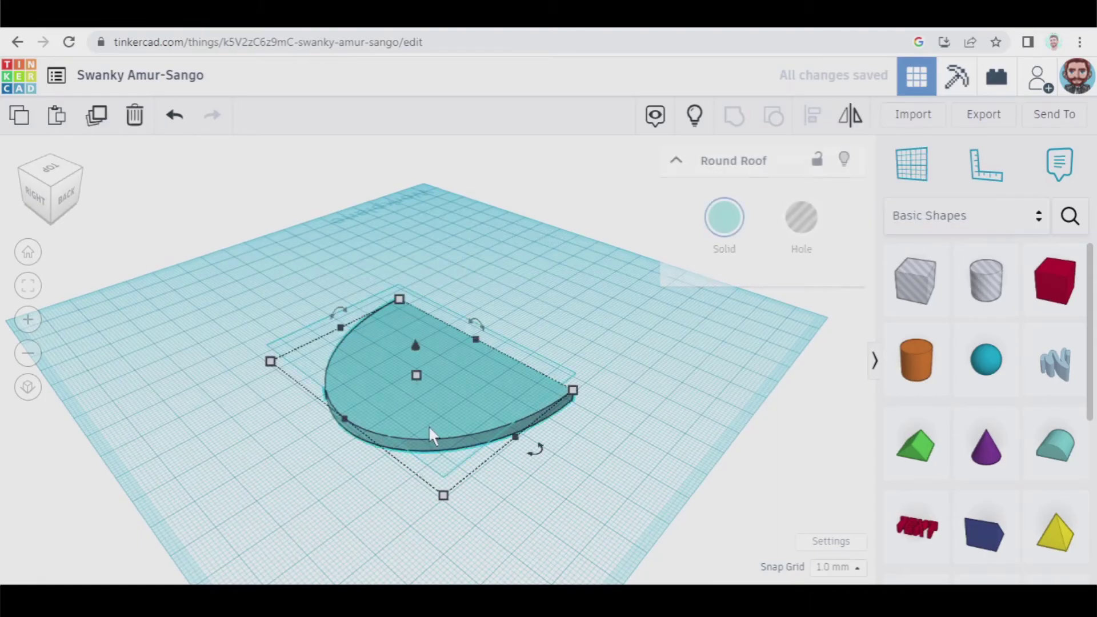
drag(417, 342, 423, 317)
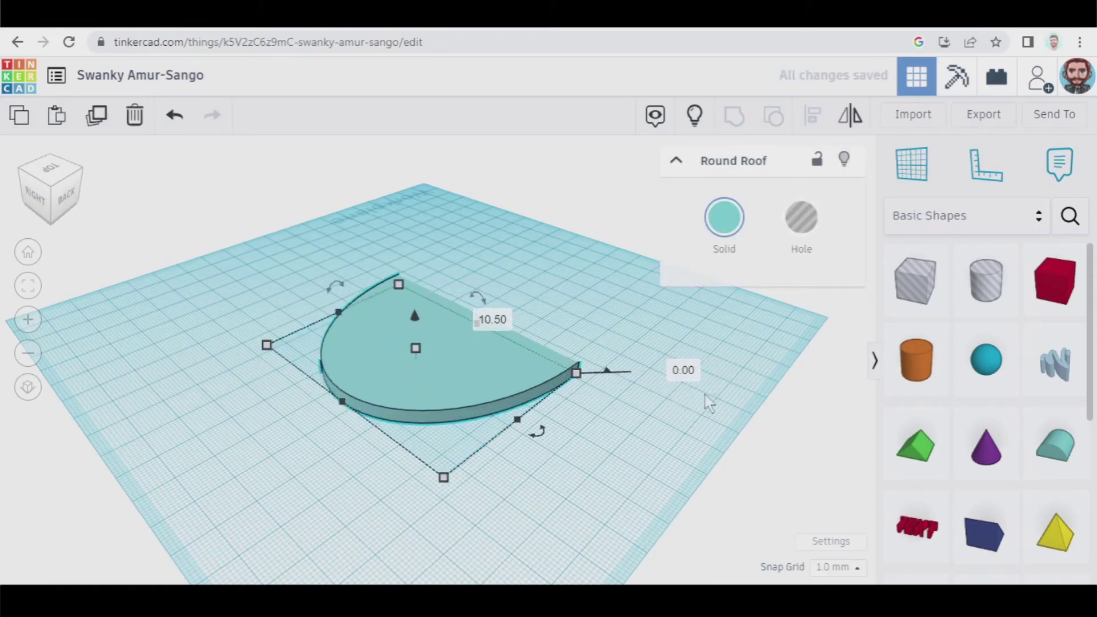
click(647, 472)
- Lay a box hole about 114 mm long over one half of the semicircular plate and group both to cut that half away
right_drag(591, 387, 624, 416)
drag(916, 293, 538, 263)
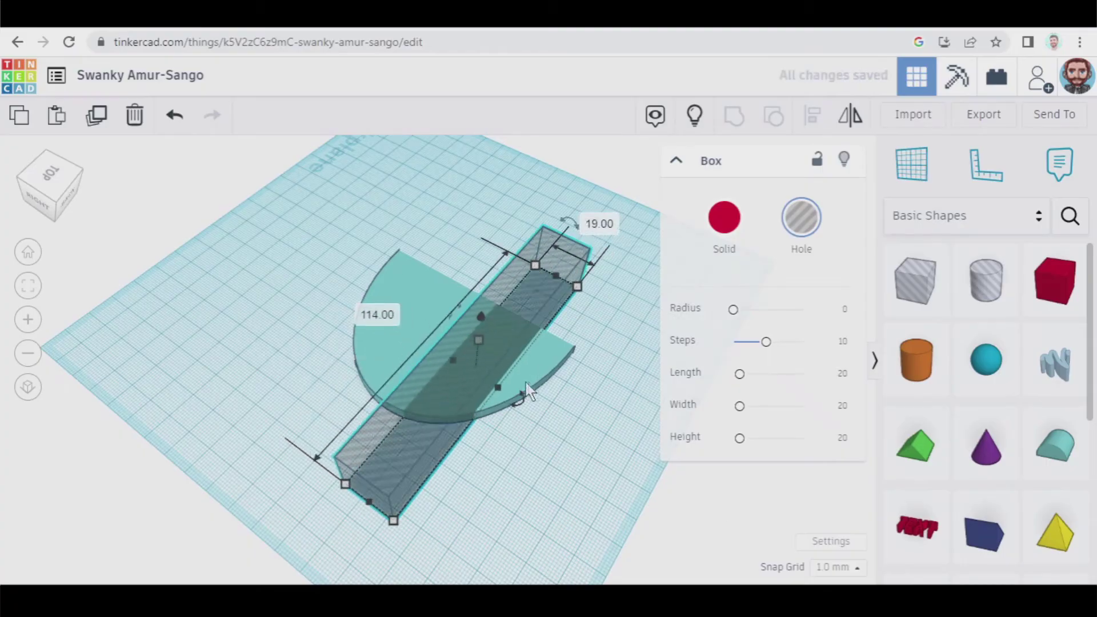
mouse_move(499, 386)
mouse_down()
mouse_move(599, 467)
mouse_move(535, 439)
mouse_up()
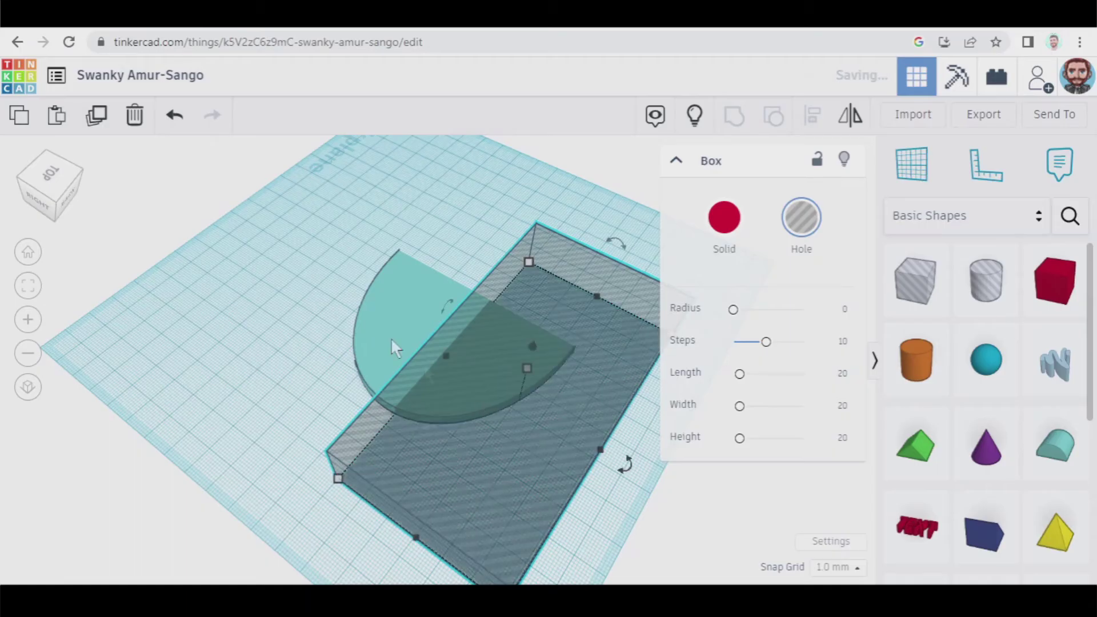
mouse_move(307, 282)
mouse_down()
mouse_move(428, 404)
mouse_move(472, 417)
mouse_up()
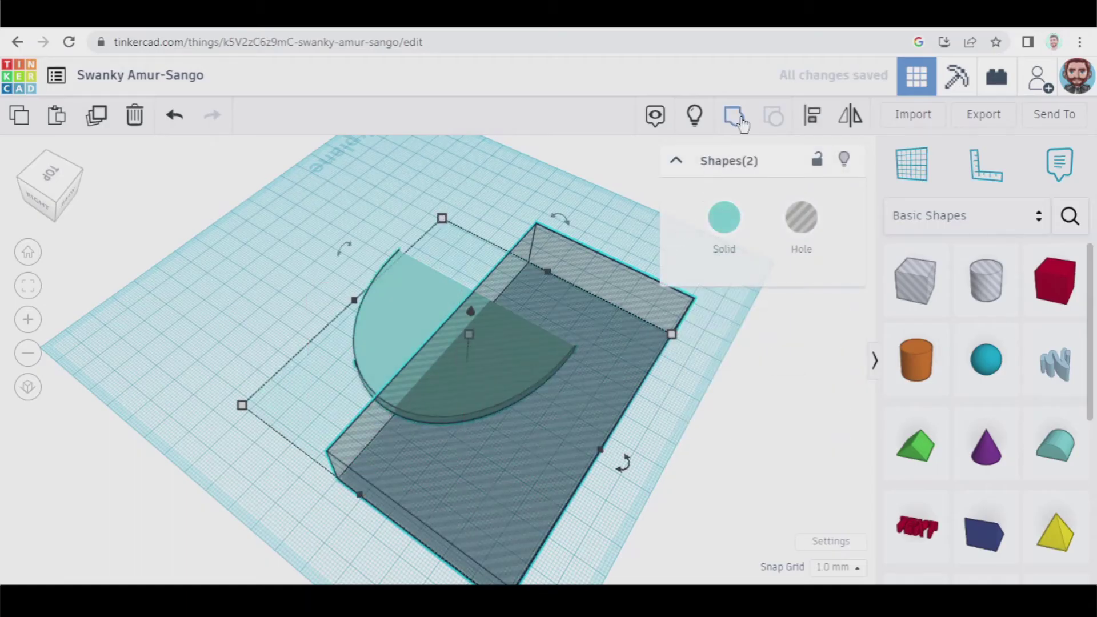
click(736, 119)
click(525, 432)
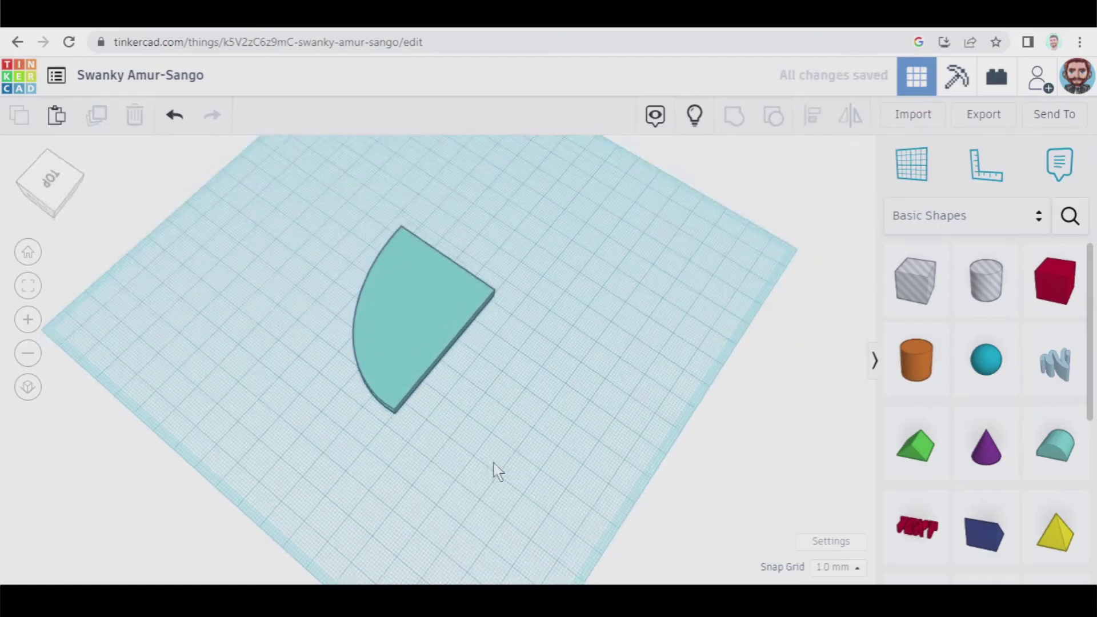
- Add a cylinder hole with the maximum number of sides and stretch it into a wide oval overlapping the plate's longer straight edge
right_drag(496, 472, 414, 500)
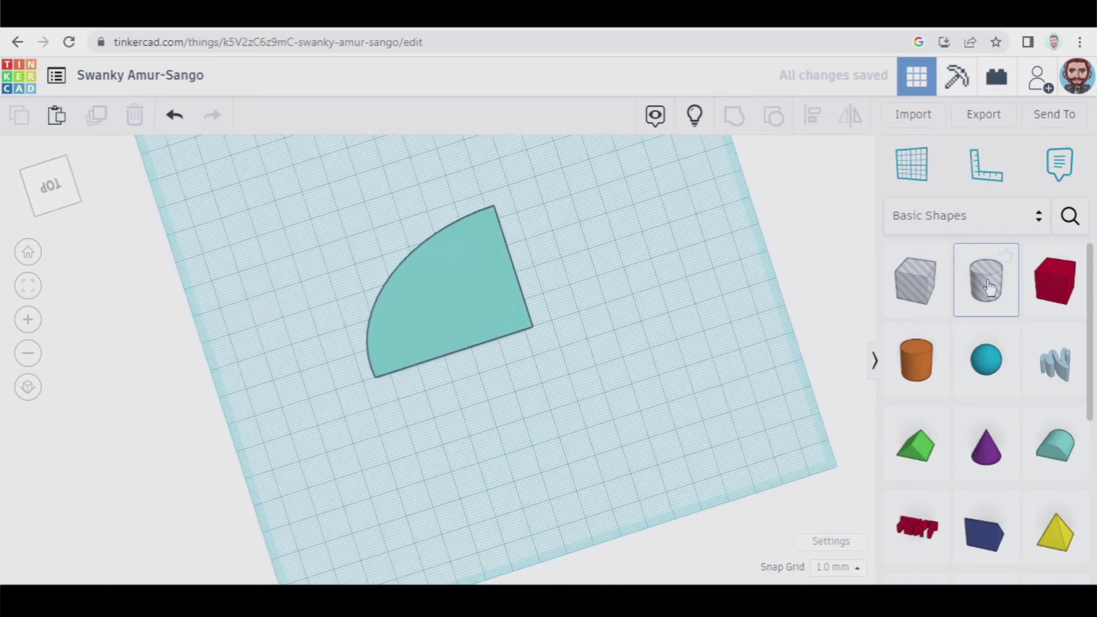
drag(989, 287, 402, 441)
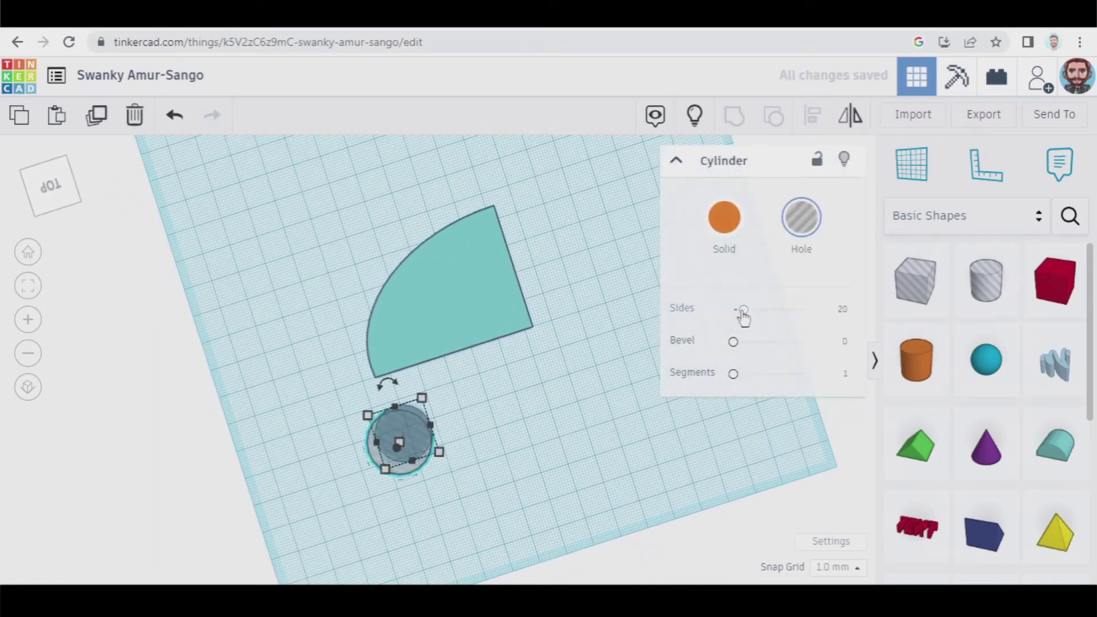
drag(743, 314, 803, 310)
drag(421, 398, 591, 305)
drag(537, 364, 515, 359)
click(581, 392)
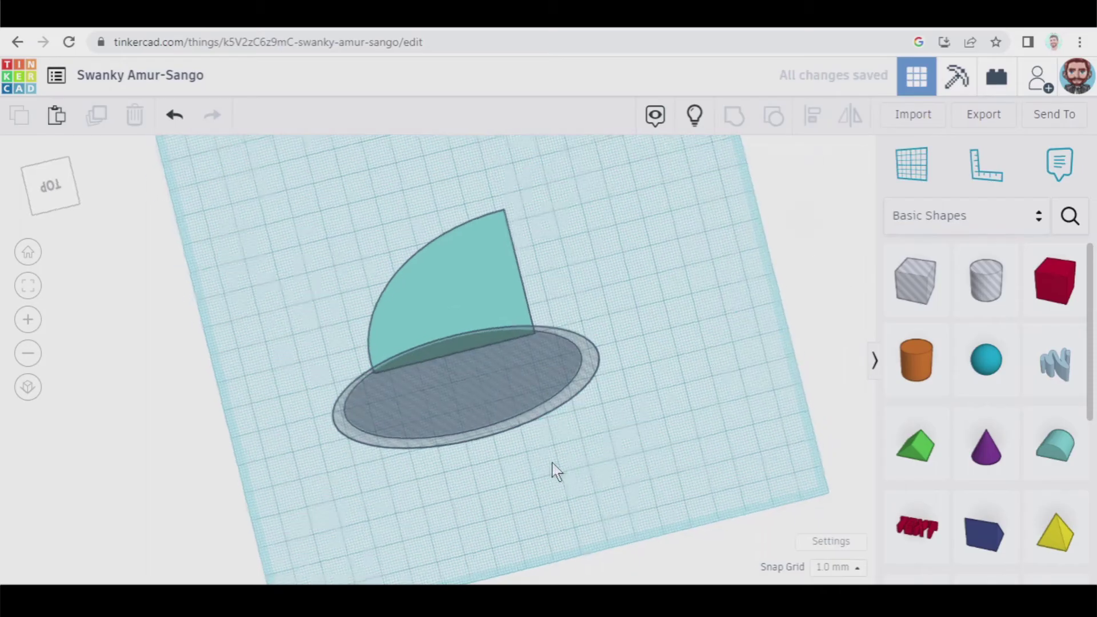
- Add a second cylinder hole with 64 sides and stretch it into an oval about 84 mm long overlapping the plate's other straight edge
mouse_move(552, 462)
right_down()
mouse_move(533, 480)
mouse_move(549, 468)
right_up()
drag(985, 280, 630, 295)
drag(745, 309, 803, 309)
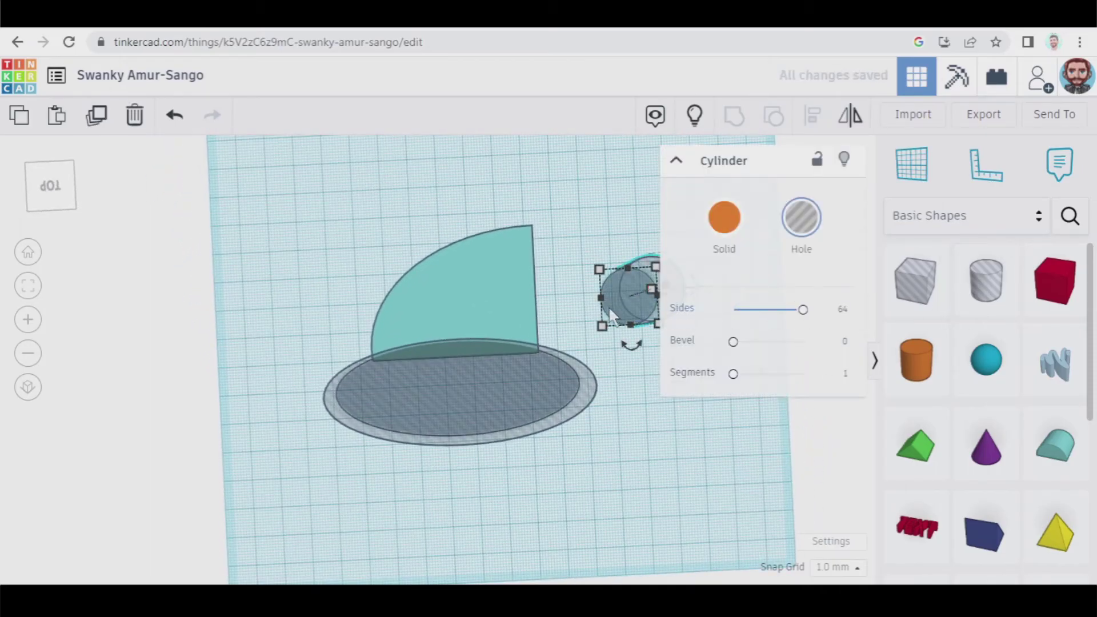
drag(602, 298, 527, 188)
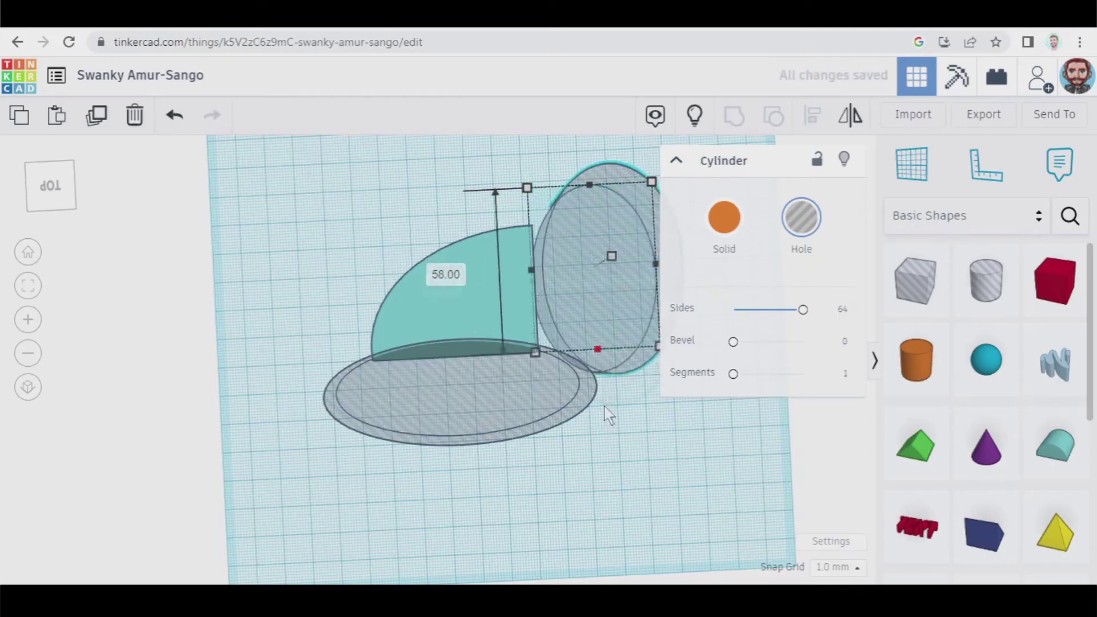
drag(600, 337, 585, 337)
mouse_move(578, 186)
mouse_down()
mouse_move(574, 156)
mouse_move(575, 170)
mouse_up()
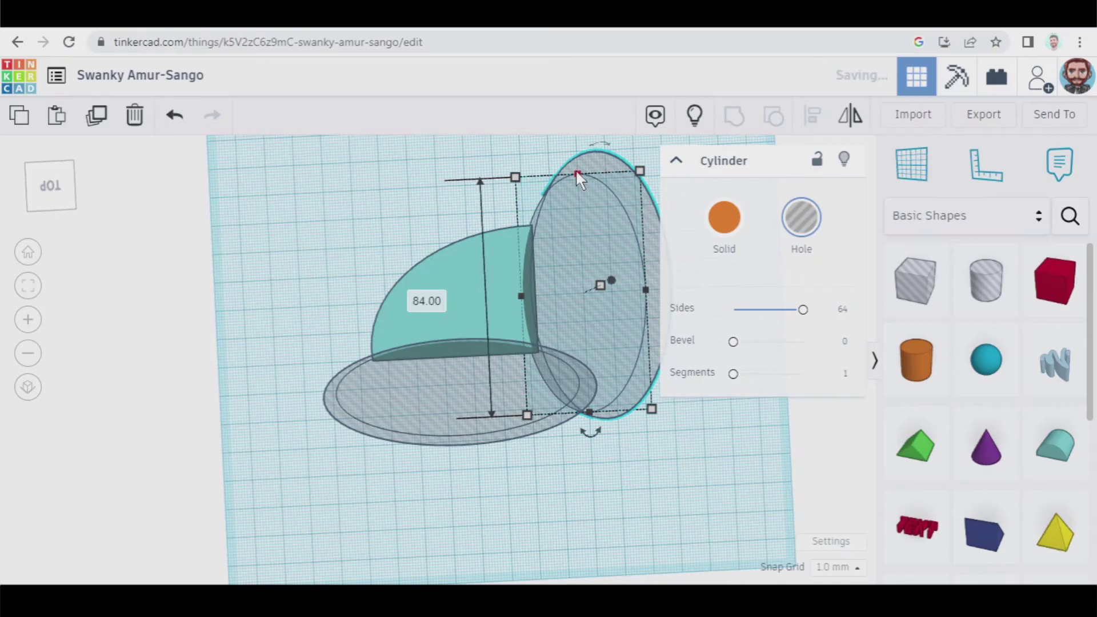
drag(575, 315, 575, 310)
- Group the plate with both oval holes to cut its straight edges concave, and show all hidden shapes
drag(325, 209, 592, 431)
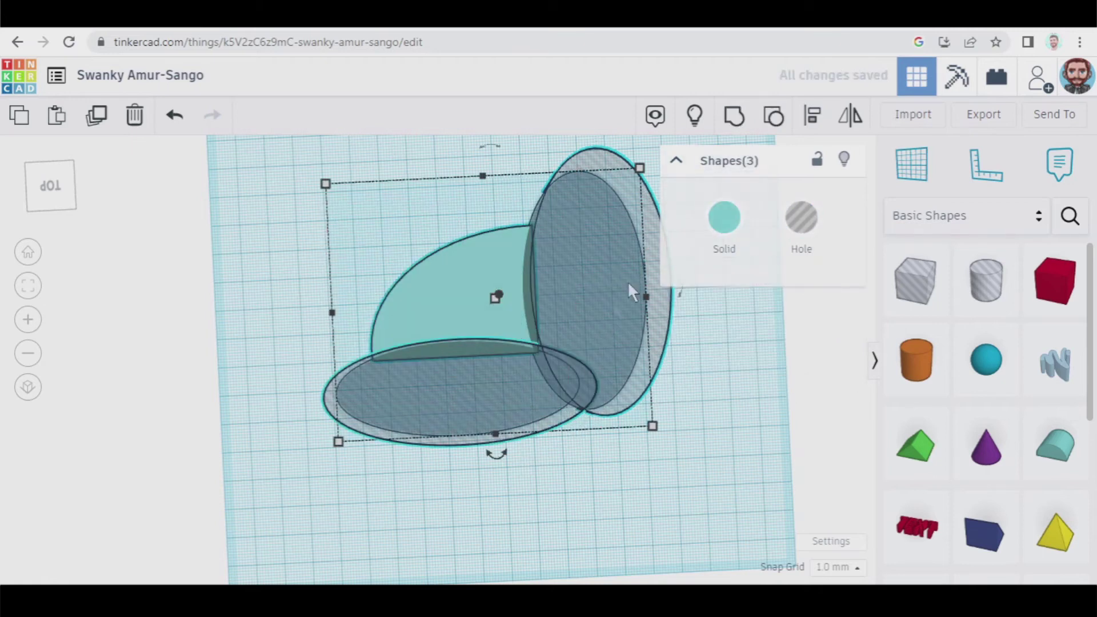
click(735, 117)
click(537, 433)
right_drag(539, 433, 655, 354)
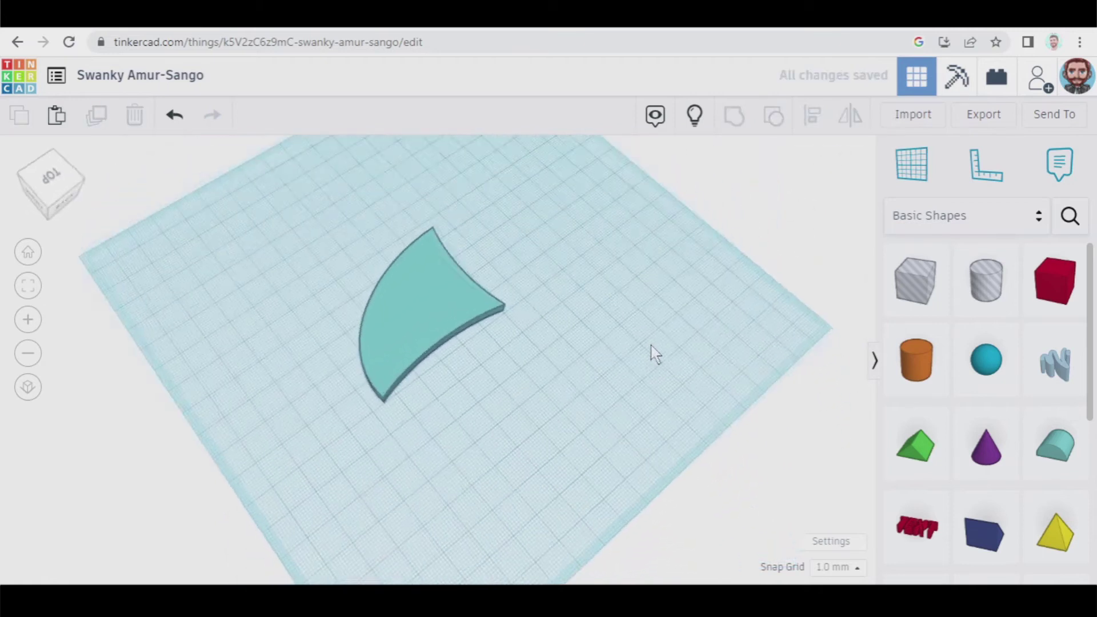
click(695, 118)
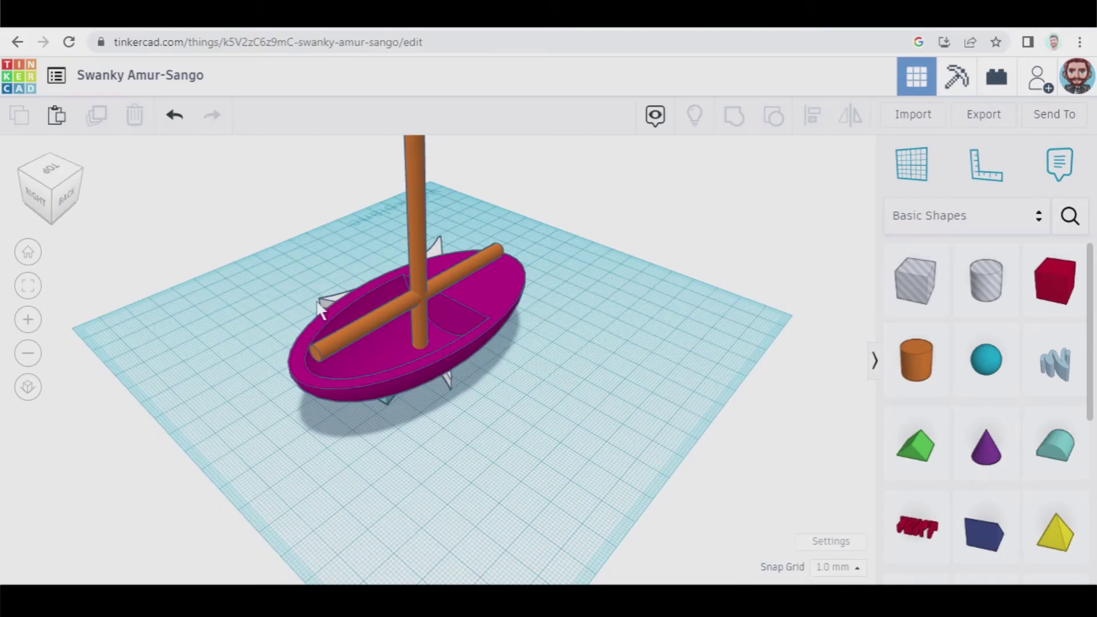
- Move both sails out from under the hull to opposite sides and recolour the turquoise sail white
drag(324, 304, 181, 290)
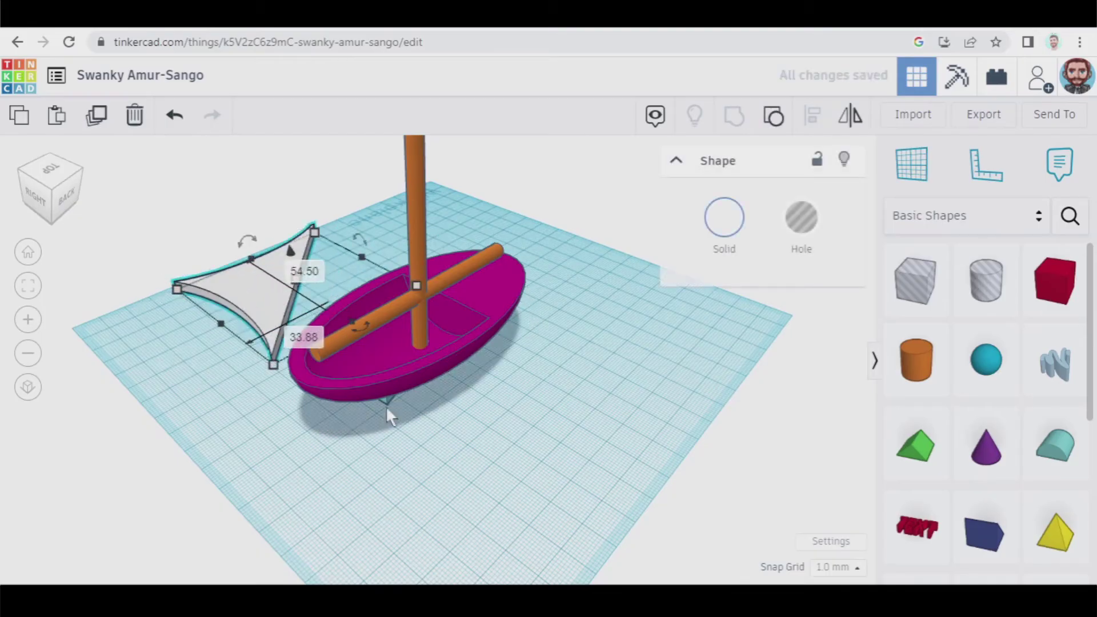
drag(385, 405, 572, 492)
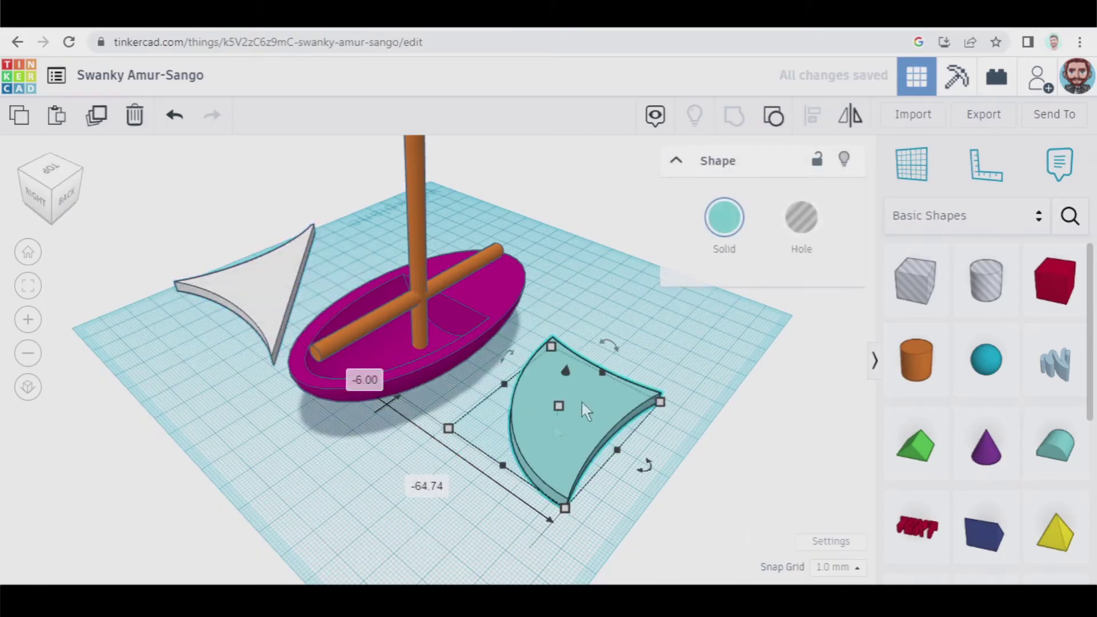
click(730, 225)
click(996, 337)
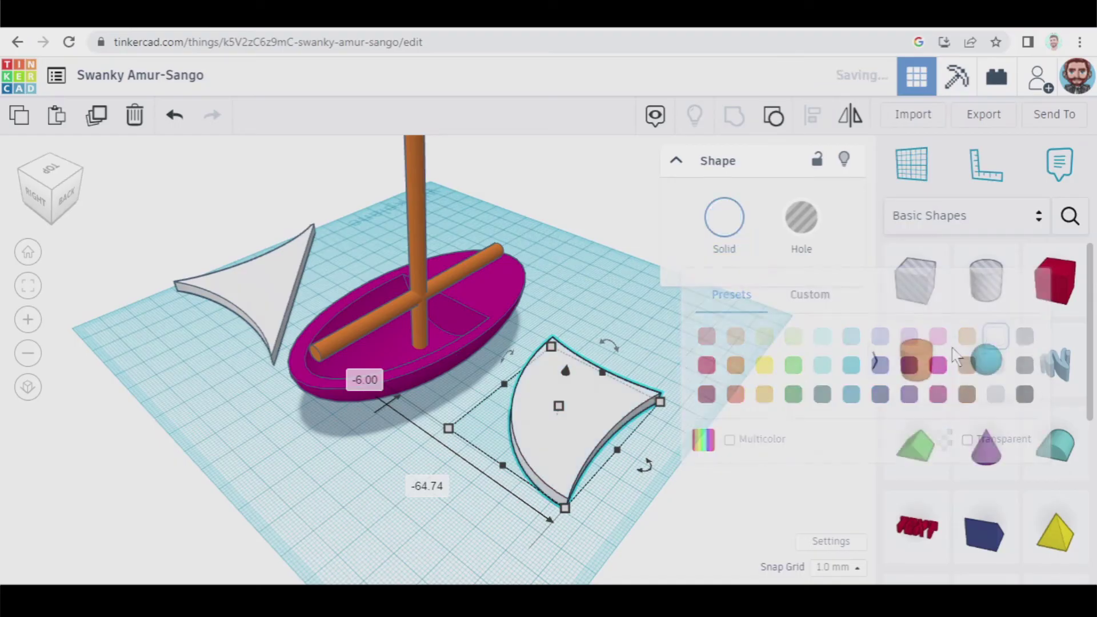
- Stand both sails upright, with the triangular one moved across to the other sail's side of the hull and turned parallel to the boat
shift+drag(609, 346, 678, 390)
drag(264, 289, 605, 276)
right_drag(605, 277, 688, 366)
drag(630, 241, 543, 265)
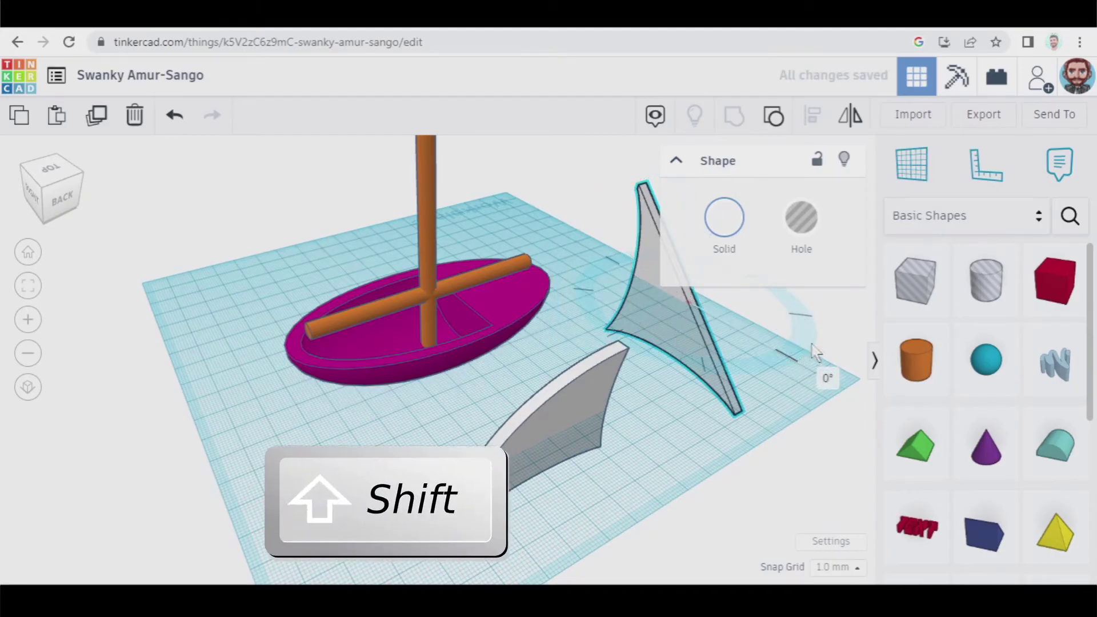
shift+drag(817, 351, 823, 287)
click(632, 321)
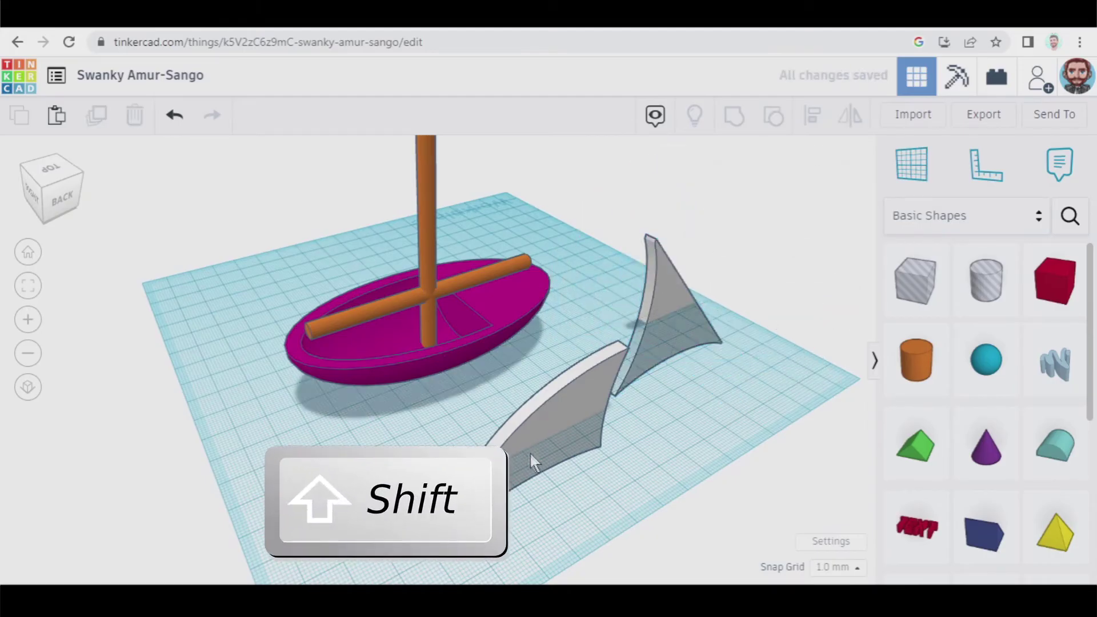
- Move the rounded sail beside the boom's end over the hull's cut-out and raise it to 24 mm above the workplane
drag(529, 463, 254, 373)
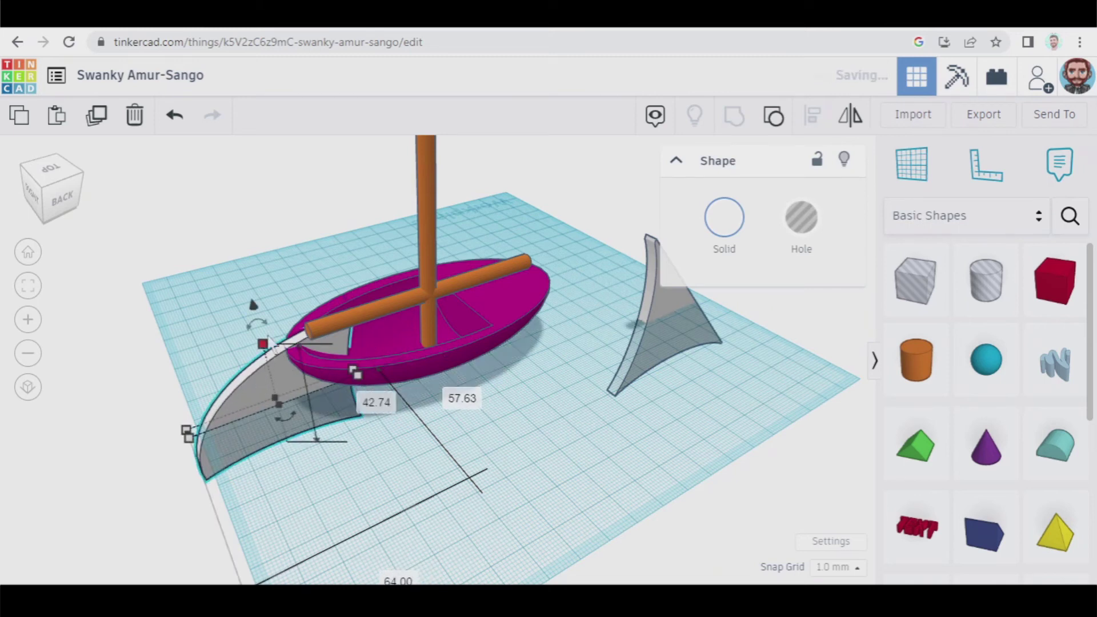
drag(257, 324, 380, 413)
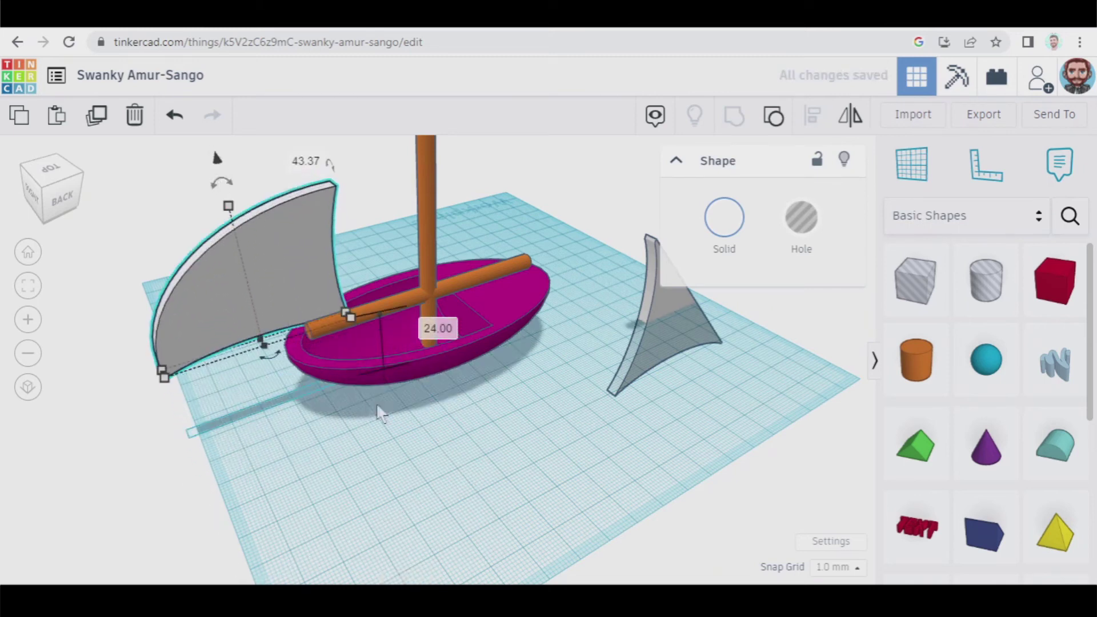
right_drag(363, 436, 252, 456)
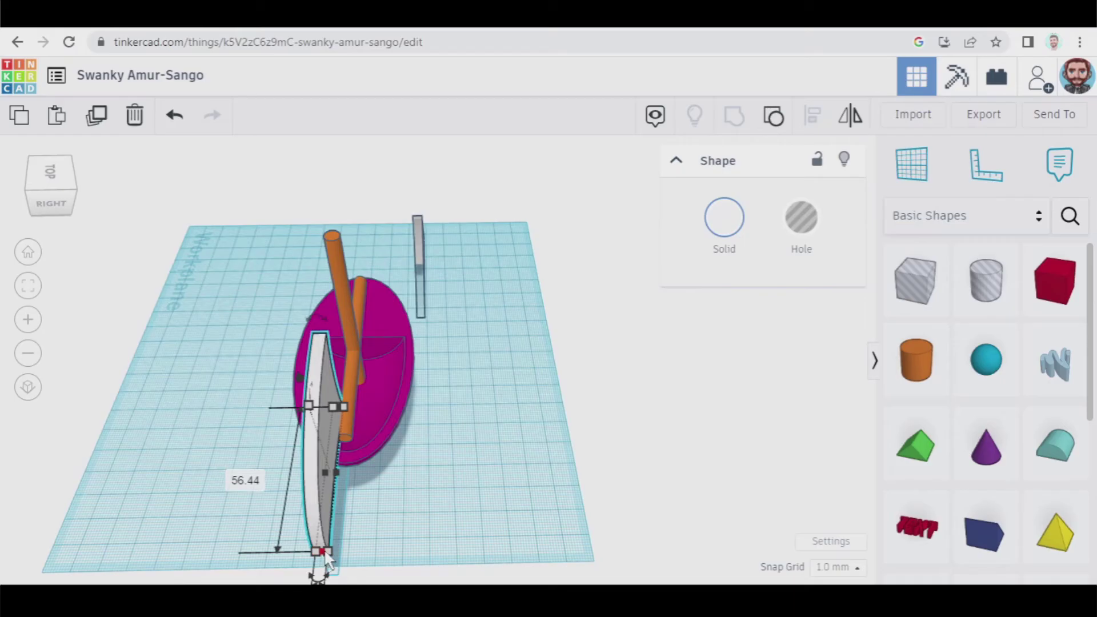
- Shorten the rounded sail to about 31.4 mm long and move it onto the boom behind the mast
drag(326, 557, 329, 482)
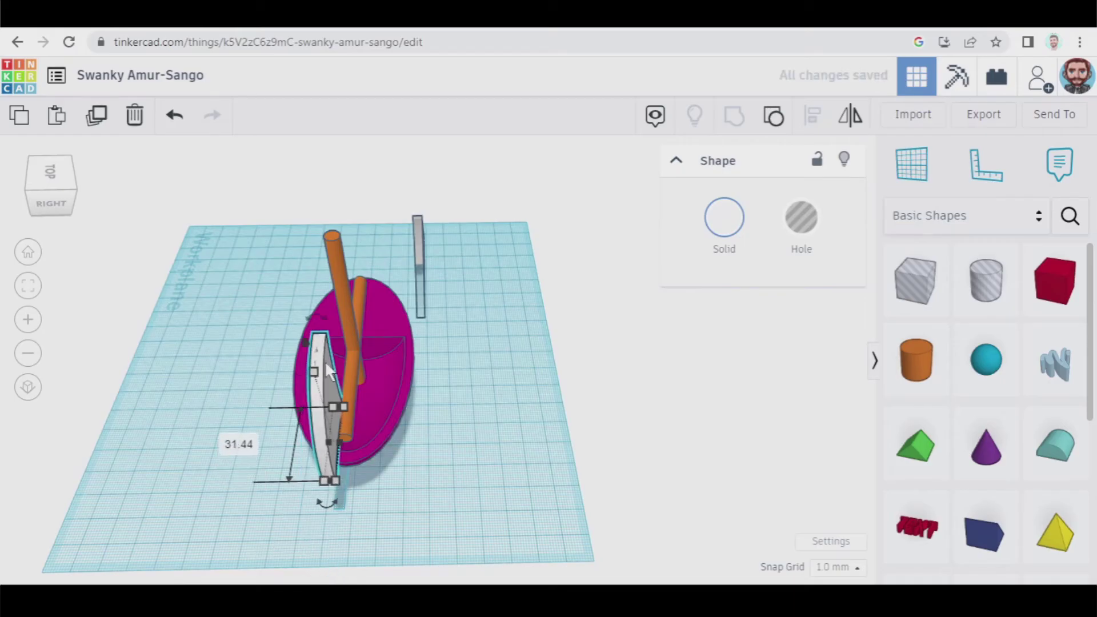
drag(330, 370, 342, 323)
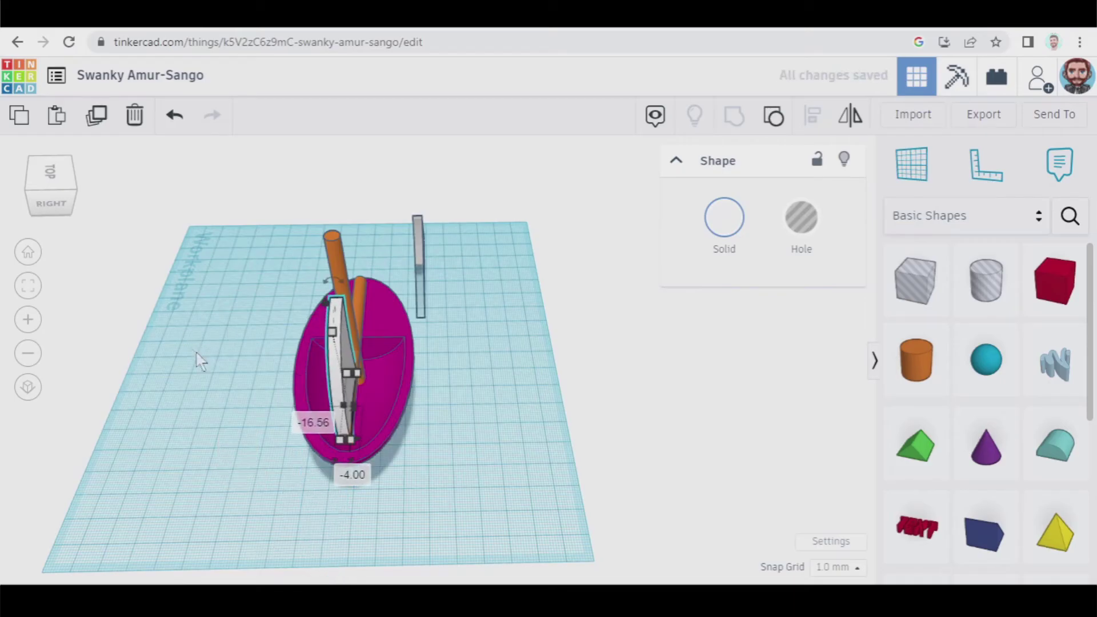
drag(195, 353, 246, 421)
right_drag(208, 318, 255, 280)
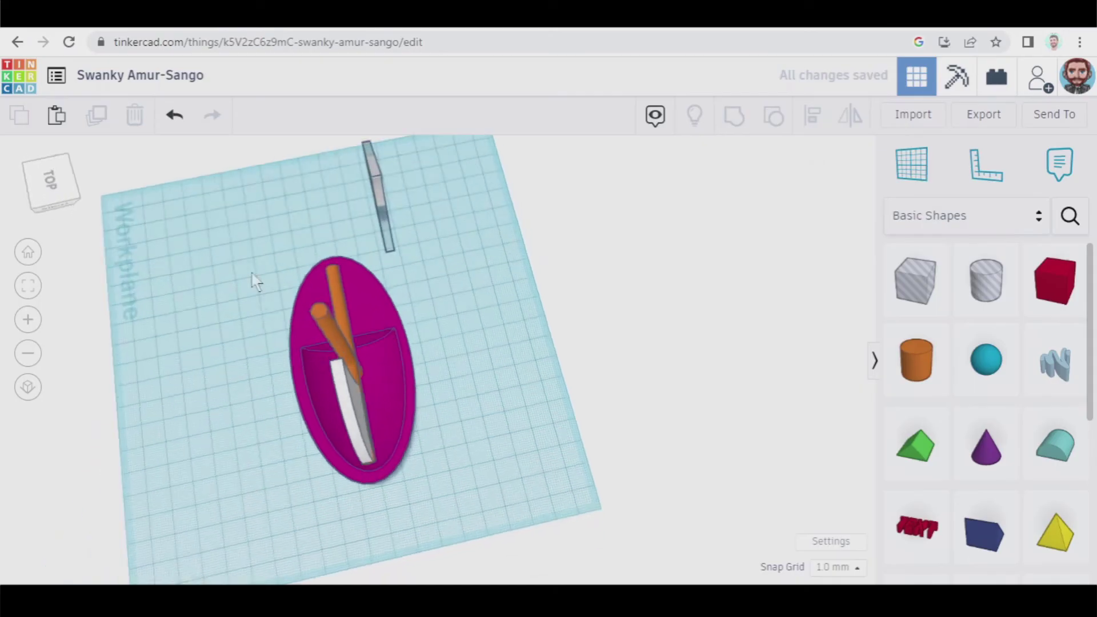
- Move the triangular sail to the opposite end of the boom and raise it to boom level
drag(189, 192, 200, 202)
drag(377, 229, 314, 264)
drag(296, 171, 239, 91)
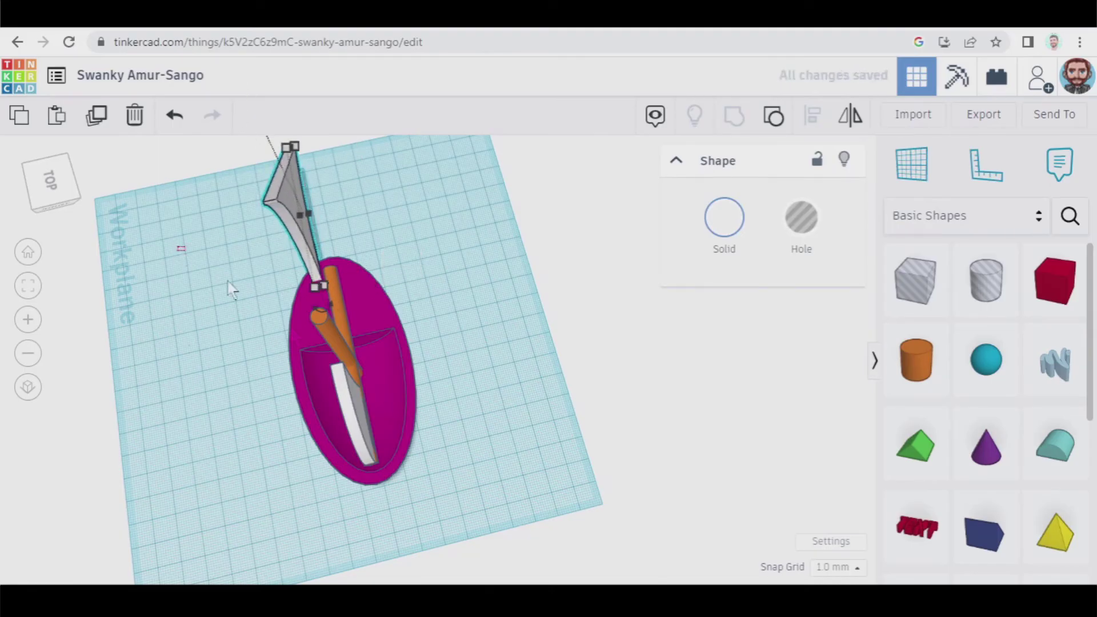
- Select the hull, mast, boom and both sails and align them to the centre across the boat's width
drag(178, 246, 472, 490)
click(815, 116)
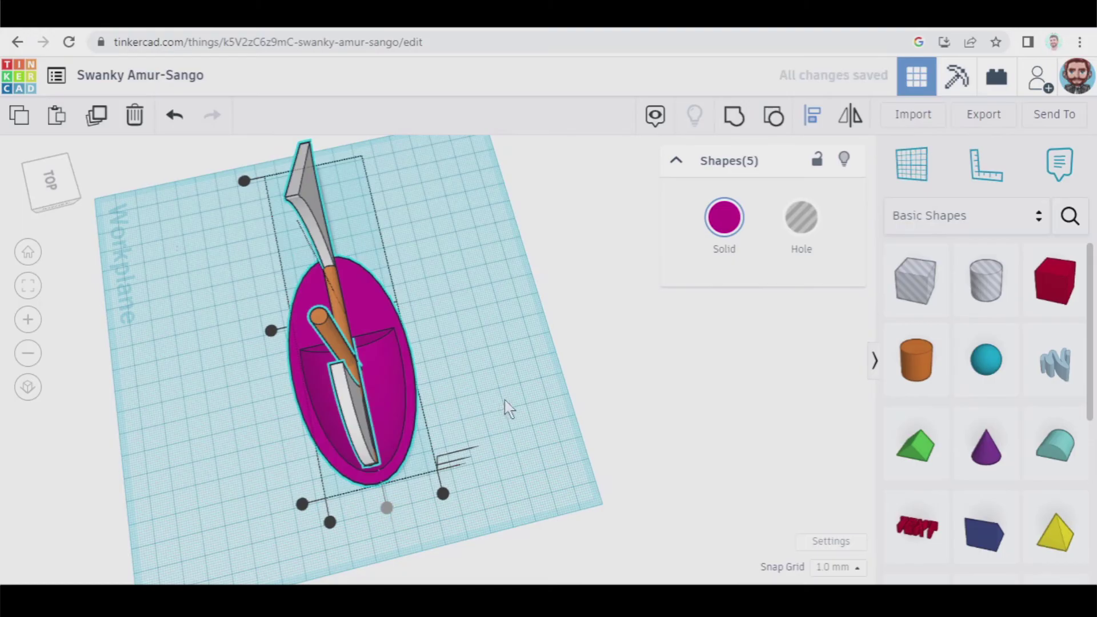
click(542, 431)
right_drag(541, 431, 303, 396)
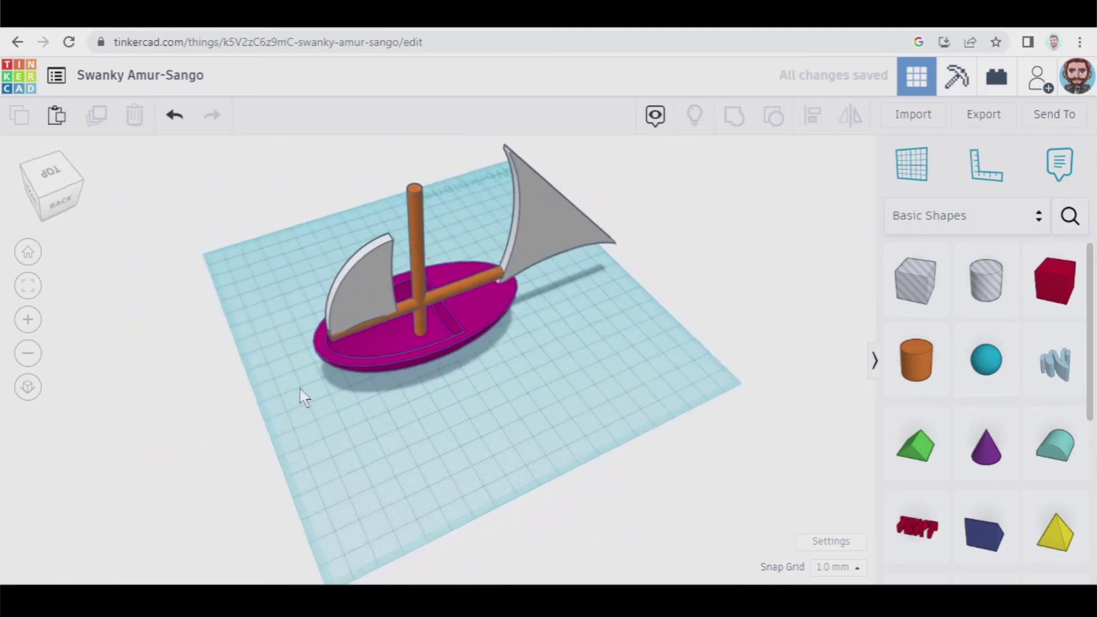
- Reduce the triangular sail's height and shorten it lengthwise to fit the part of the boom ahead of the mast
click(576, 222)
right_drag(562, 399, 606, 192)
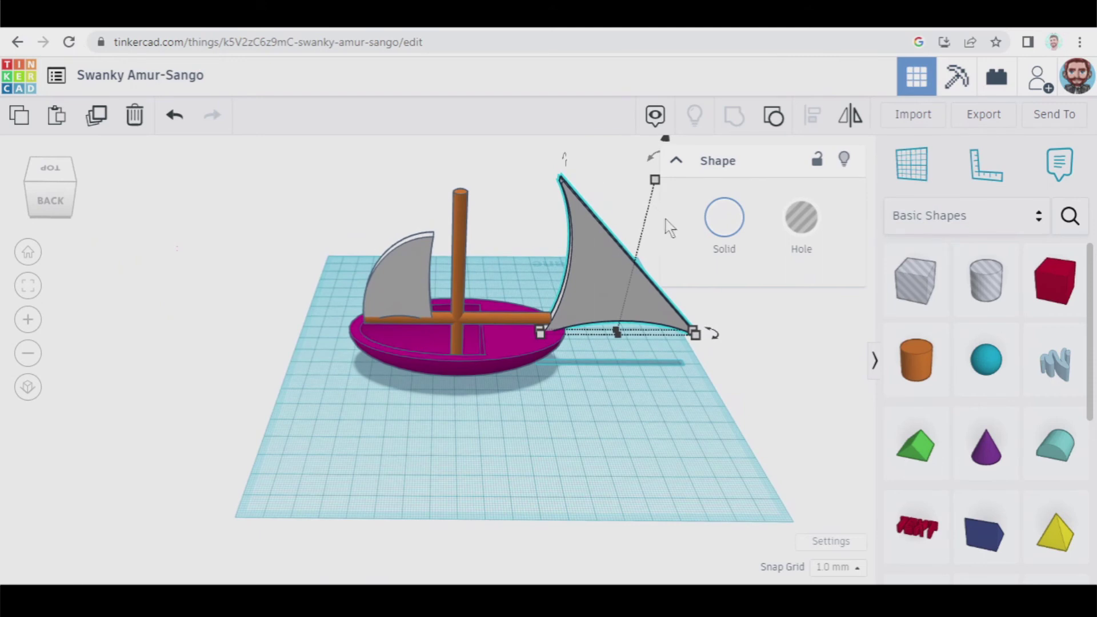
drag(653, 183, 647, 217)
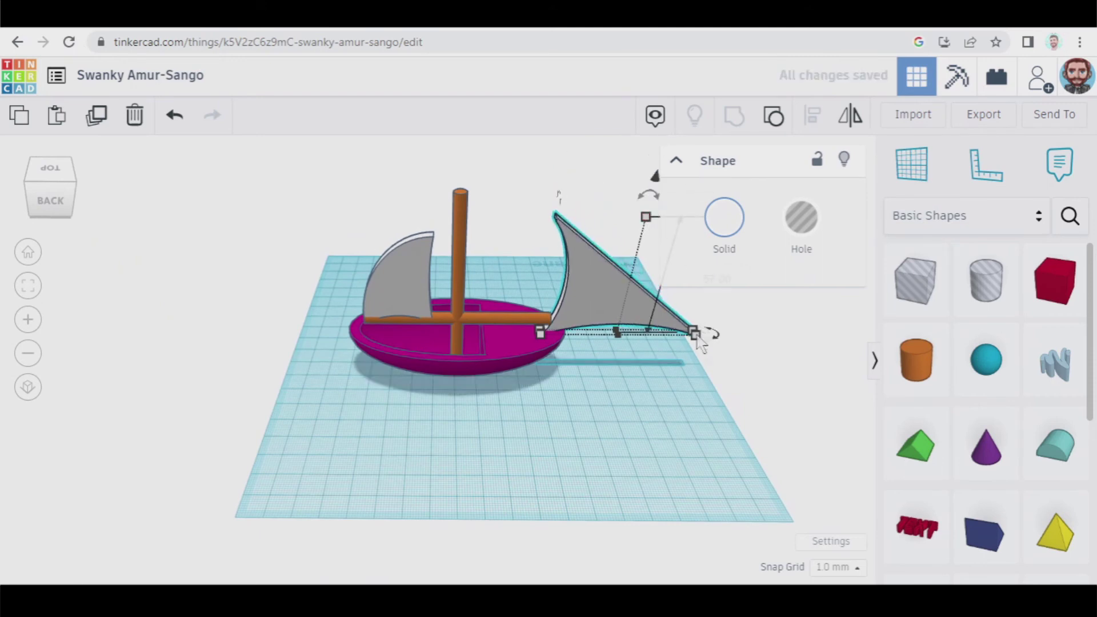
right_drag(695, 414, 621, 351)
scroll(606, 360, down, 5)
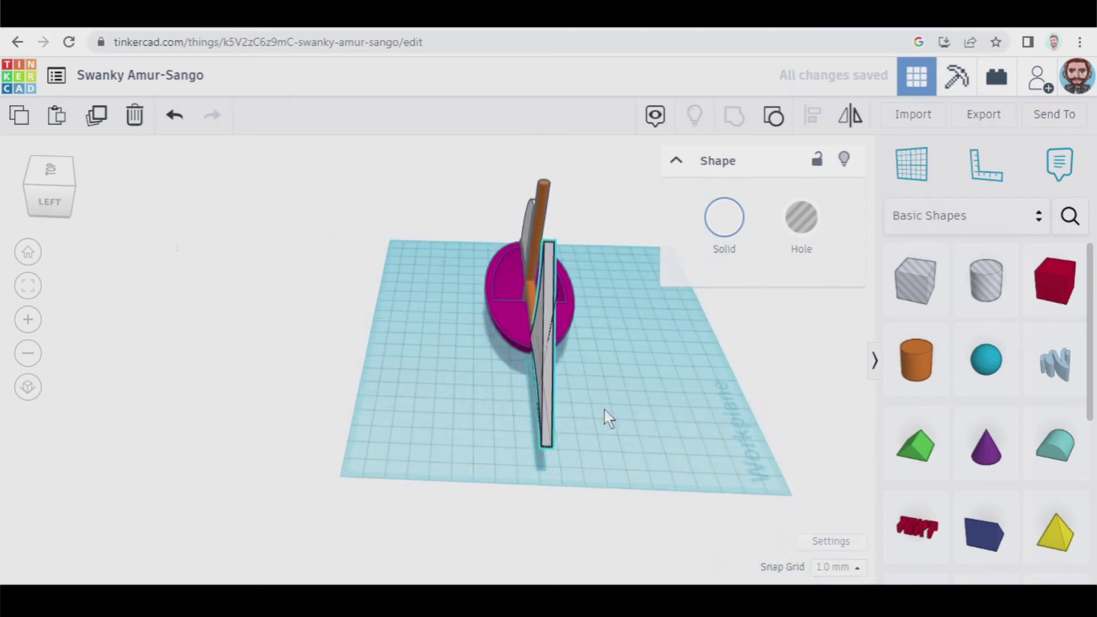
mouse_move(549, 451)
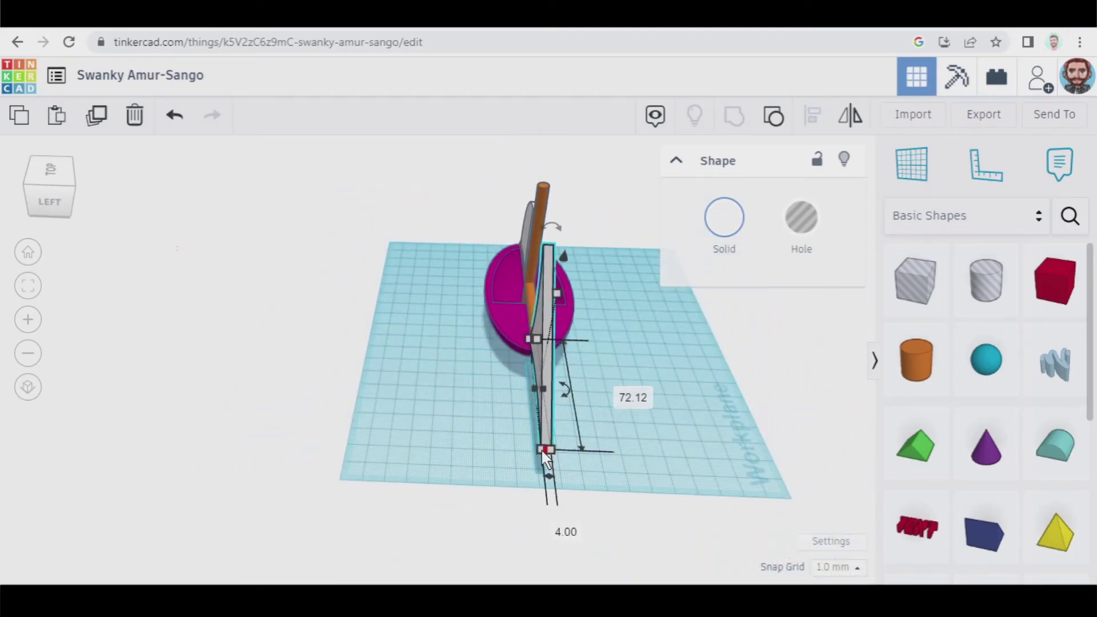
drag(547, 452, 551, 403)
right_drag(553, 441, 382, 372)
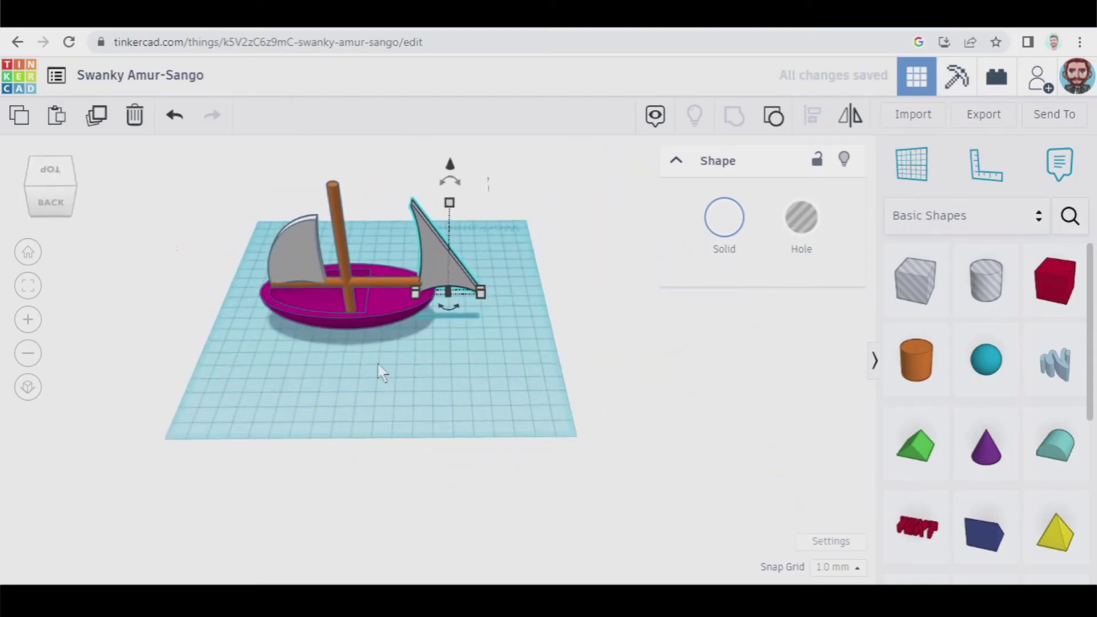
middle_drag(382, 372, 531, 365)
scroll(511, 303, up, 1)
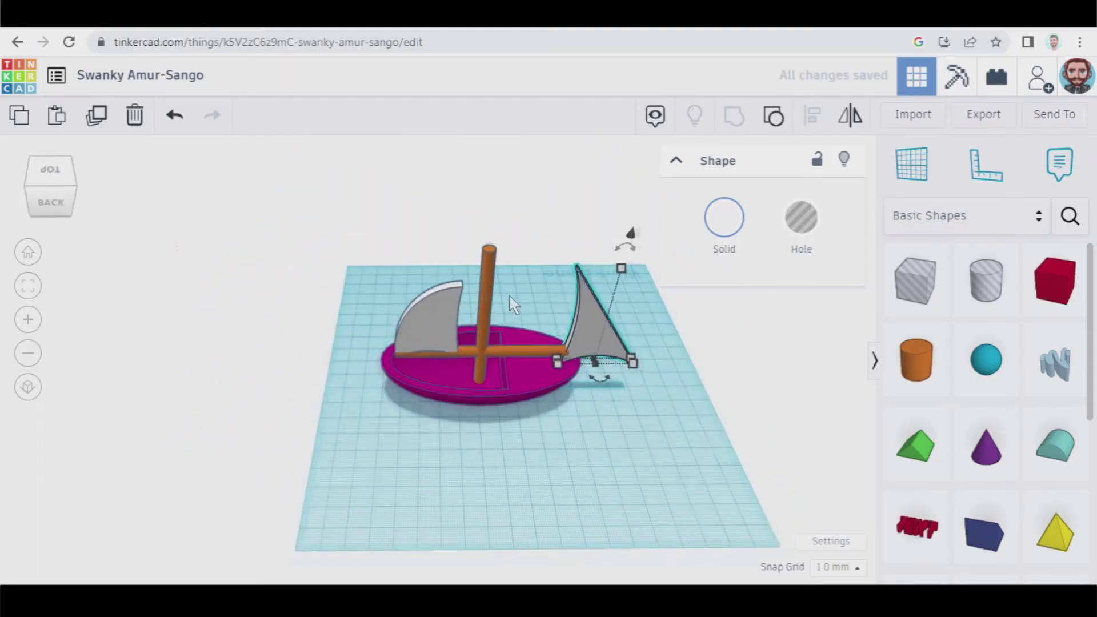
scroll(531, 307, up, 1)
- Move the triangular sail along the boom until its curved edge sits close to the mast
key(ctrl+z)
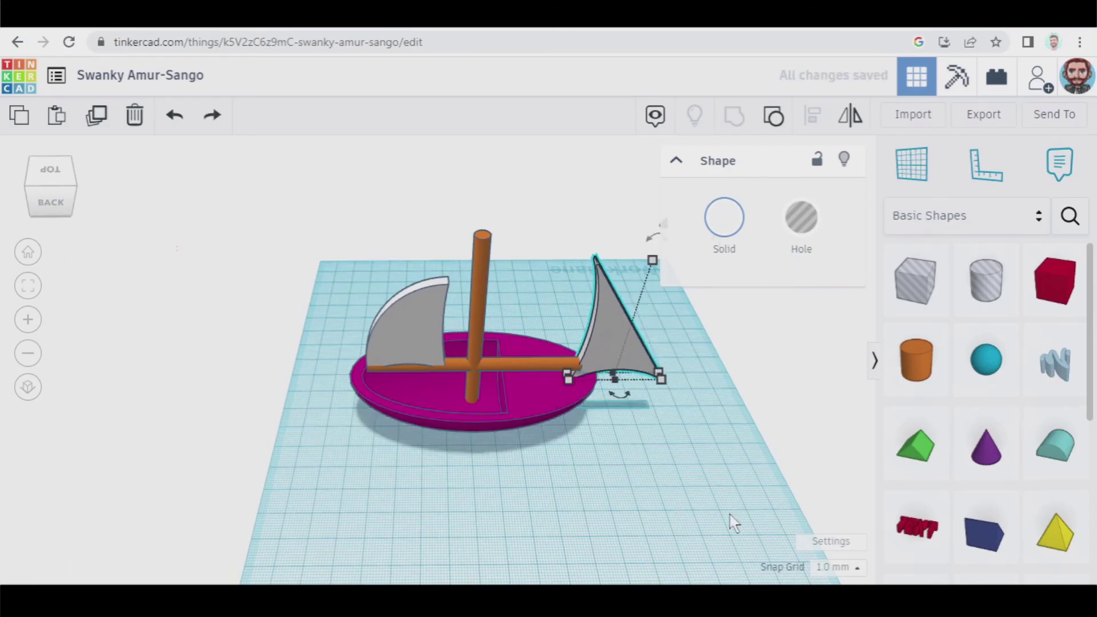
key(Left)
key(Left)
key(Left)
key(Left)
key(Left)
key(Left)
key(Left)
key(Left)
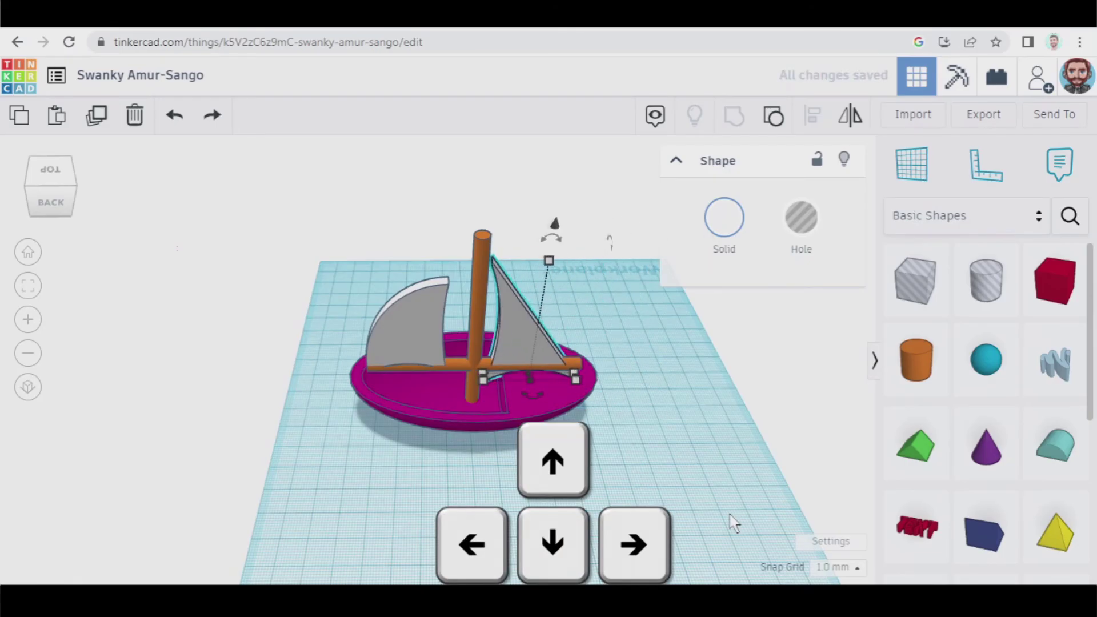
key(Left)
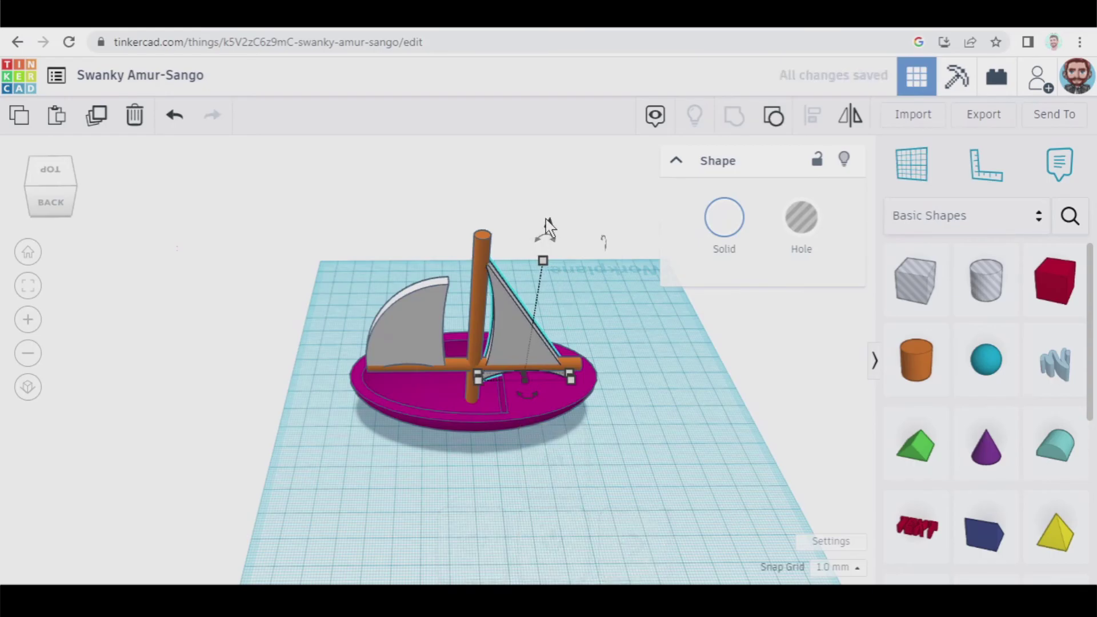
- Lower the triangular sail's height slightly and raise the sail so its base rests on the boom
drag(545, 264, 540, 291)
mouse_move(544, 226)
mouse_down()
mouse_move(544, 249)
mouse_move(544, 221)
mouse_move(546, 239)
mouse_up()
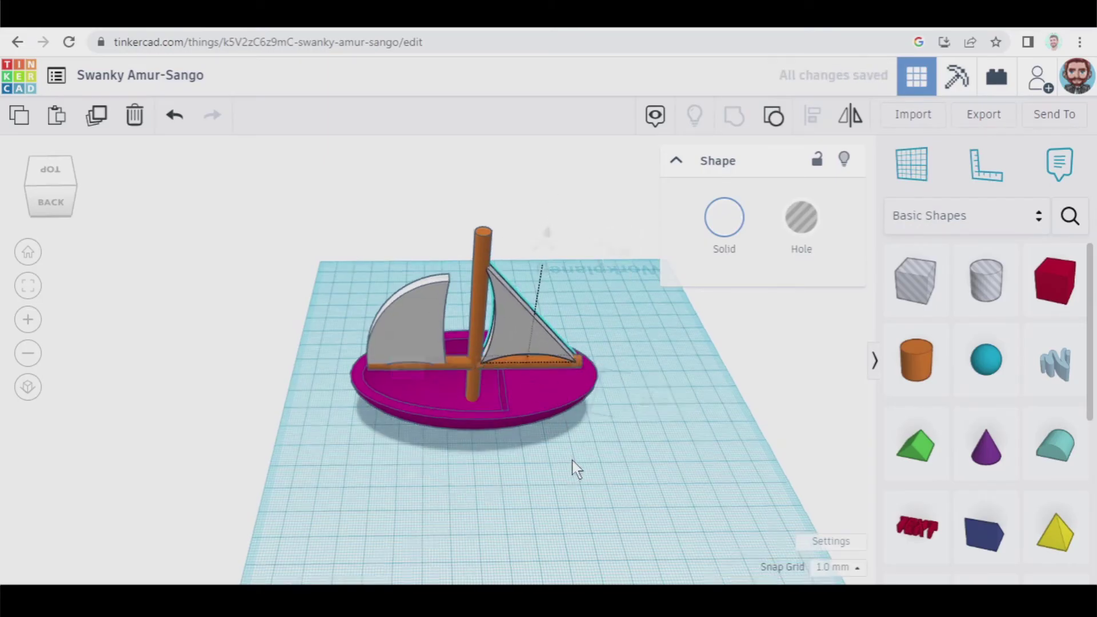
right_drag(573, 462, 601, 455)
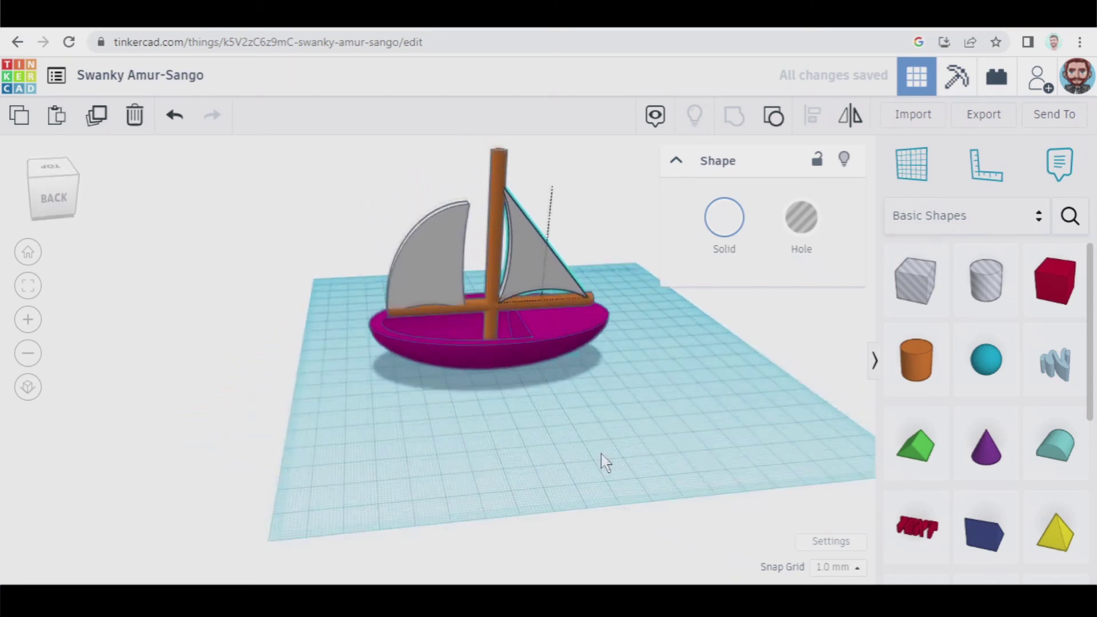
- Increase the rounded sail's height and raise the sail slightly so its base sits on the boom
click(427, 305)
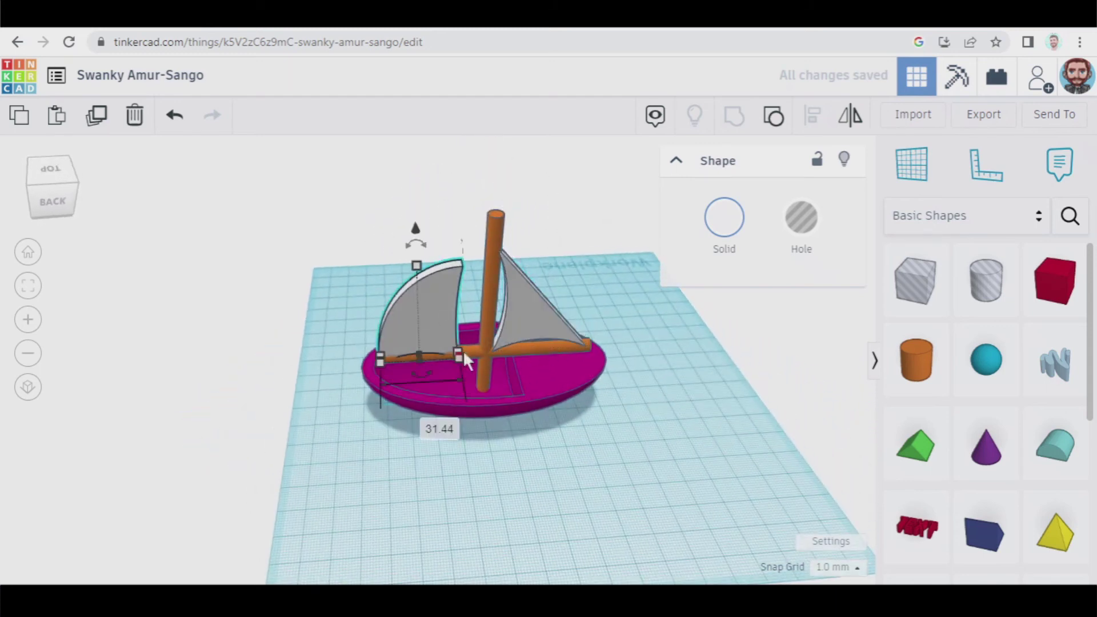
drag(419, 268, 419, 242)
drag(419, 196, 426, 190)
right_drag(254, 381, 527, 421)
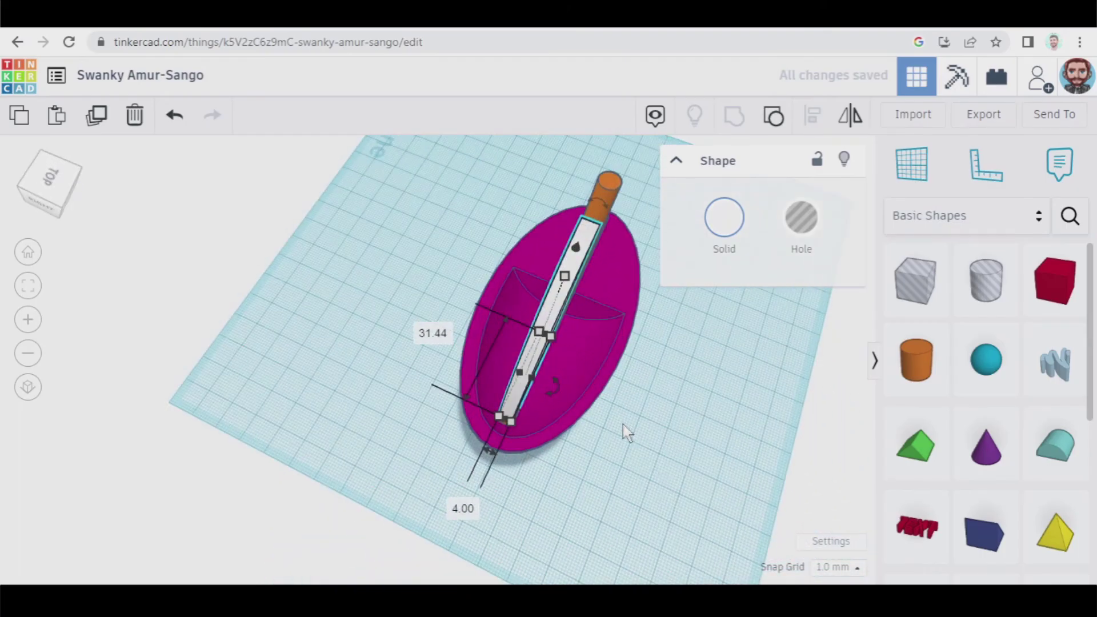
right_drag(624, 433, 497, 440)
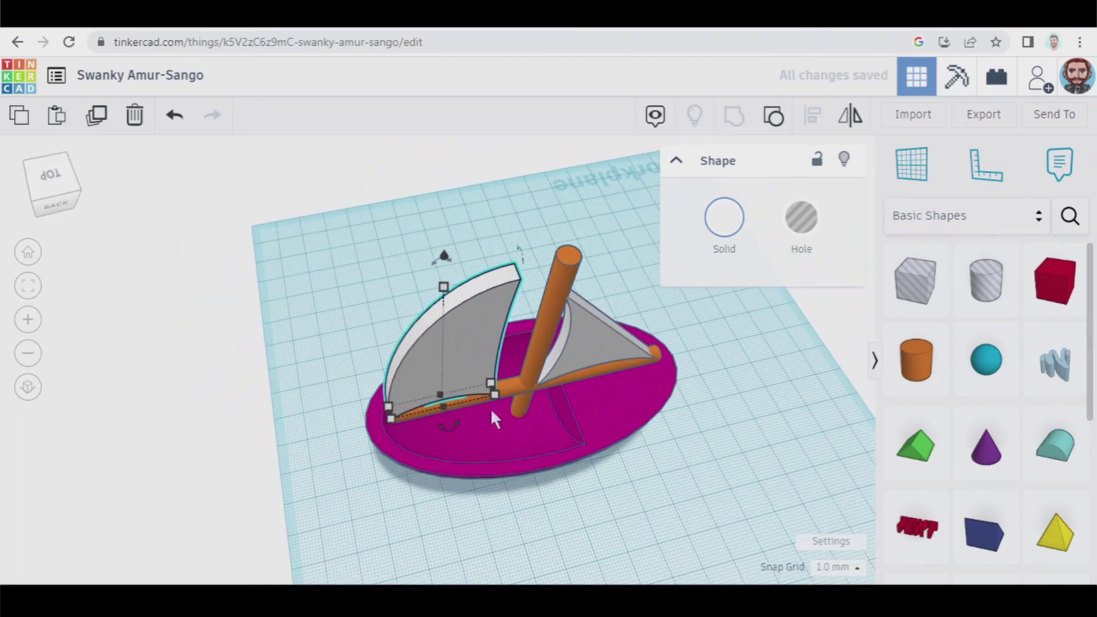
- Lengthen the rounded sail towards the mast and nudge it into place on the boom
drag(493, 384, 516, 380)
right_drag(577, 426, 606, 452)
key(Up)
key(Up)
key(Up)
key(Up)
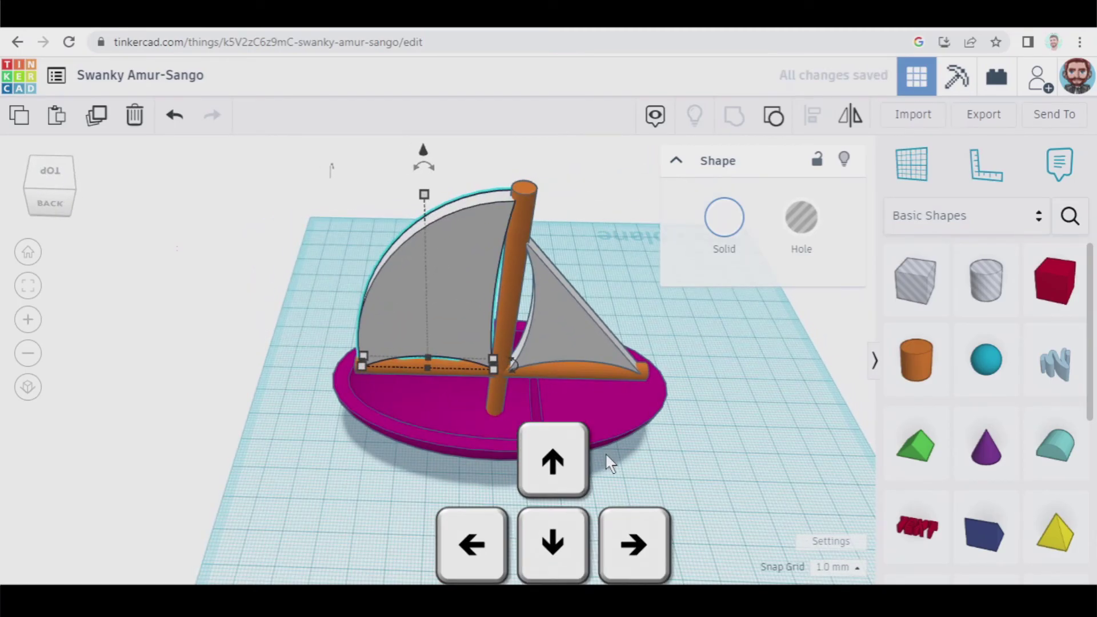
click(715, 478)
- Select all the boat's parts and move the whole boat lengthwise across the workplane
right_drag(714, 479, 597, 398)
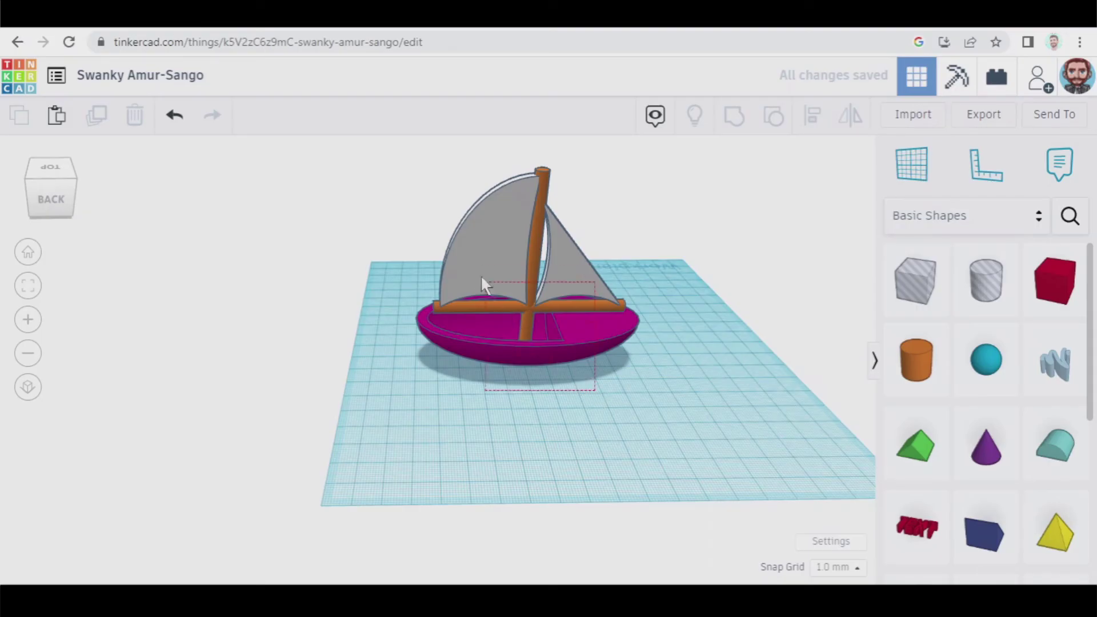
drag(481, 280, 548, 277)
click(507, 394)
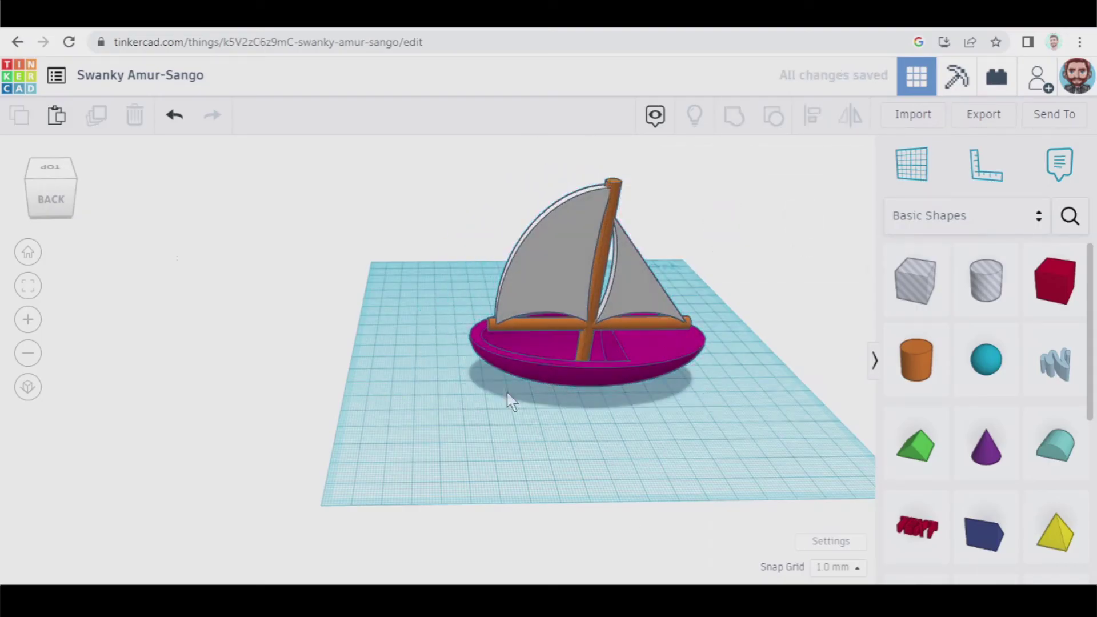
middle_drag(577, 440, 433, 480)
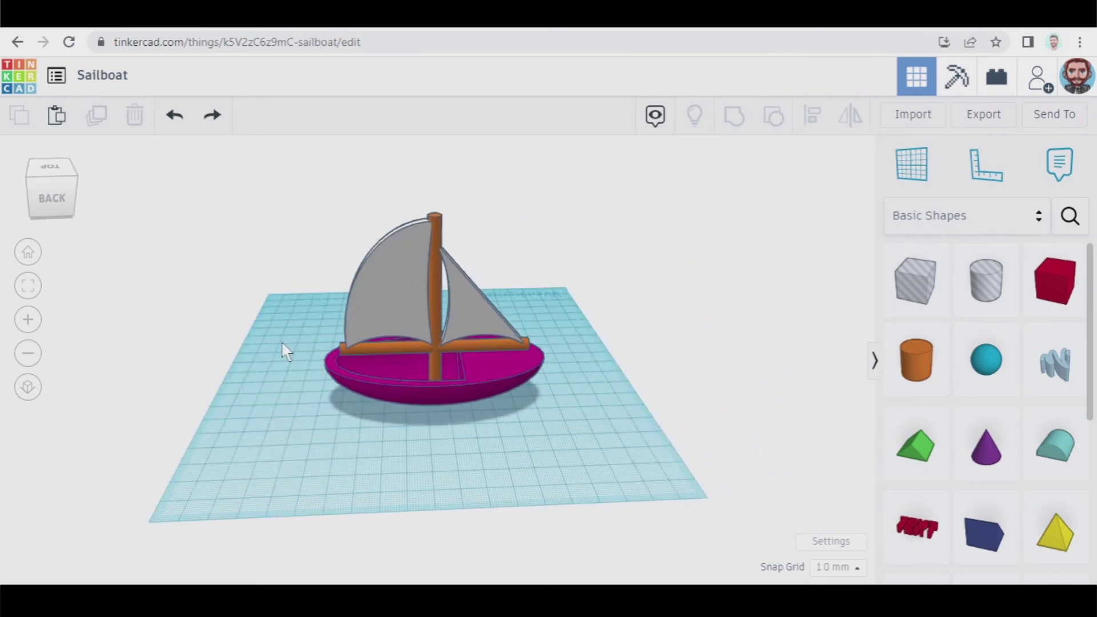
- Place a Roof shape beside the hull and rotate it about 90° onto its side to form a flag
drag(930, 455, 498, 473)
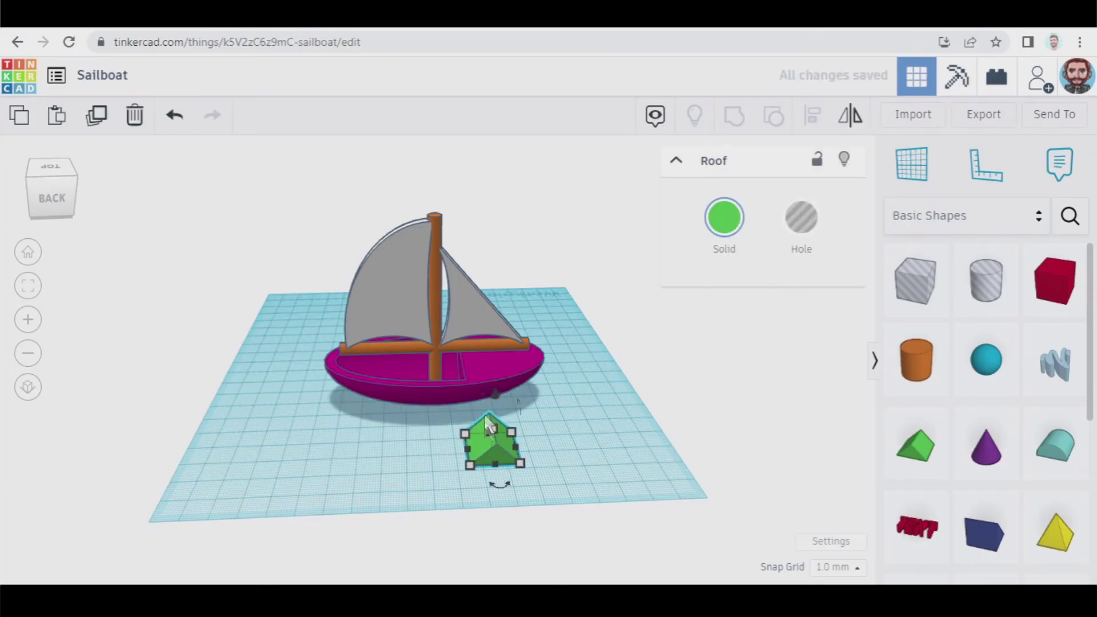
drag(483, 399, 559, 378)
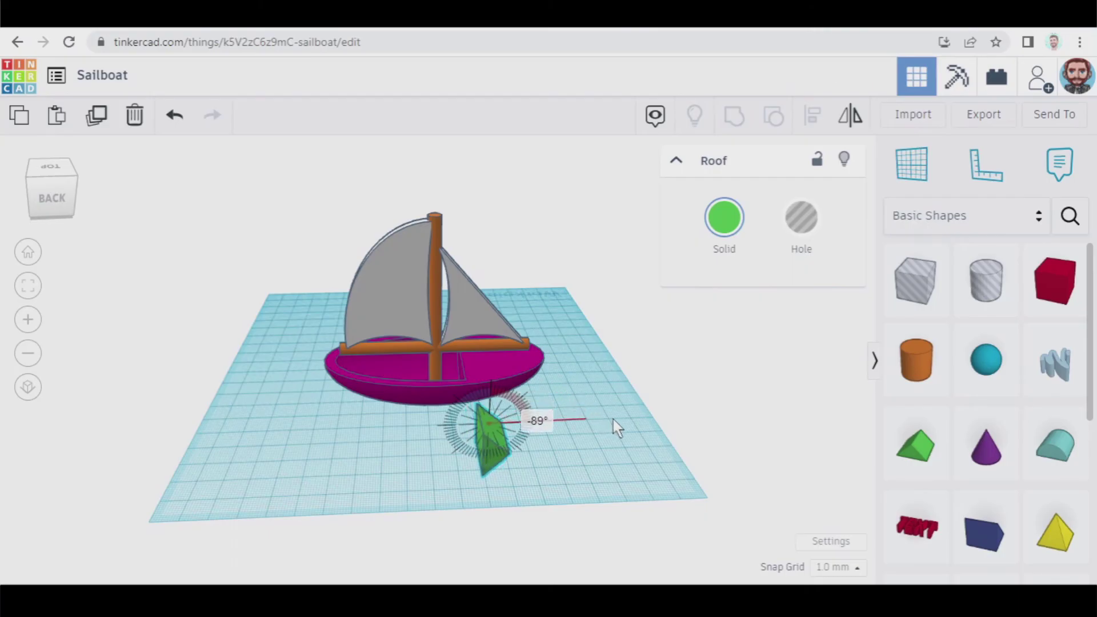
drag(619, 430, 615, 430)
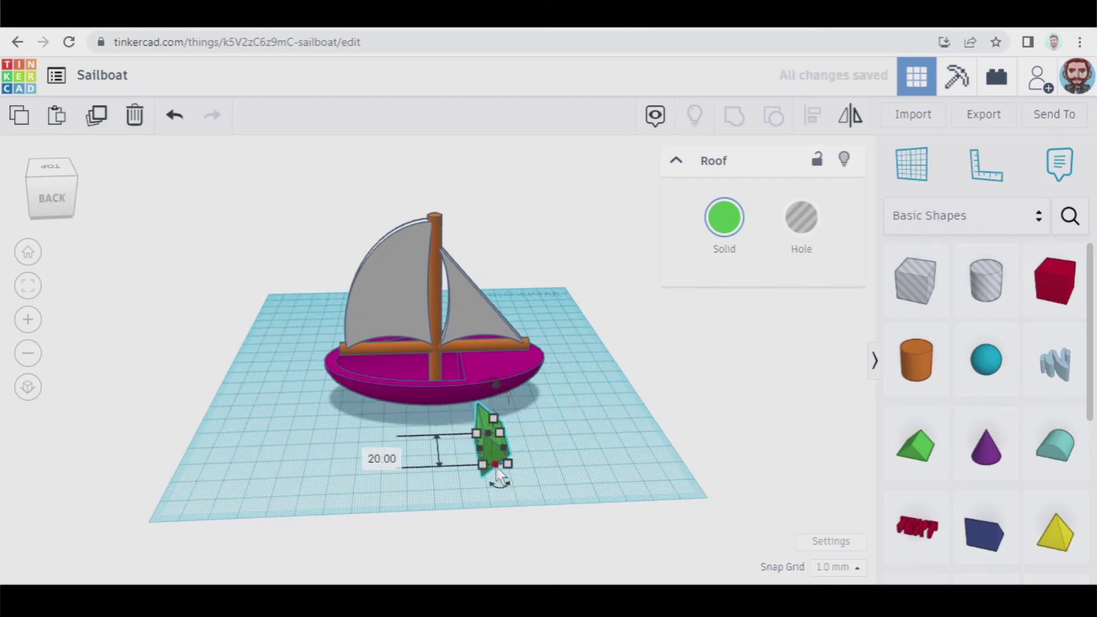
- Resize the roof into a long pennant, 4 mm thick and 13 mm high
drag(499, 468, 497, 459)
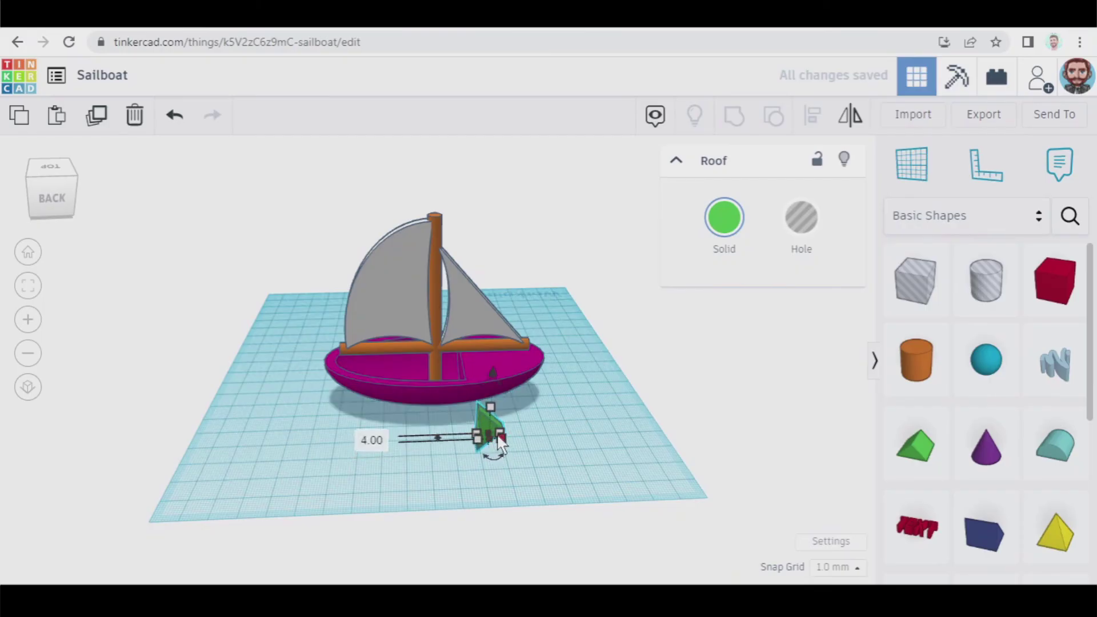
right_drag(548, 470, 500, 462)
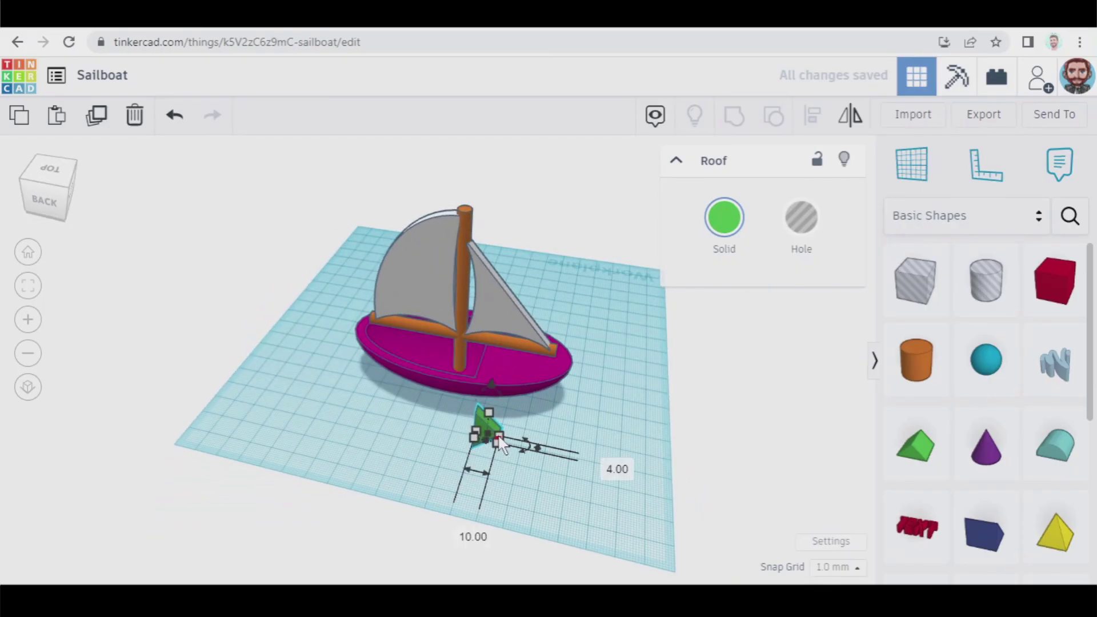
drag(498, 440, 546, 457)
right_drag(594, 514, 625, 469)
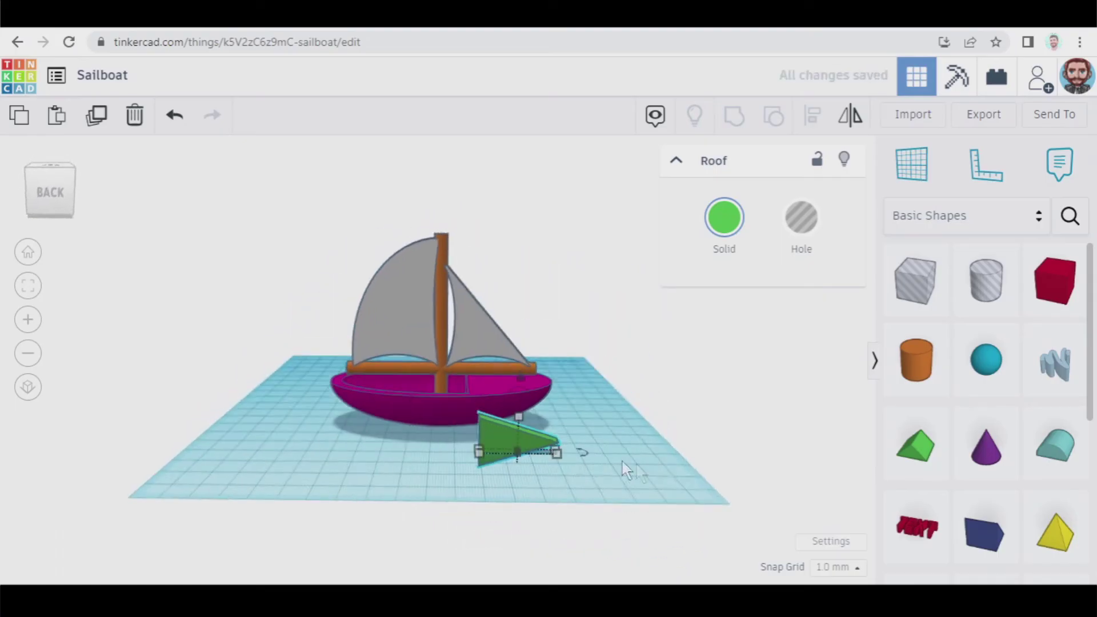
drag(517, 418, 518, 433)
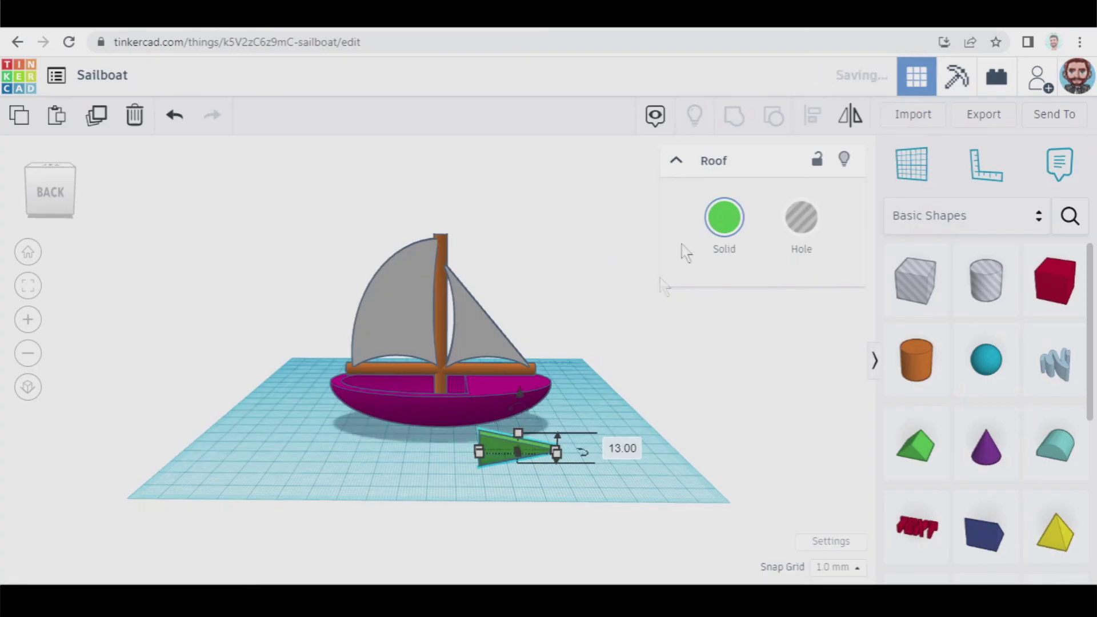
- Colour the pennant white and raise it to near the height of the mast's top
click(723, 220)
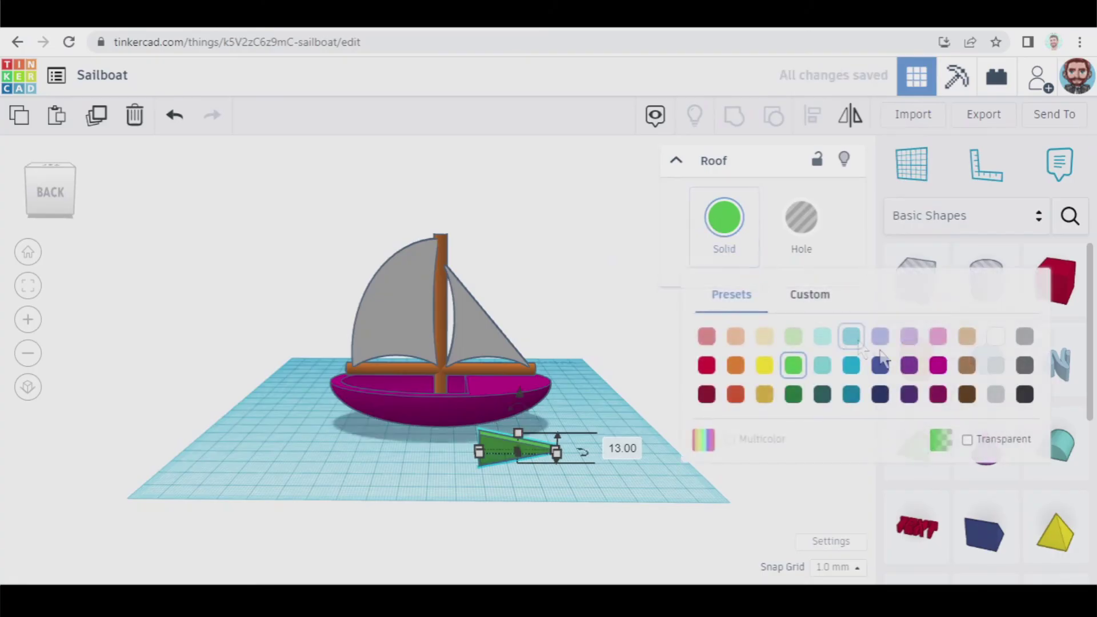
click(995, 337)
drag(518, 395, 526, 191)
- Select the pennant with all the boat's parts and align them to the centre across the boat's width
right_drag(625, 461, 389, 395)
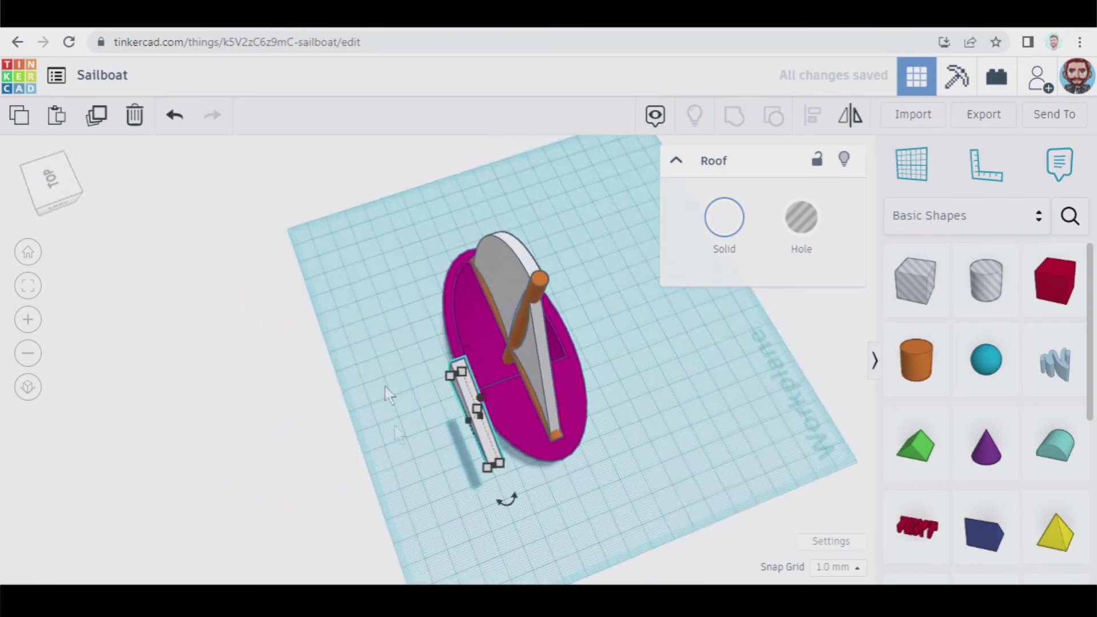
drag(609, 510, 611, 503)
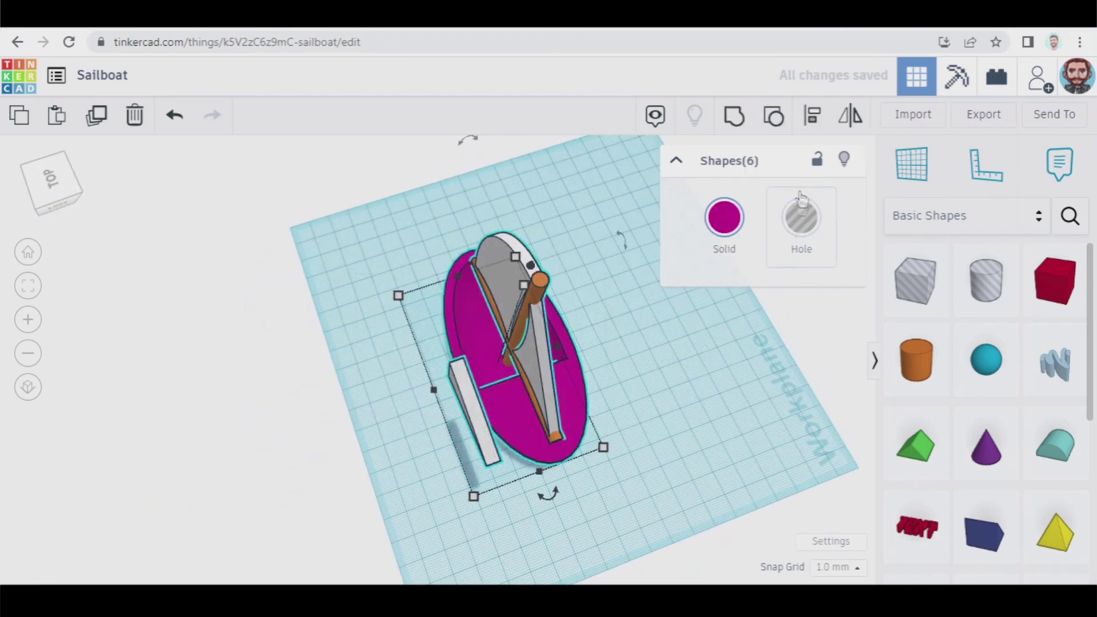
click(813, 119)
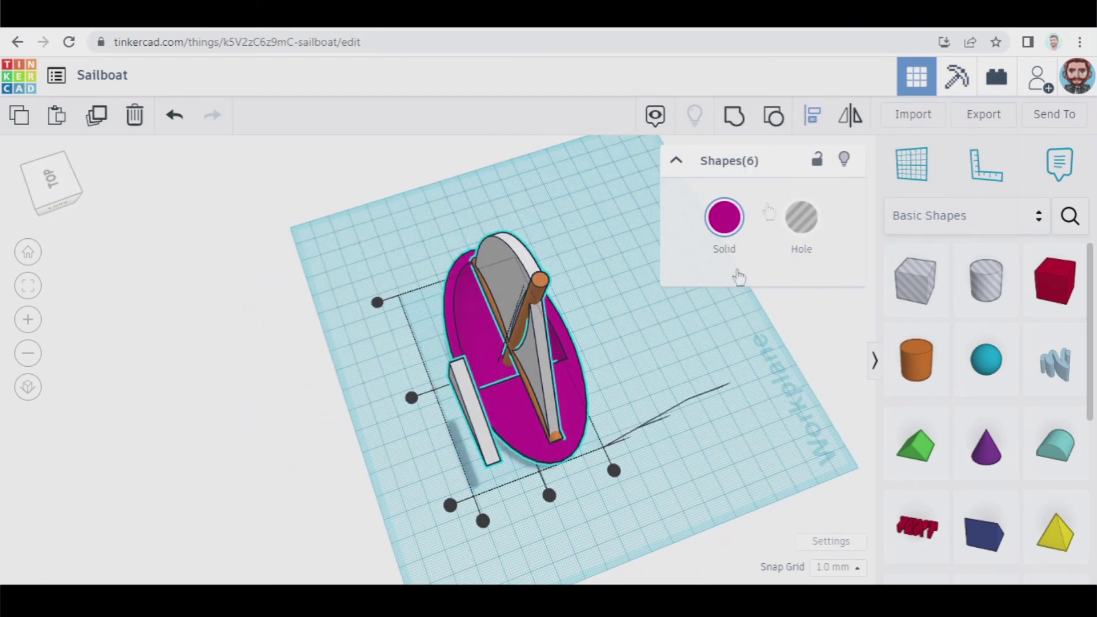
click(552, 498)
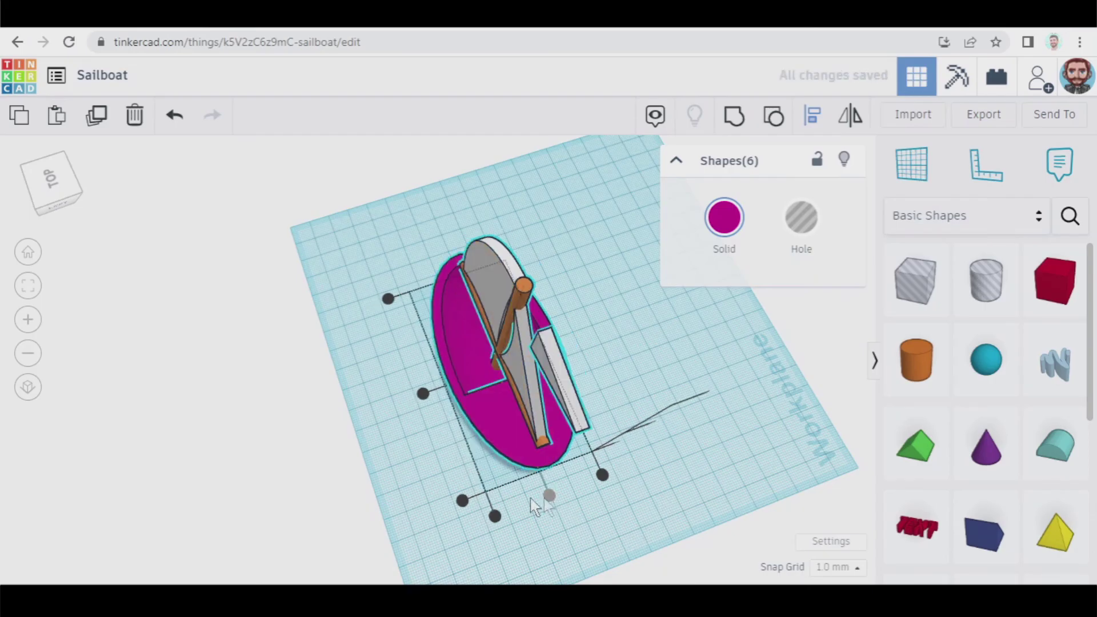
click(412, 475)
- Extend the mast to 99 mm tall and increase the triangular sail's height to 54 mm
right_drag(404, 478, 618, 423)
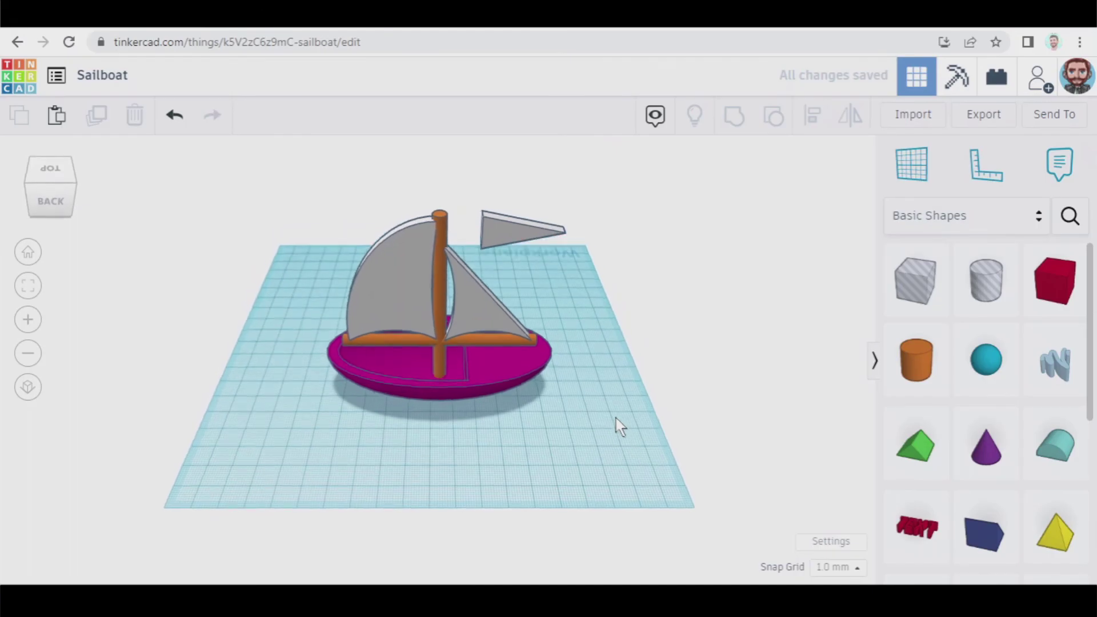
click(448, 221)
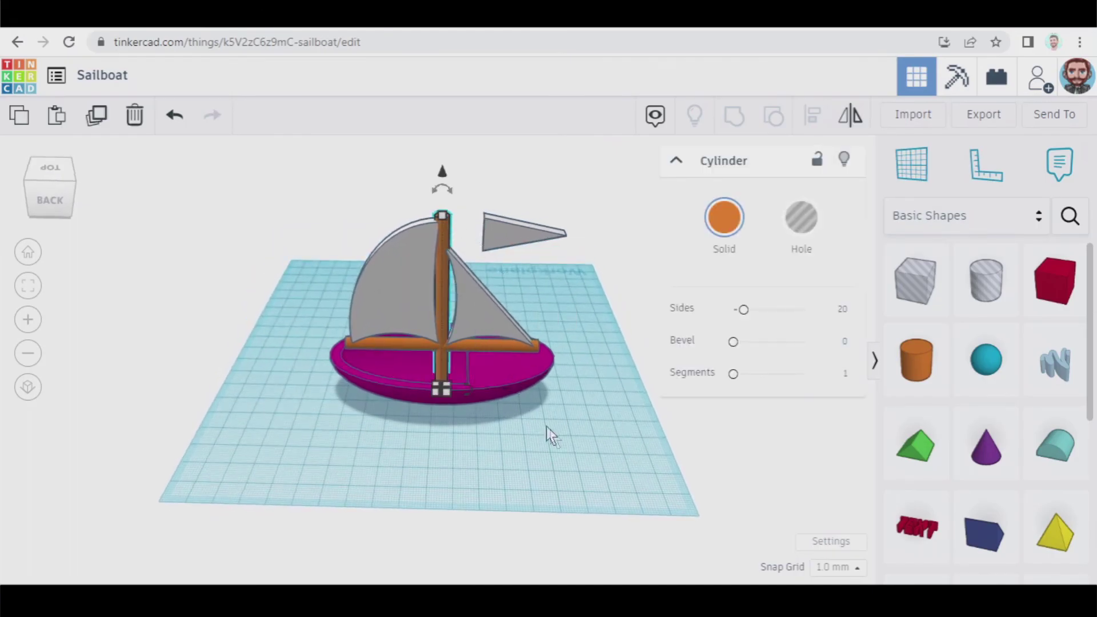
drag(444, 226, 447, 186)
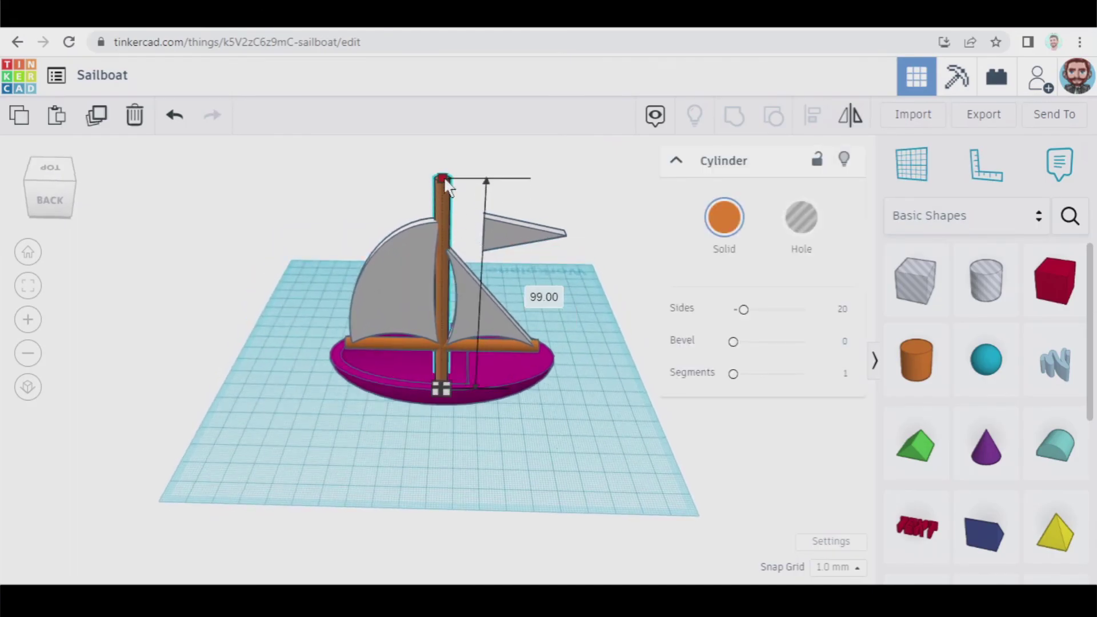
click(460, 261)
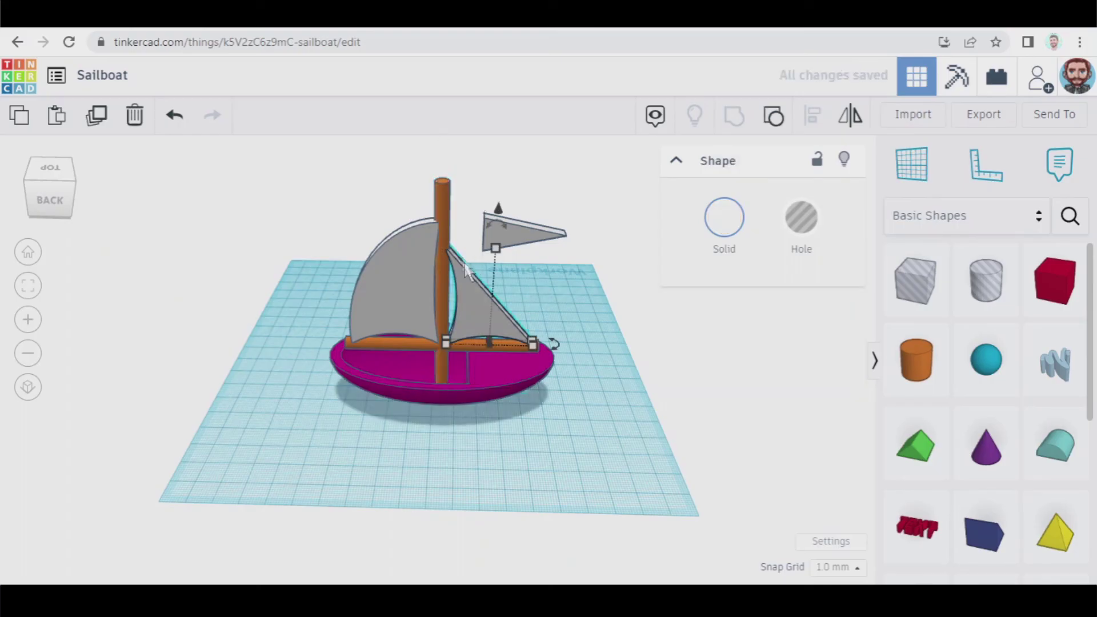
drag(493, 254, 494, 229)
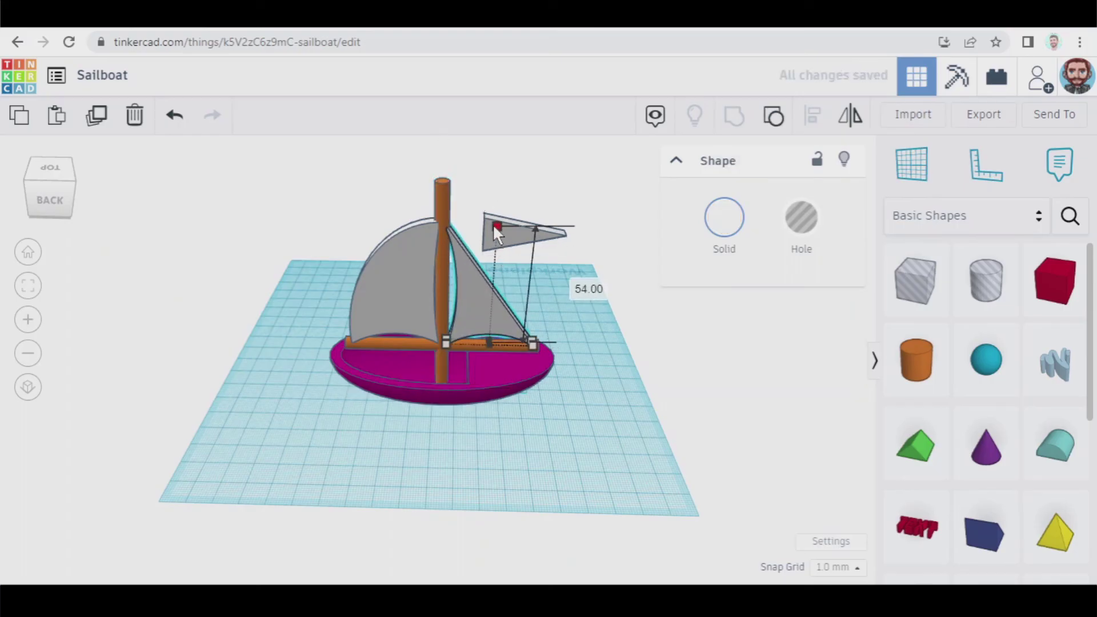
- Reduce the pennant's height to about 9 mm and raise it closer to the top of the mast
click(529, 251)
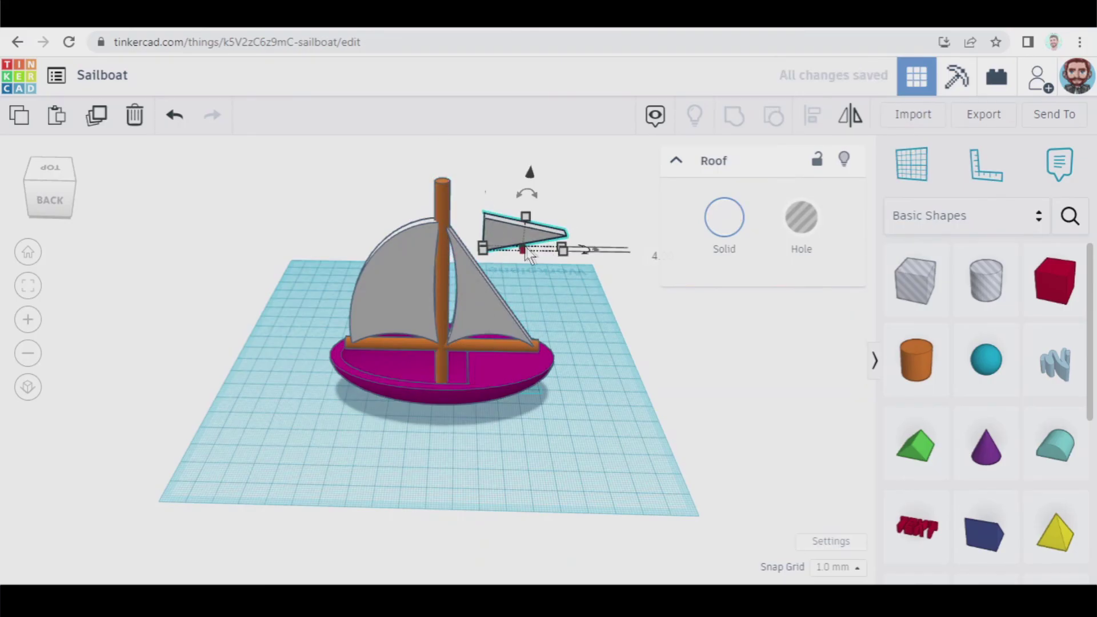
drag(525, 221, 525, 228)
drag(528, 183, 531, 147)
- Move the pennant horizontally towards the mast until its wide end touches the mast
right_drag(625, 392, 571, 459)
key(Left)
key(Left)
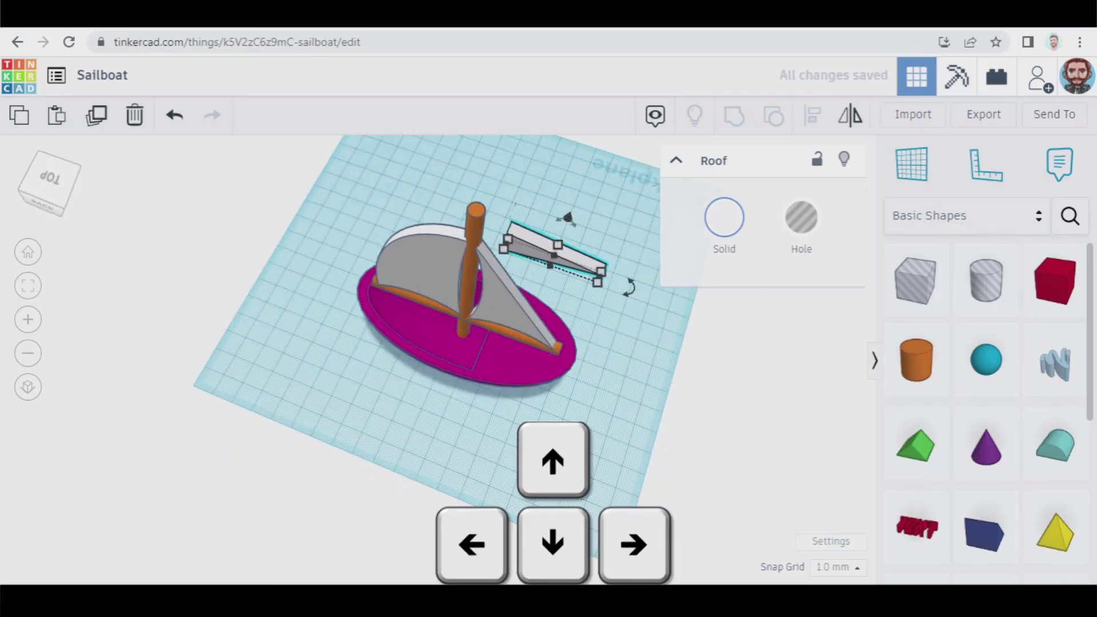
key(Left)
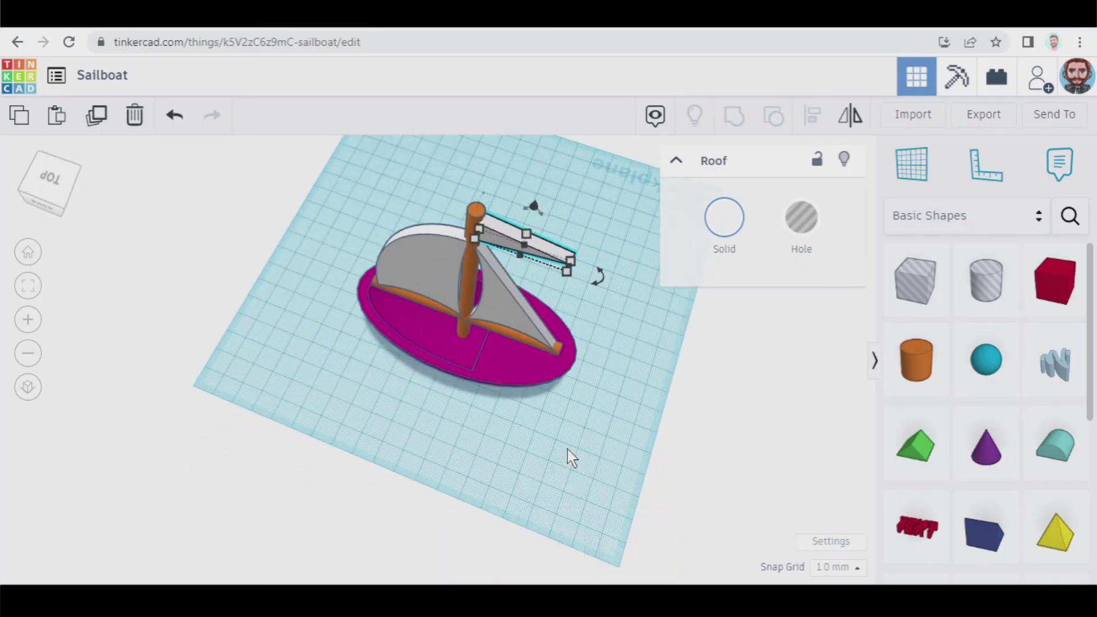
- Shorten the pennant to 18 mm long, keeping its wide end at the mast
right_drag(480, 432, 522, 216)
right_drag(597, 325, 549, 297)
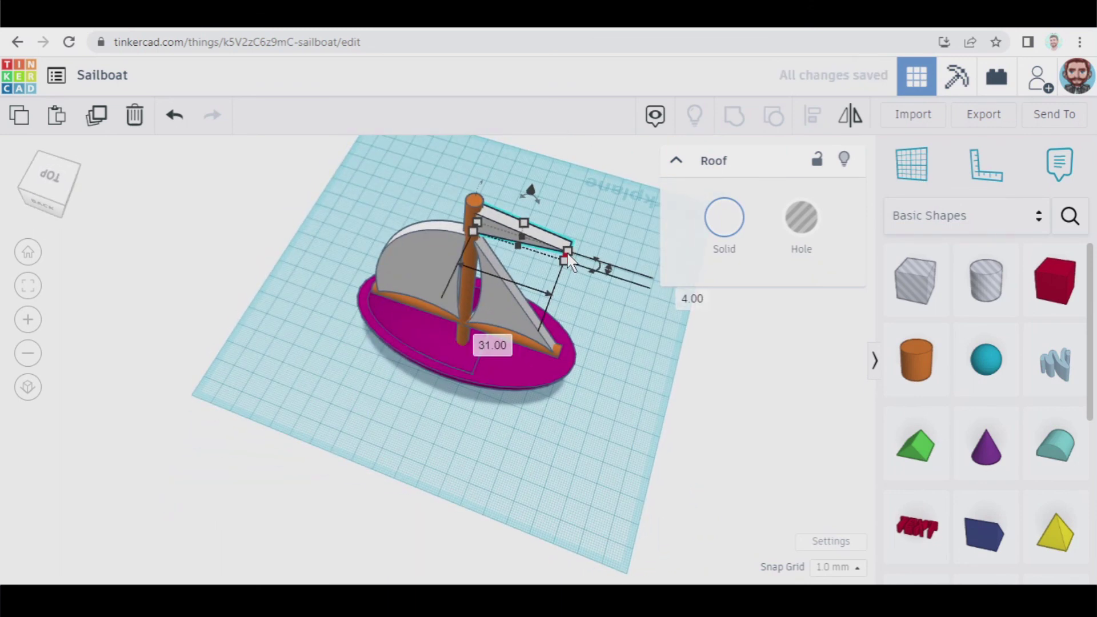
drag(540, 248, 530, 246)
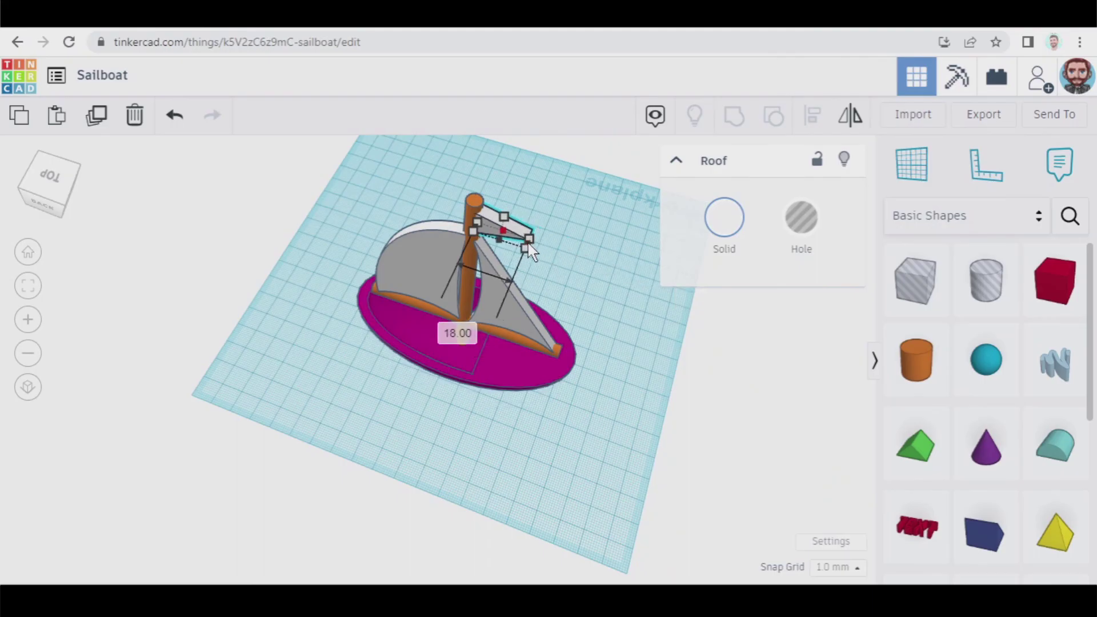
click(392, 433)
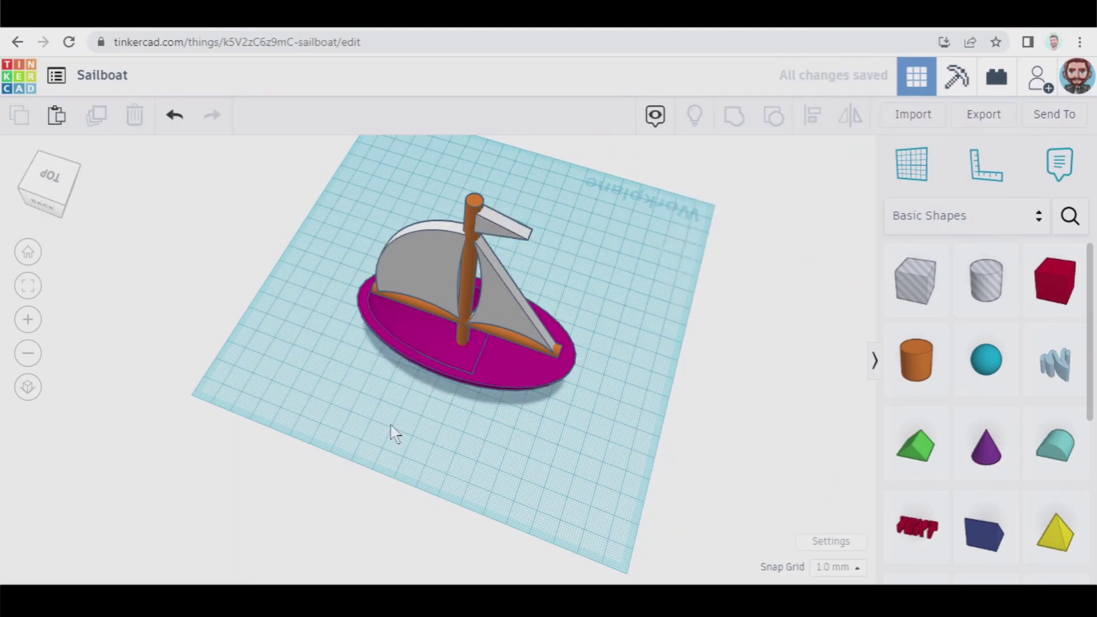
right_drag(392, 434, 507, 376)
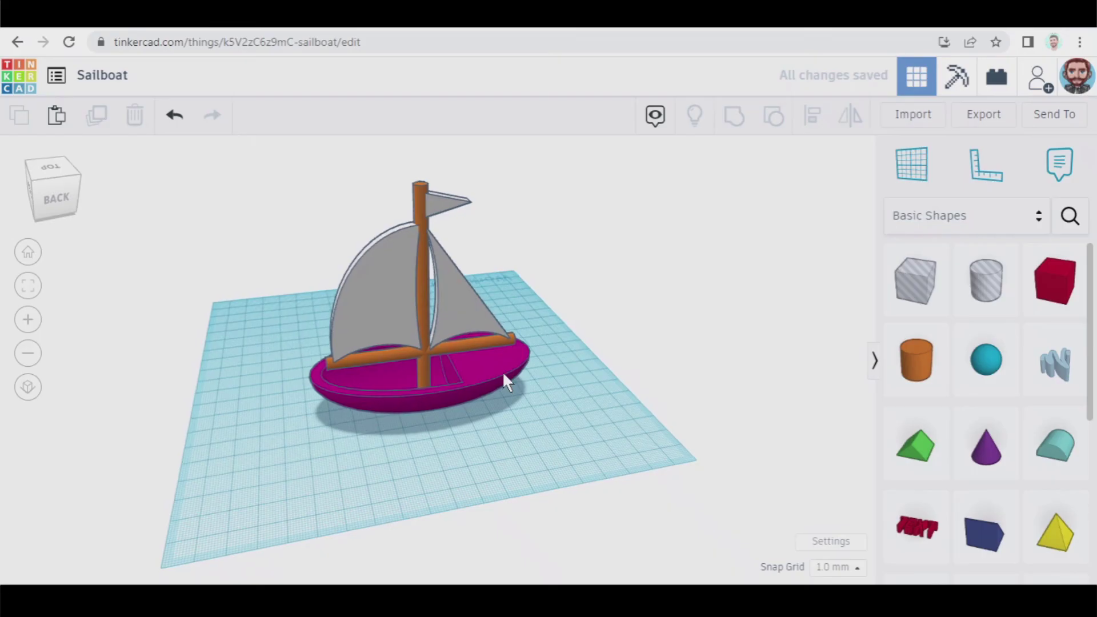
- Raise the pennant by 2 mm to an elevation of 88 mm above the workplane
click(449, 214)
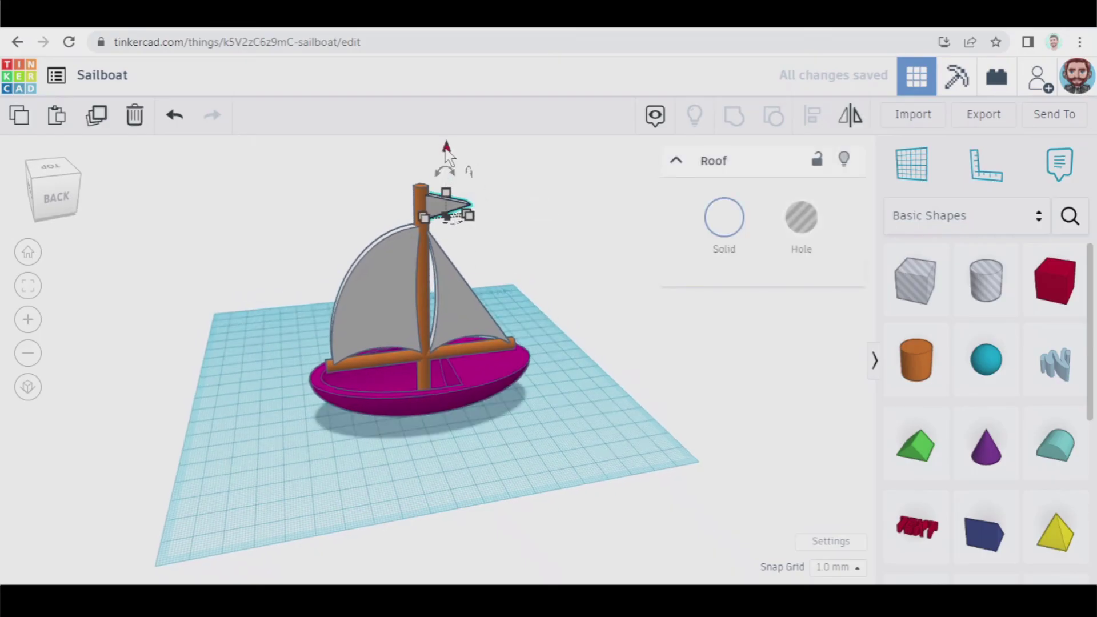
drag(448, 150, 450, 153)
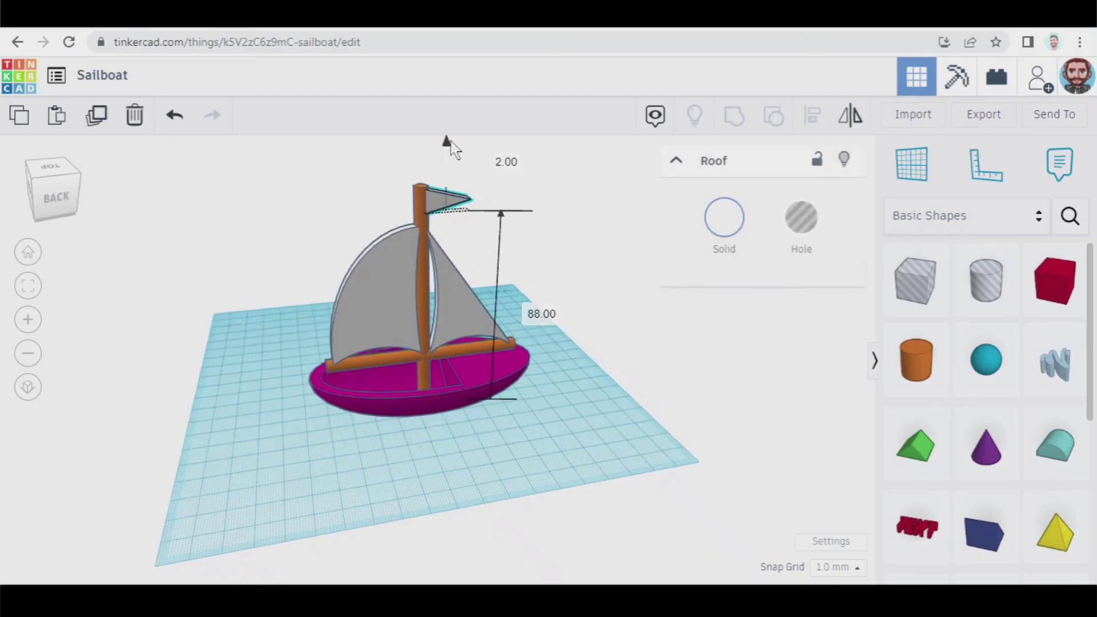
drag(448, 150, 448, 150)
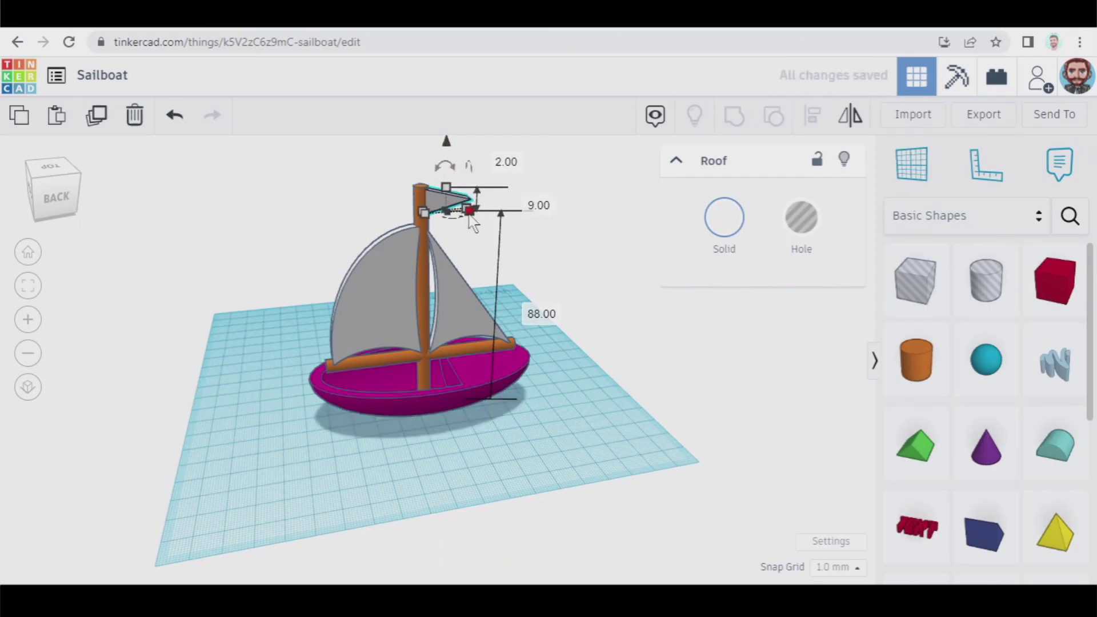
- Lengthen the pennant slightly by extending its pointed end away from the mast
right_drag(524, 380, 487, 358)
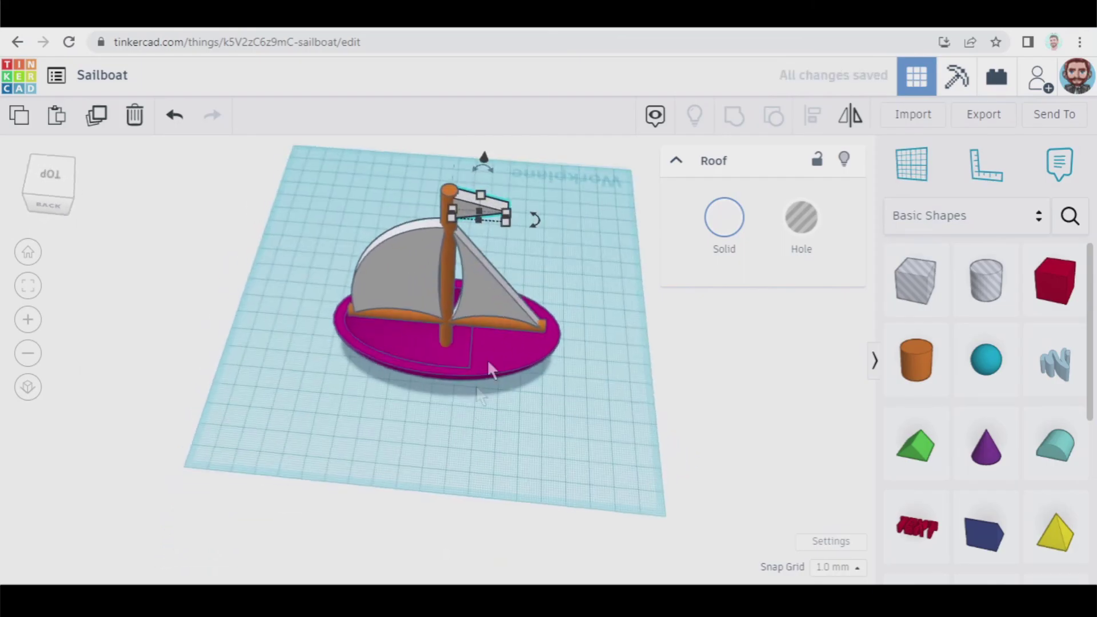
drag(508, 222, 517, 225)
click(379, 443)
right_drag(379, 443, 444, 404)
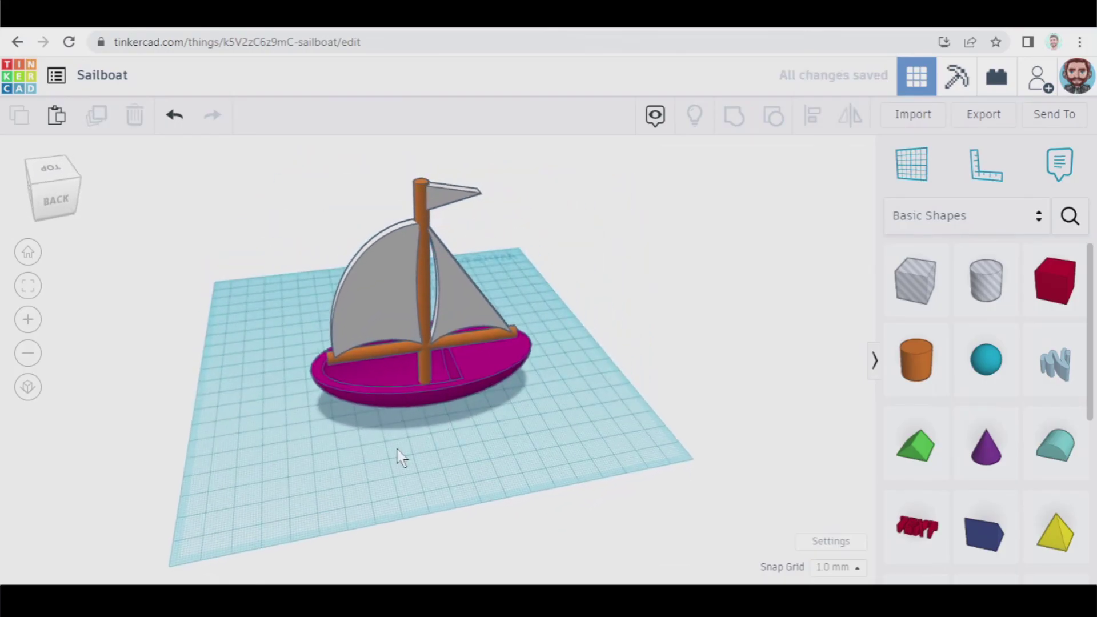